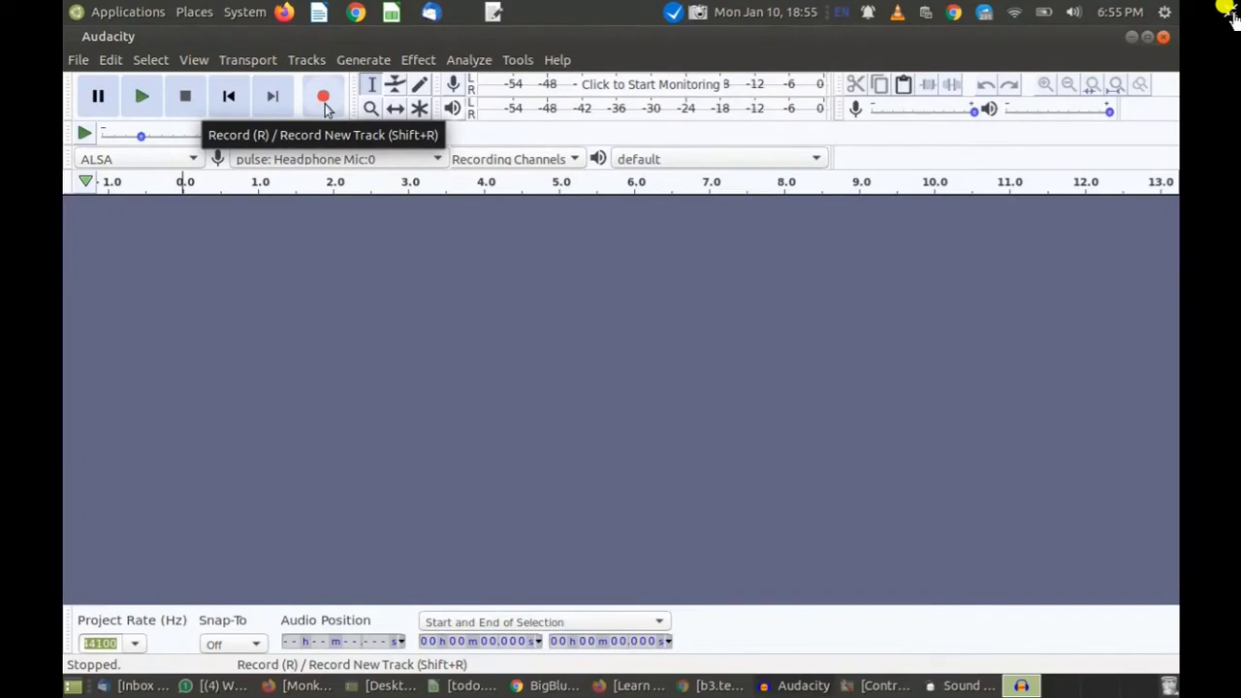
# Step: Record a voice clip of about 13 seconds on a new track and stop the recording
pyautogui.click(325, 104)
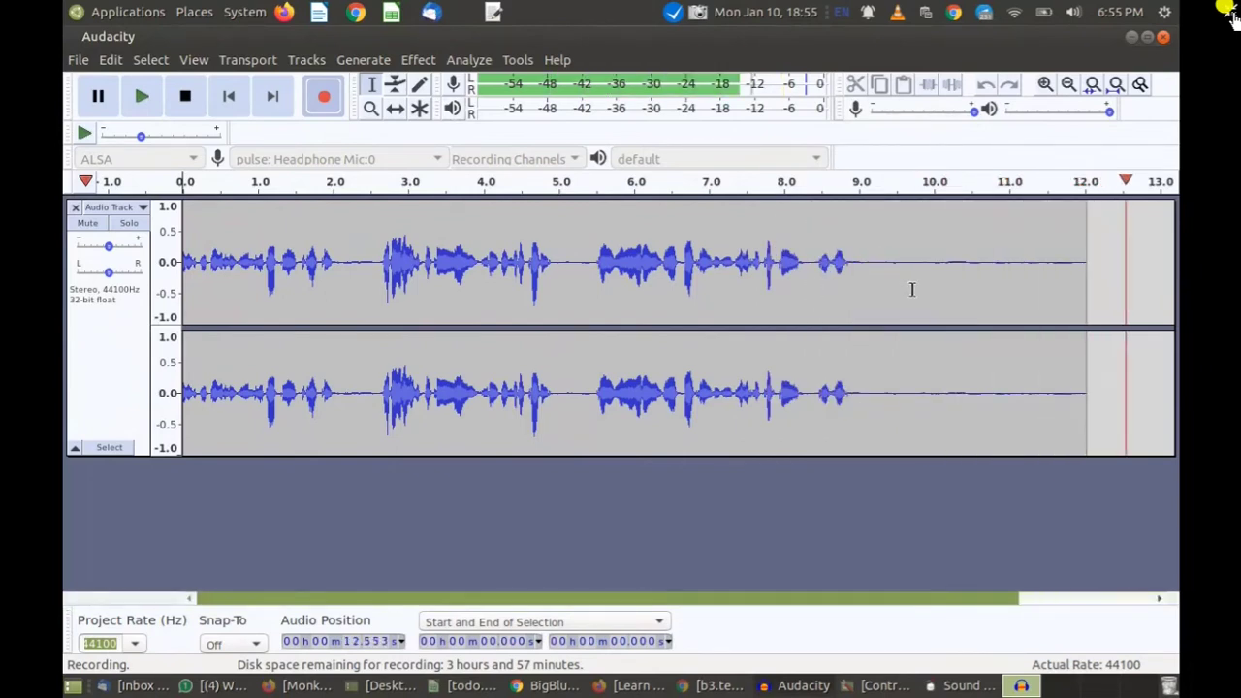
pyautogui.press('space')
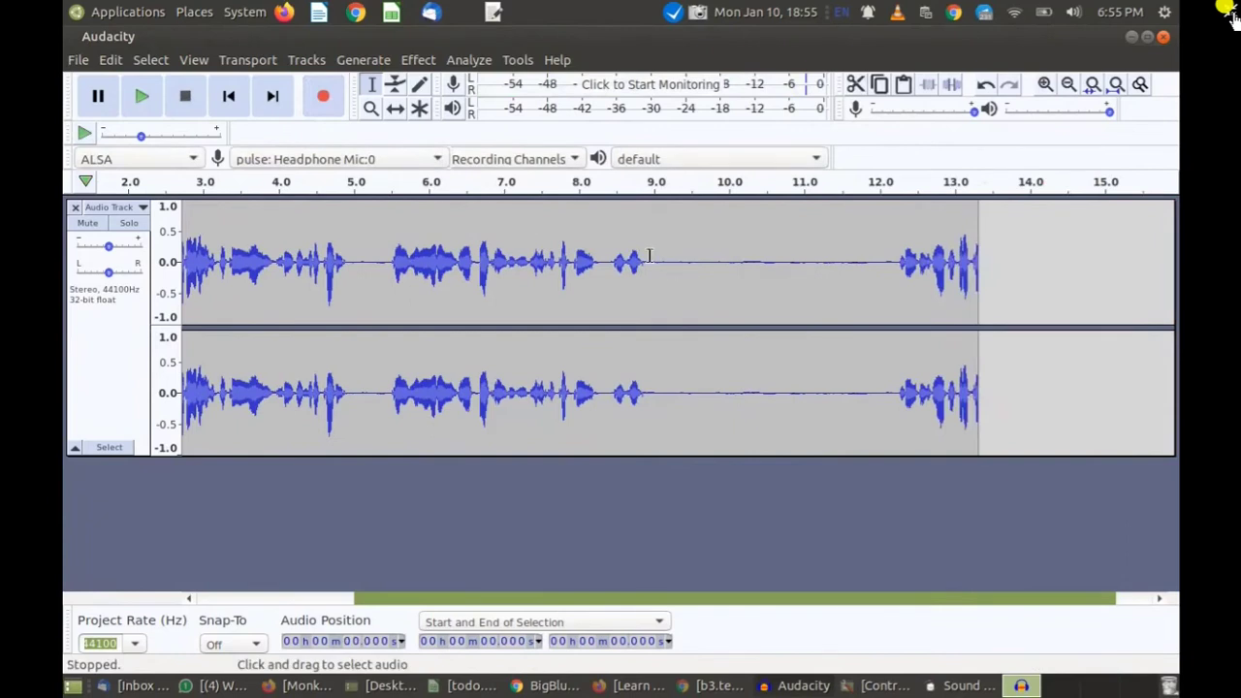
# Step: Select the silent stretch from about 8.9 to 12.2 s, and then the stretch from about 2.2 to 9.4 s
pyautogui.moveTo(647, 255); pyautogui.dragTo(895, 272)
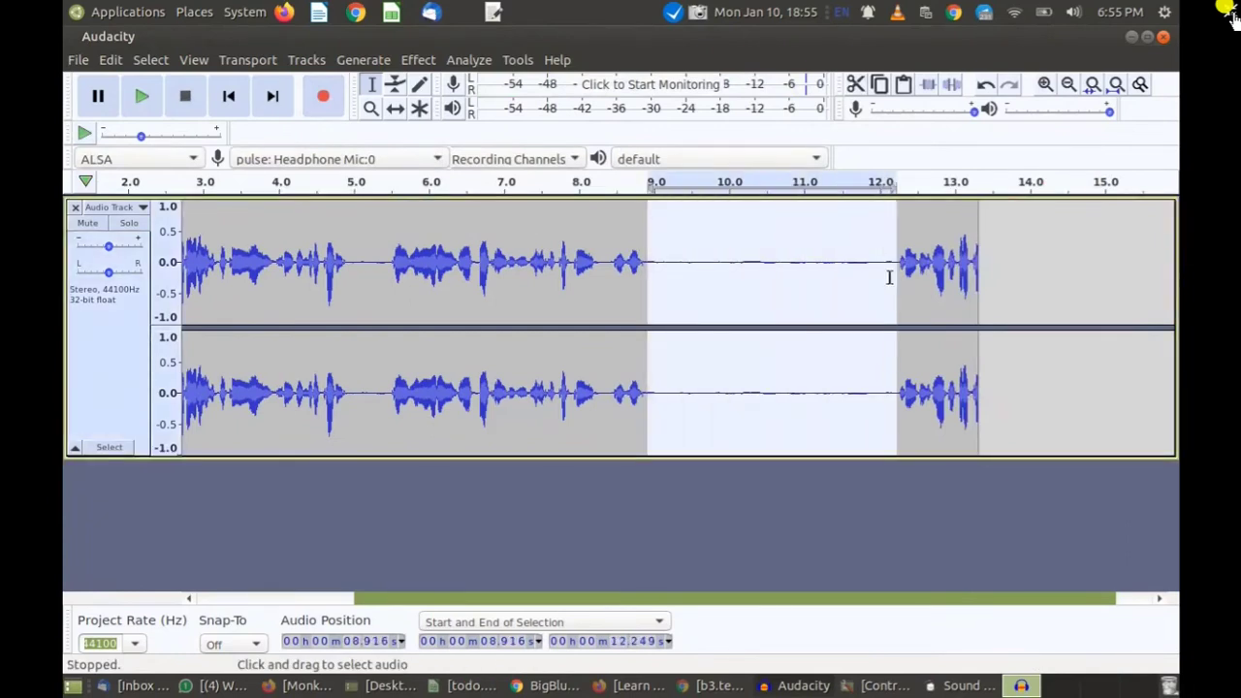
pyautogui.click(733, 281)
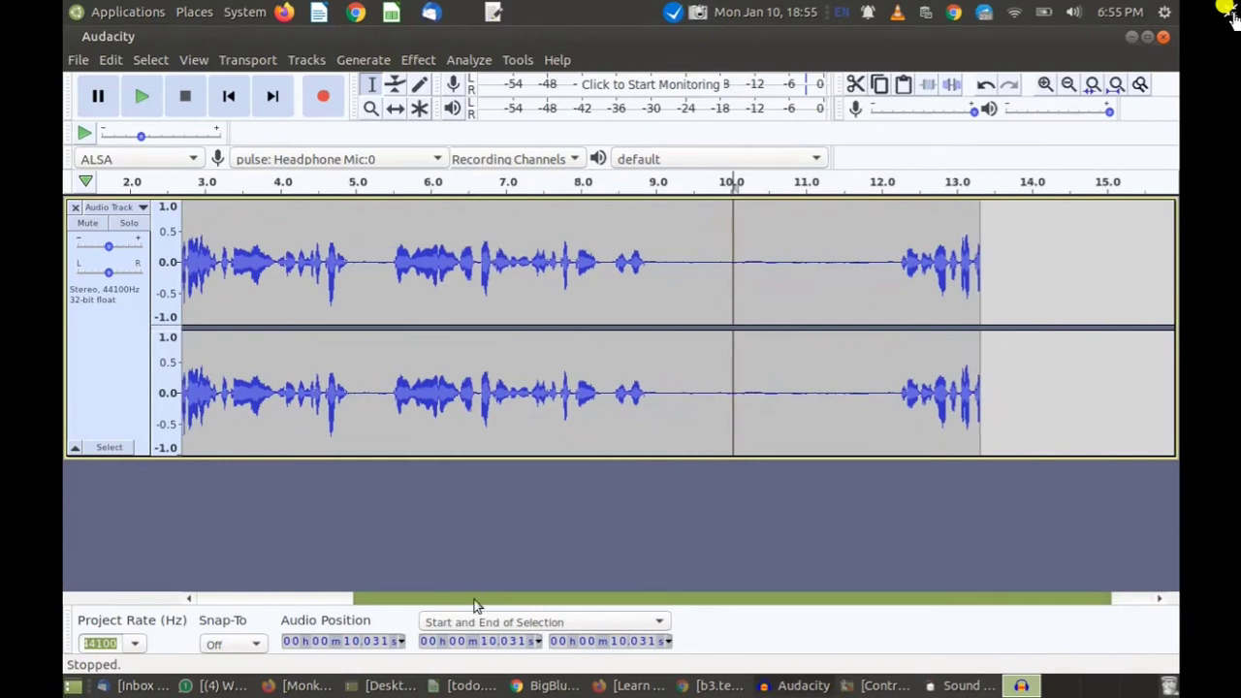
pyautogui.moveTo(475, 603); pyautogui.dragTo(313, 570)
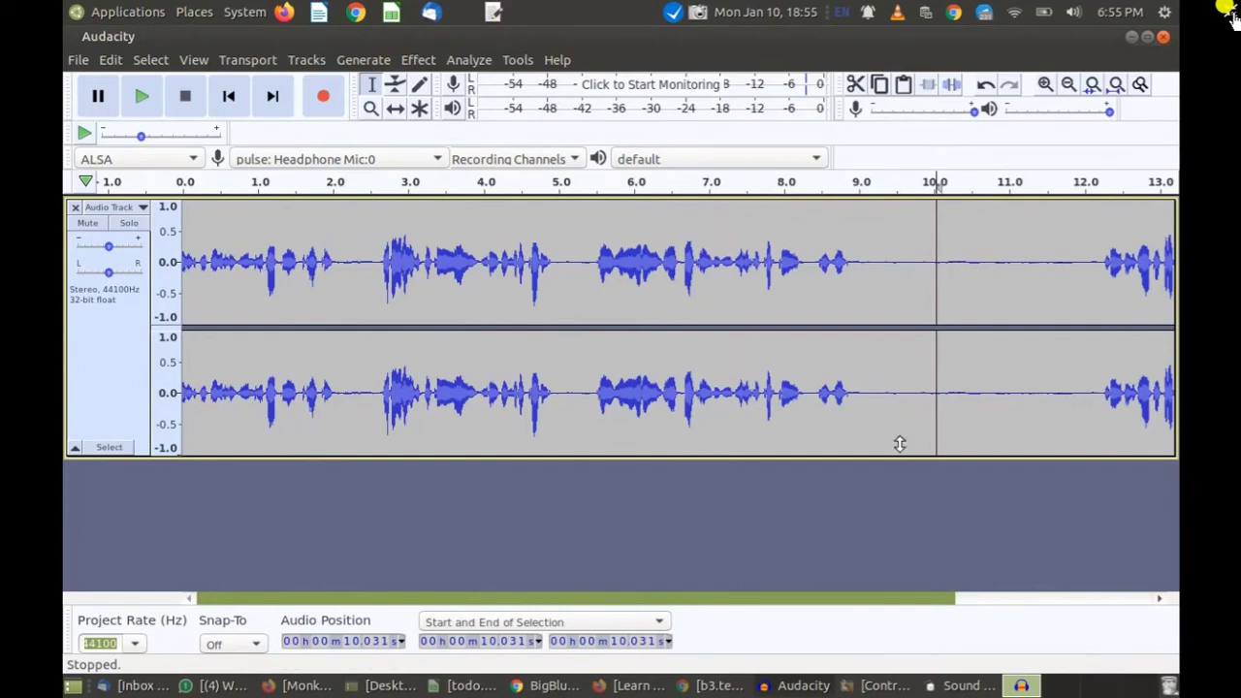
pyautogui.click(212, 262)
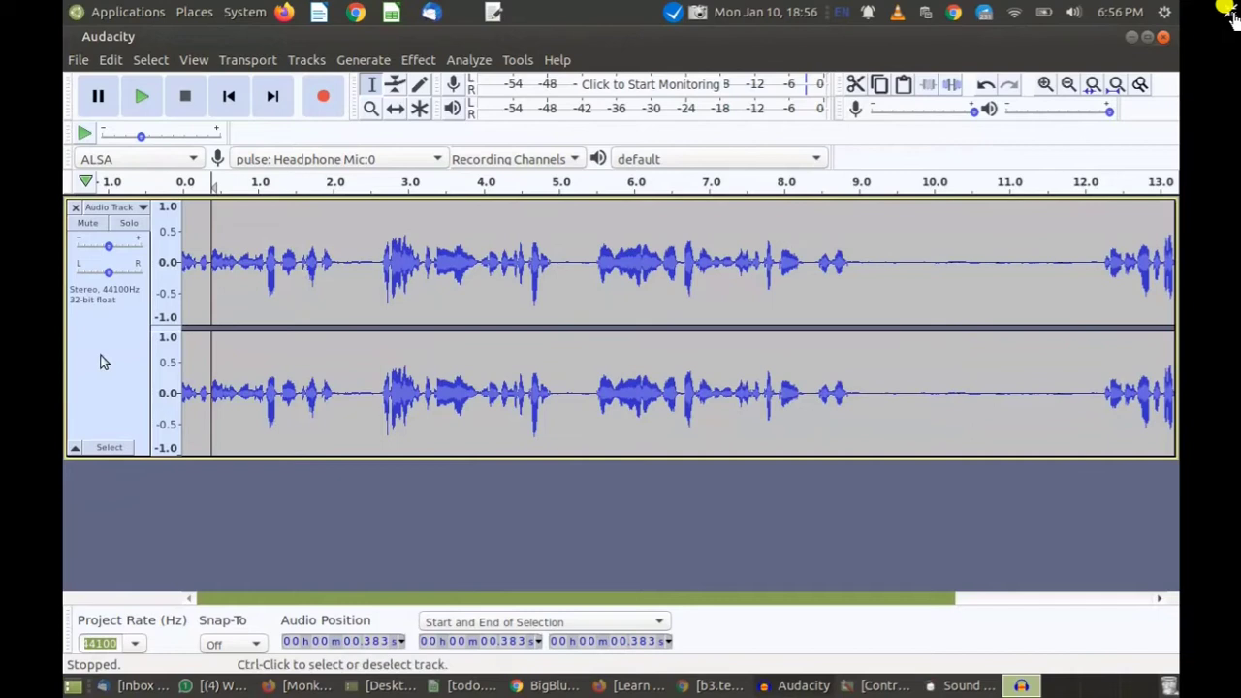
pyautogui.moveTo(349, 268); pyautogui.dragTo(889, 326)
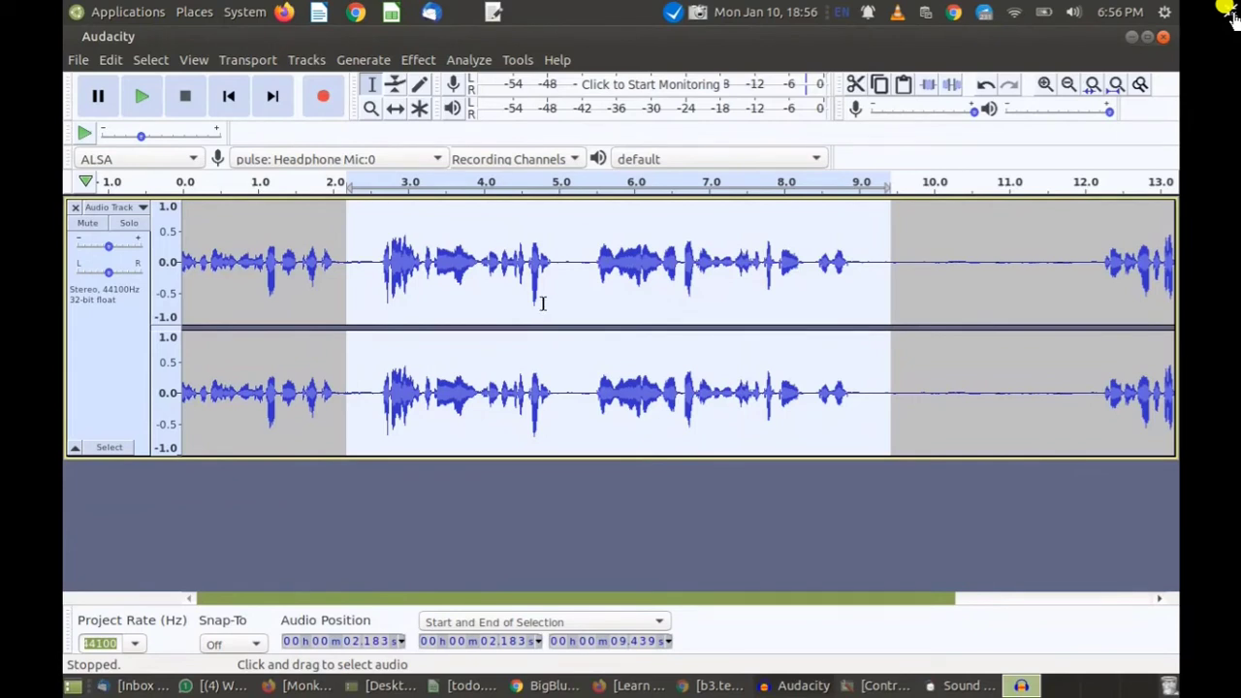
# Step: Delete the recorded track and briefly check the BigBlueButton webinar's public chat in Chrome before returning to Audacity
pyautogui.click(74, 210)
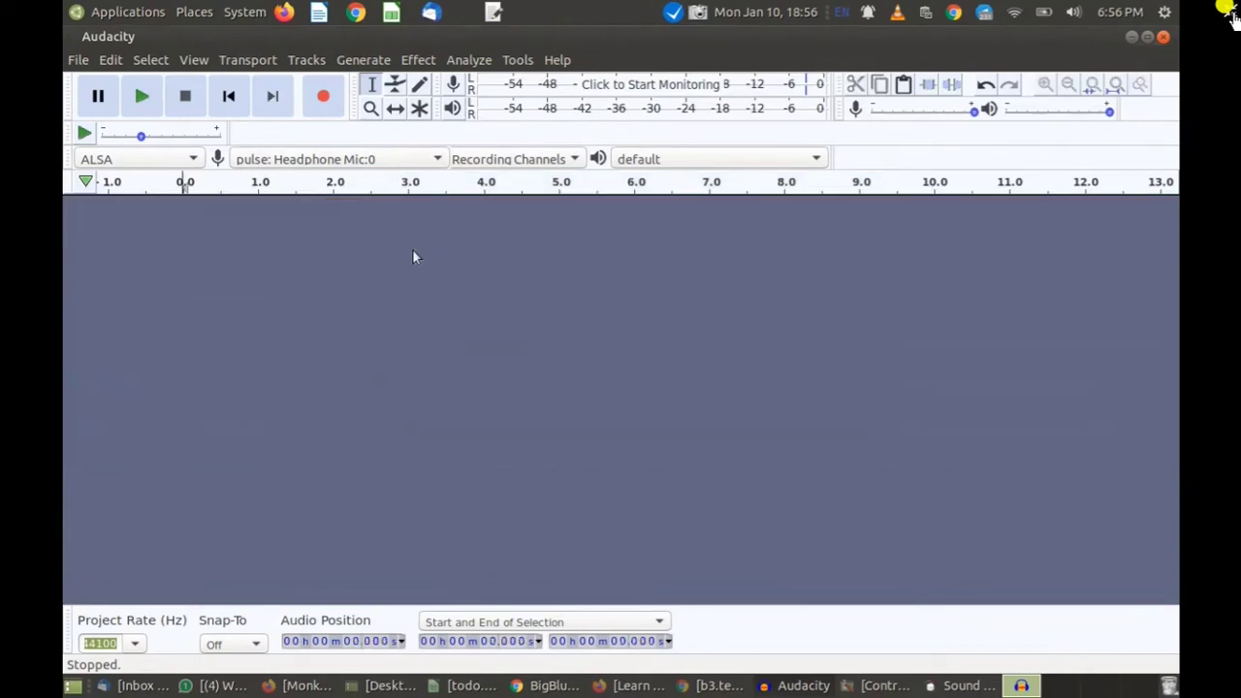
pyautogui.hotkey('alt', 'Tab')
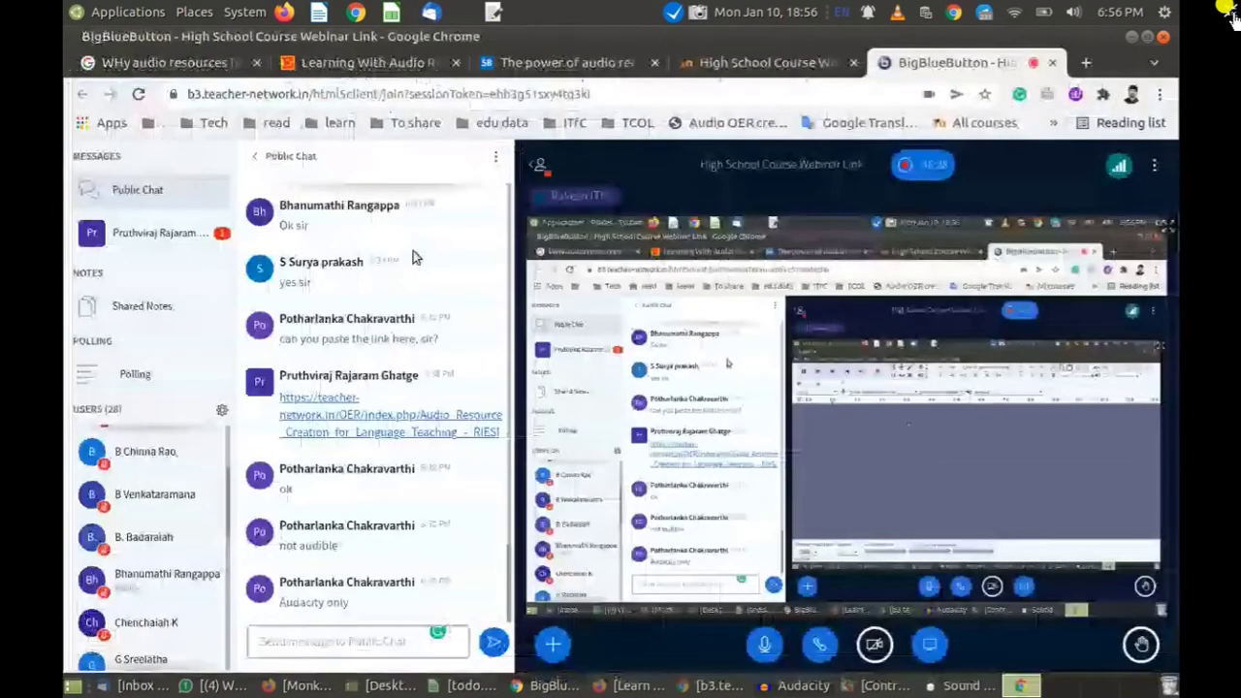
pyautogui.hotkey('alt', 'Tab')
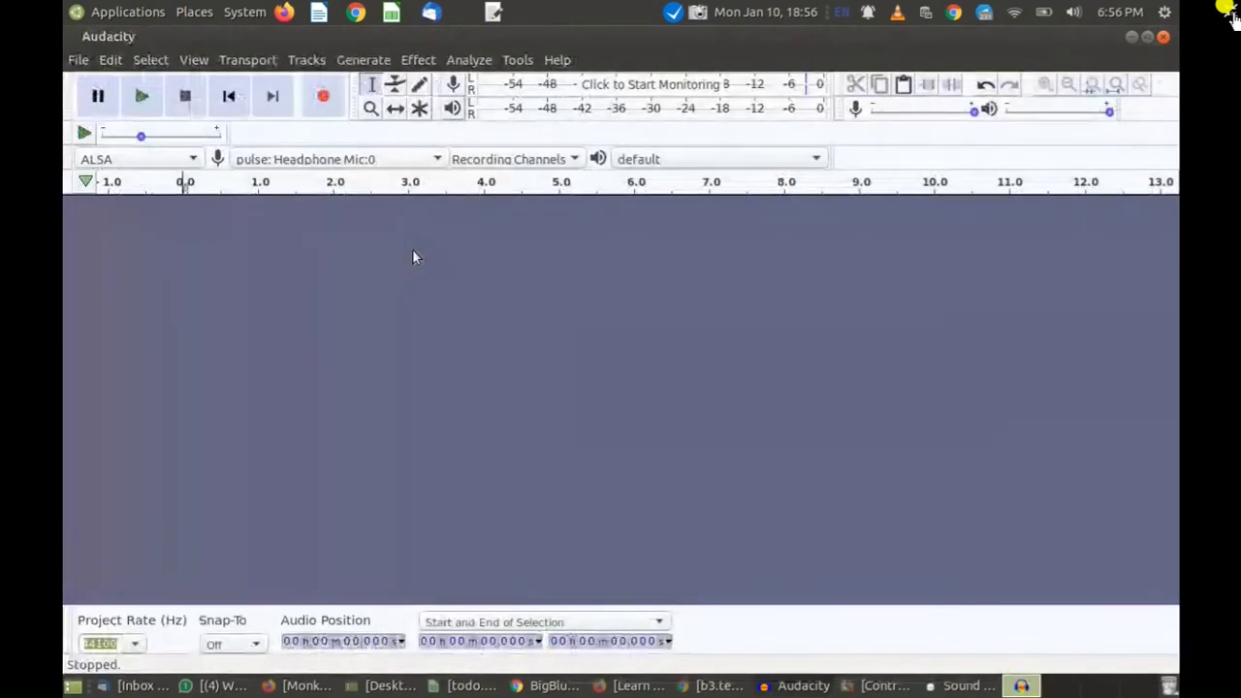
# Step: Record another voice clip of about 14 seconds and highlight the silent stretch after the speech
pyautogui.click(323, 96)
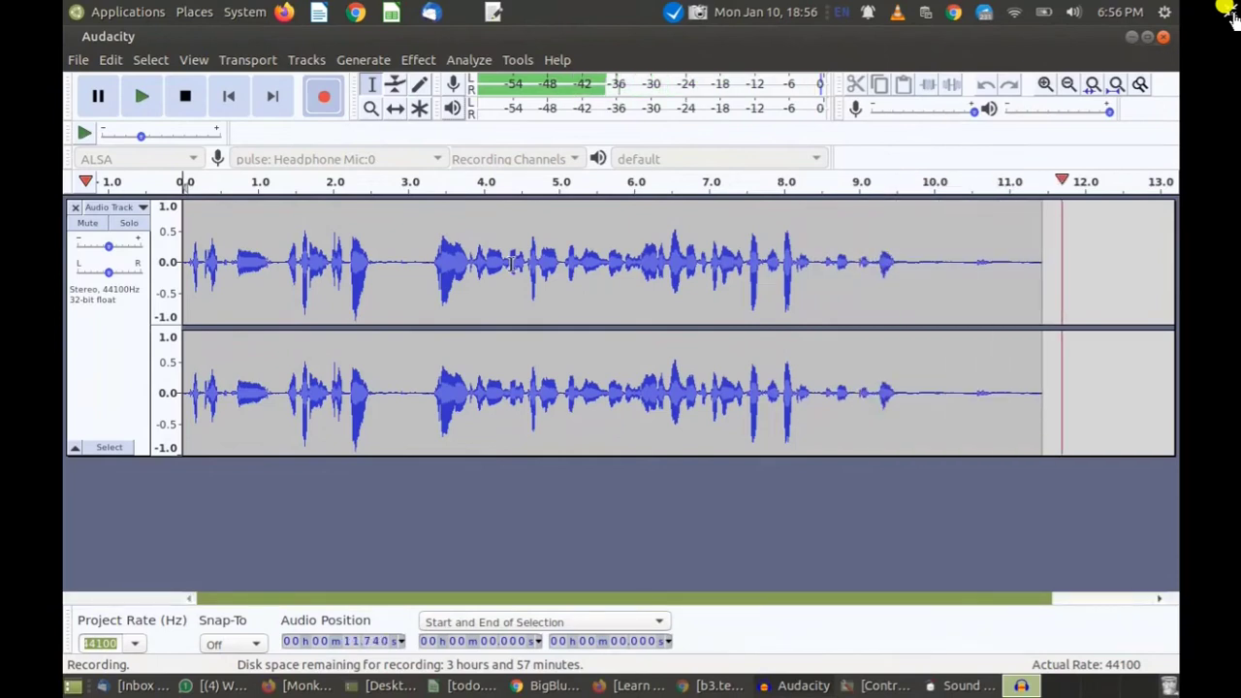
pyautogui.press('space')
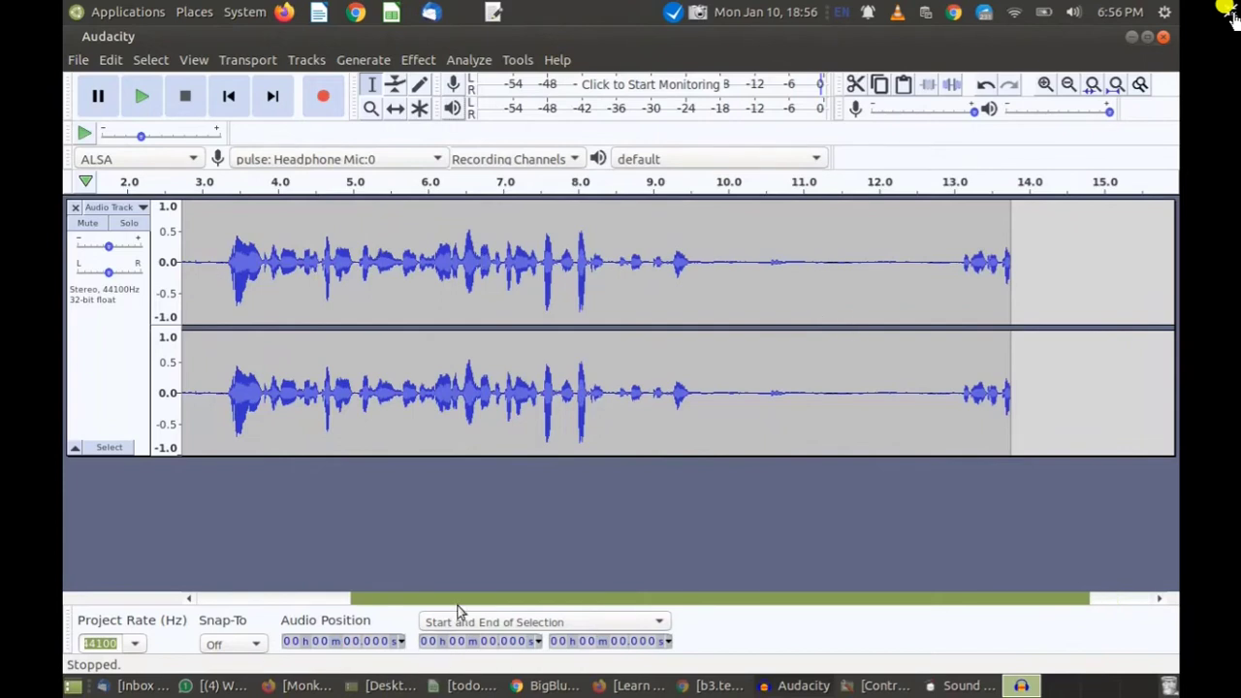
pyautogui.moveTo(714, 261); pyautogui.dragTo(909, 281)
pyautogui.click(366, 256)
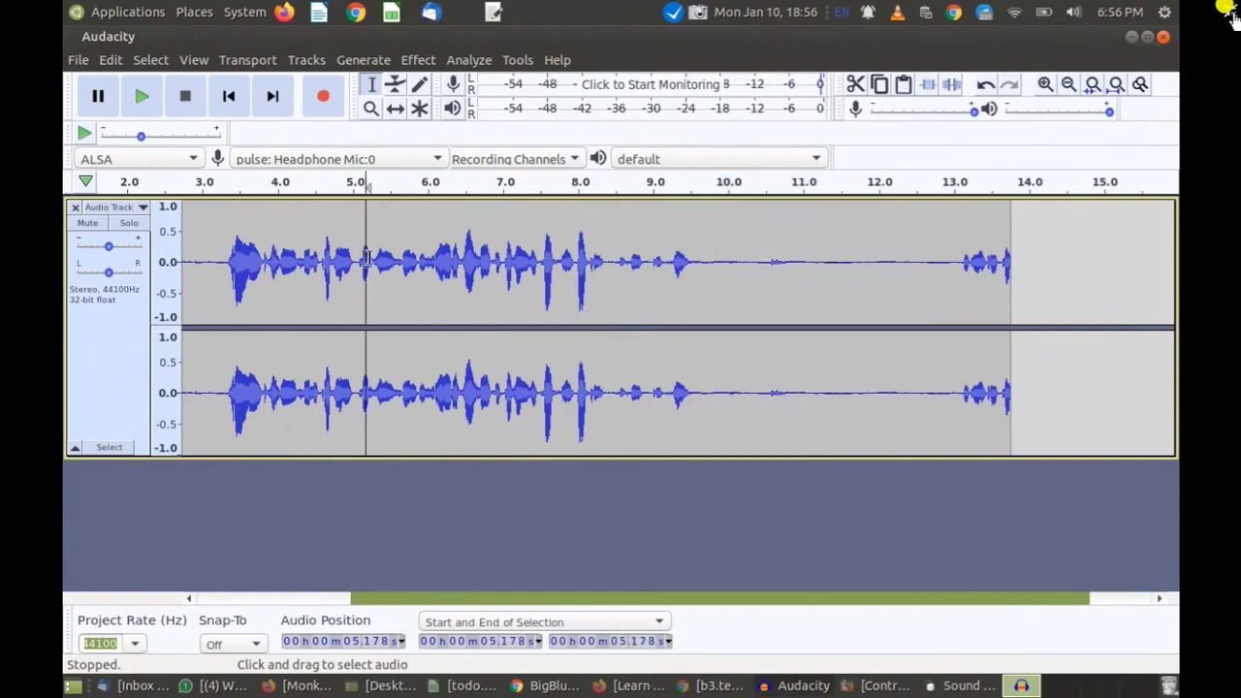
pyautogui.moveTo(683, 598); pyautogui.dragTo(146, 496)
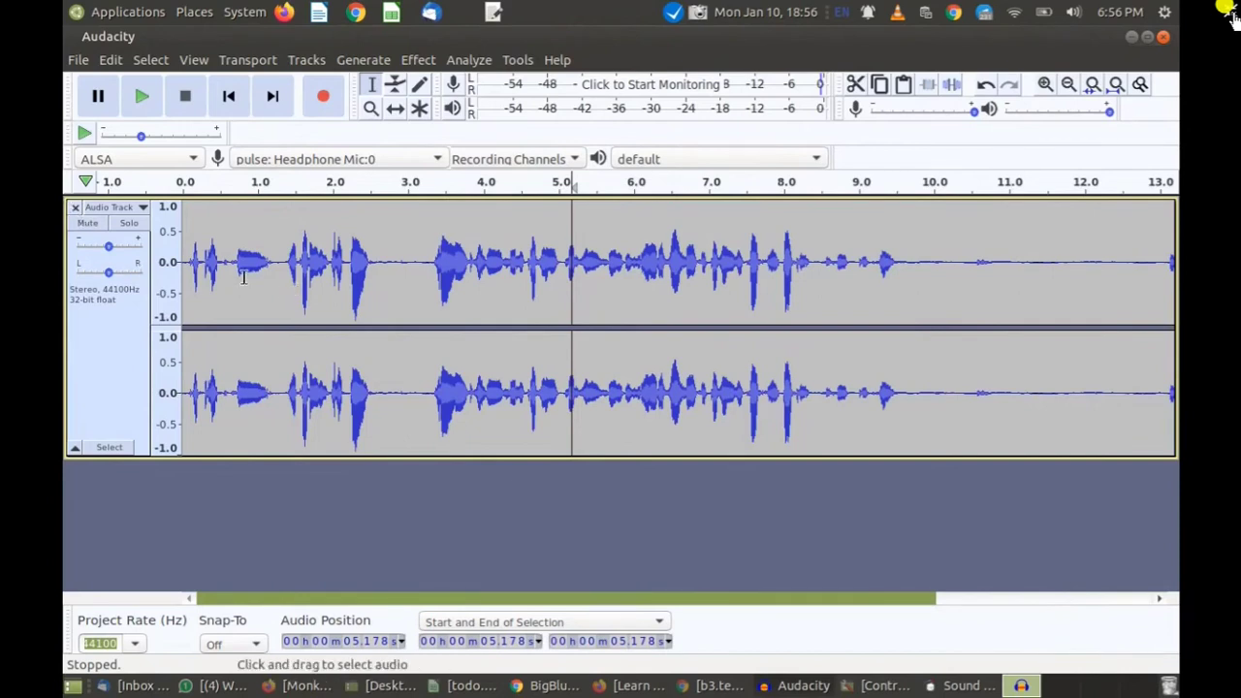
# Step: Delete the recorded track and start monitoring the microphone's recording level
pyautogui.click(73, 211)
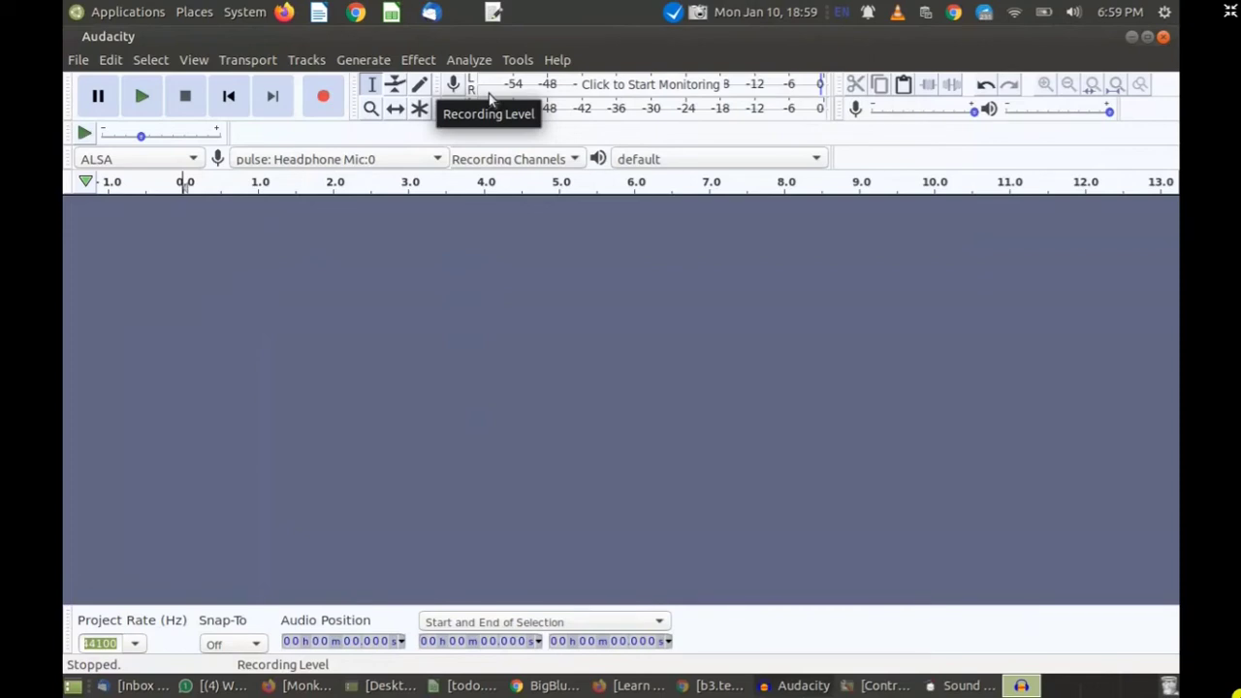
pyautogui.click(609, 88)
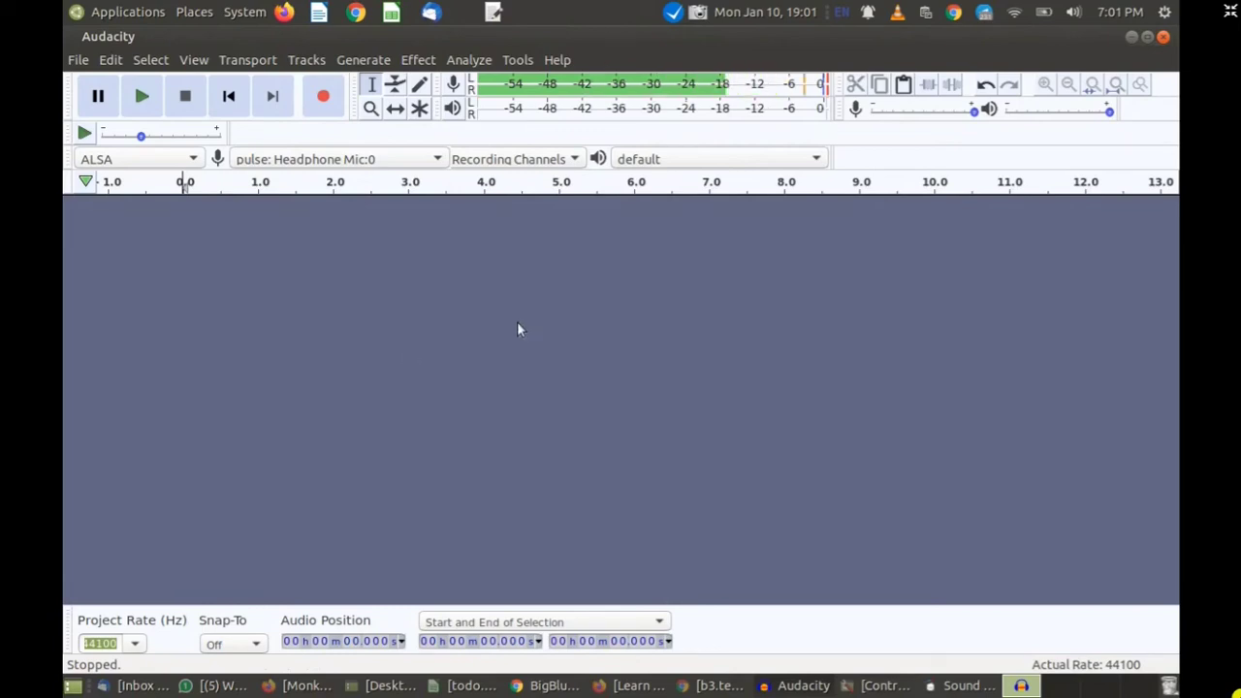
# Step: Check the public chat of the BigBlueButton webinar in Chrome, returning to Audacity once in between
pyautogui.moveTo(630, 685)
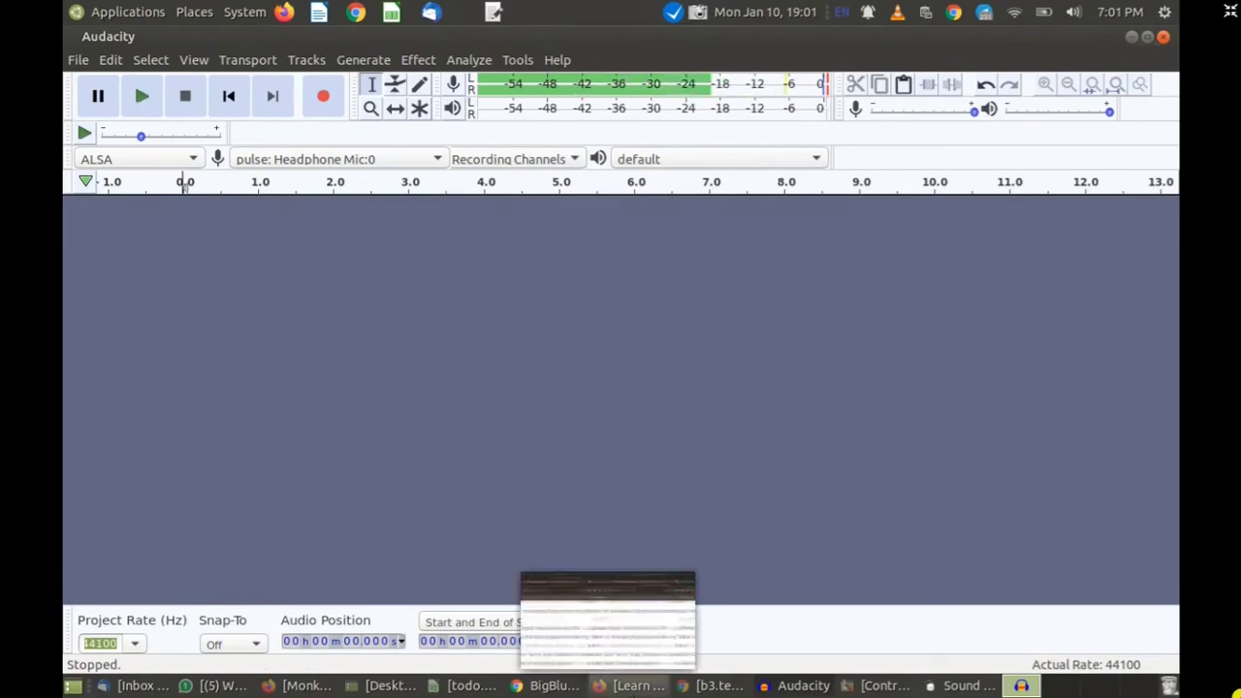
pyautogui.moveTo(712, 688)
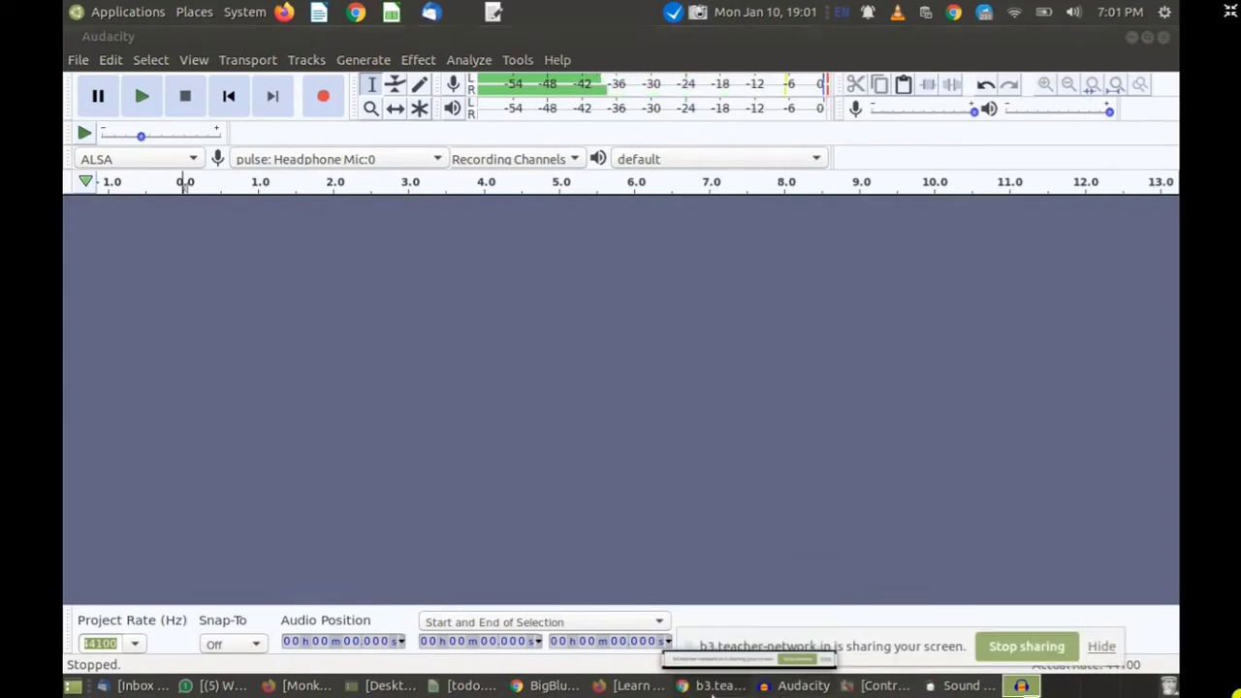
pyautogui.click(538, 687)
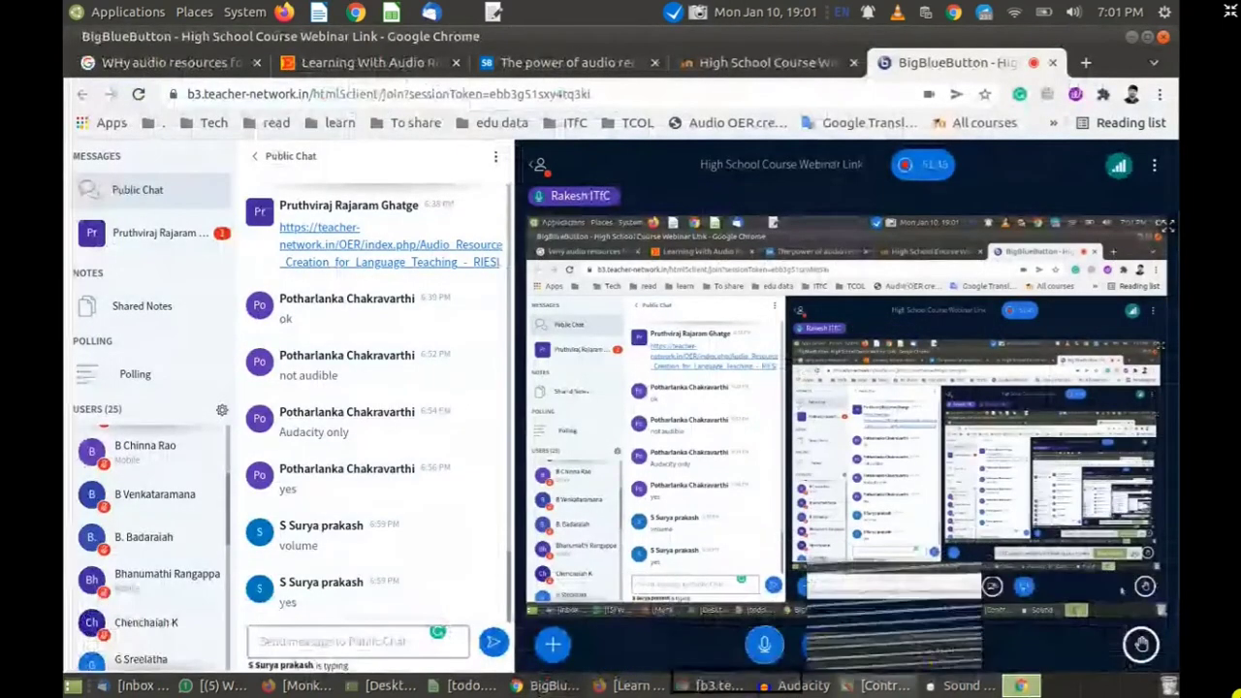
pyautogui.hotkey('alt', 'Tab')
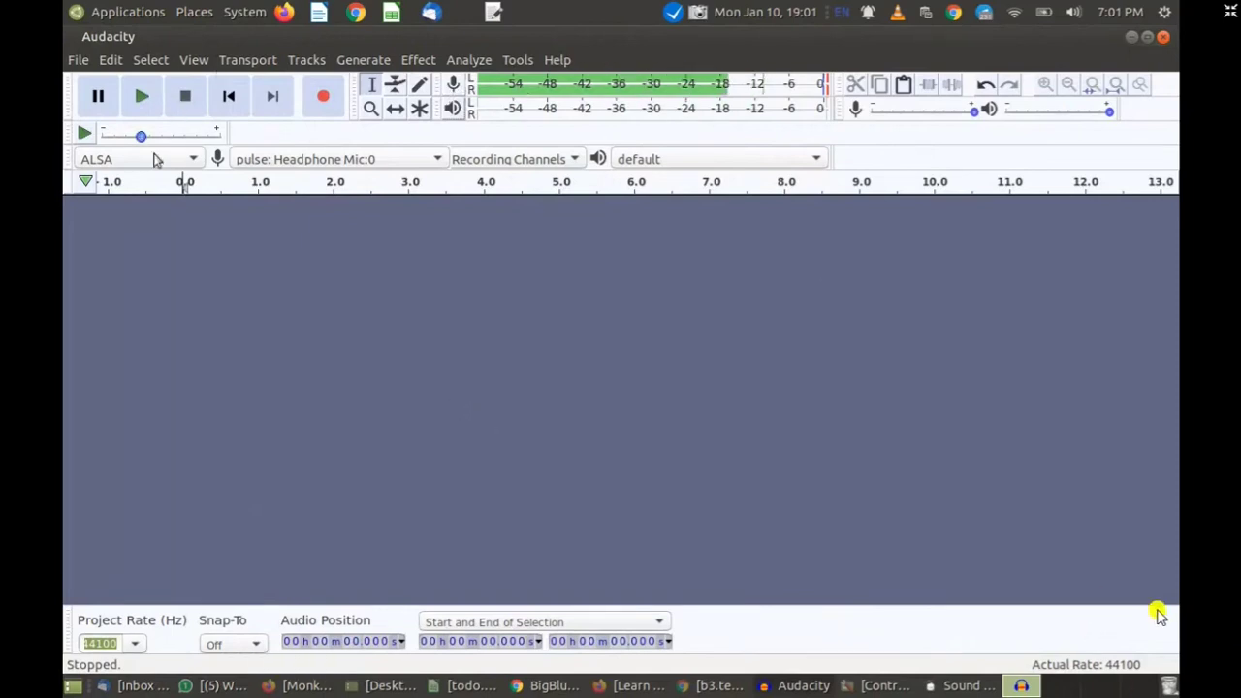
pyautogui.moveTo(731, 690)
pyautogui.moveTo(541, 687)
pyautogui.click(540, 687)
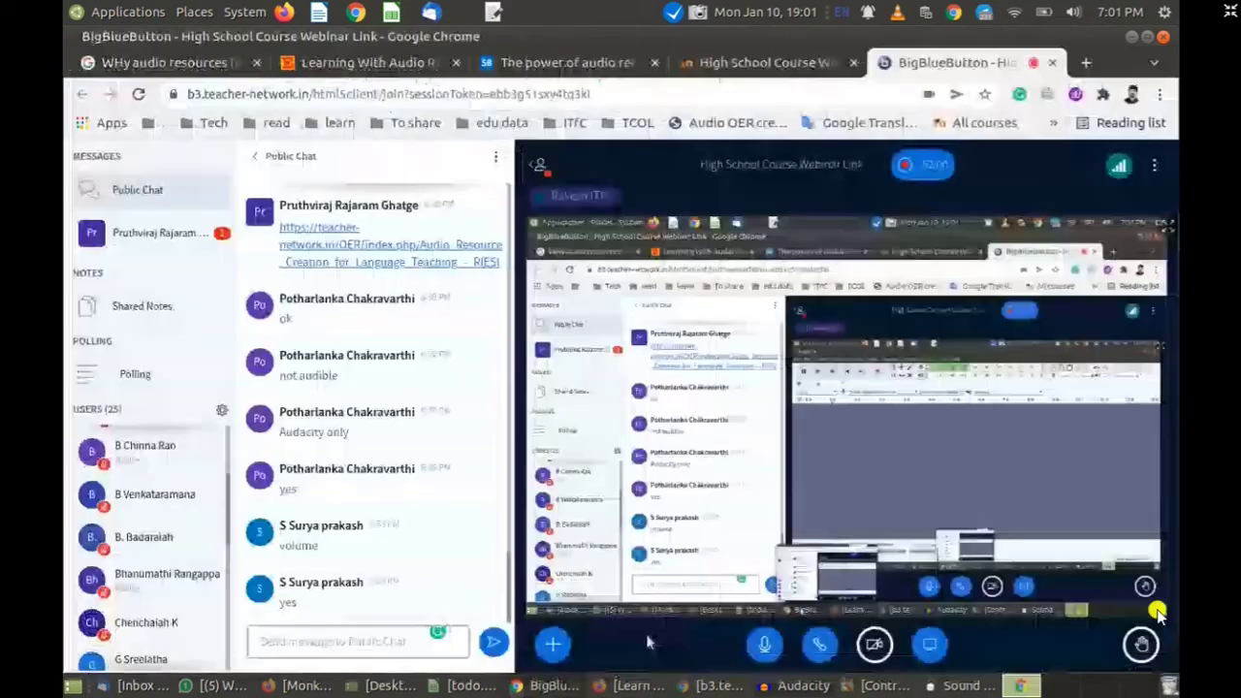
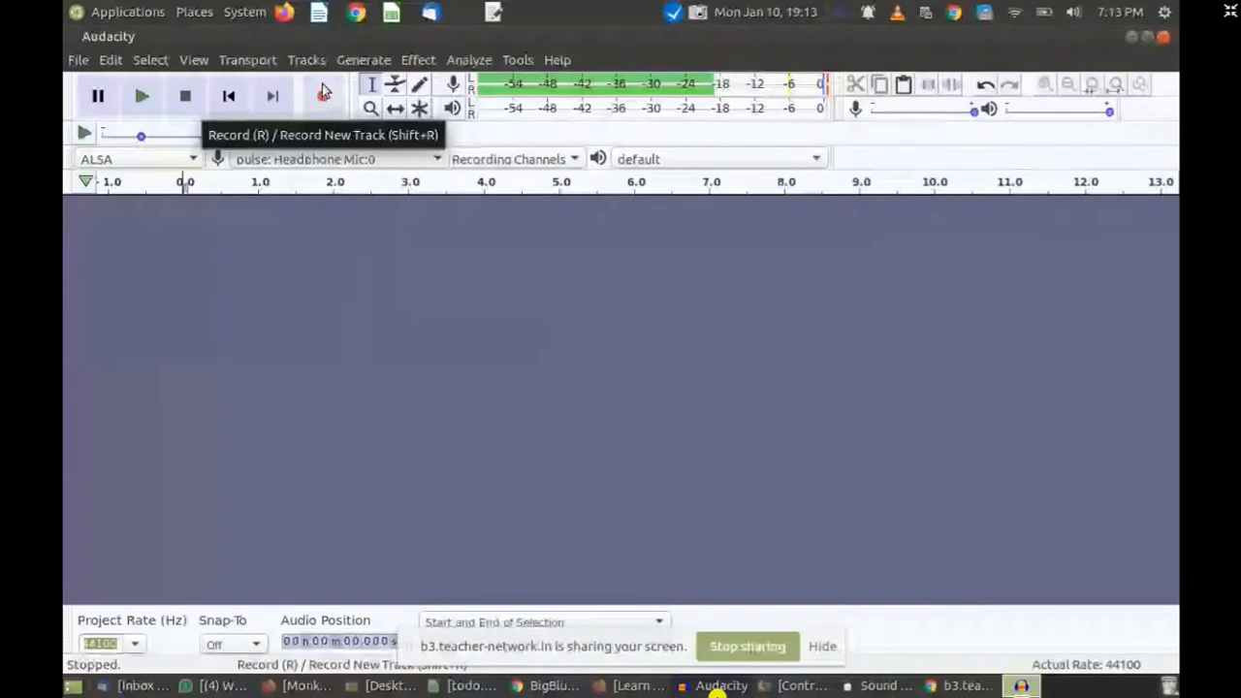
# Step: Record a voice clip of about 25 seconds on a new track in Audacity and return to its beginning
pyautogui.click(325, 96)
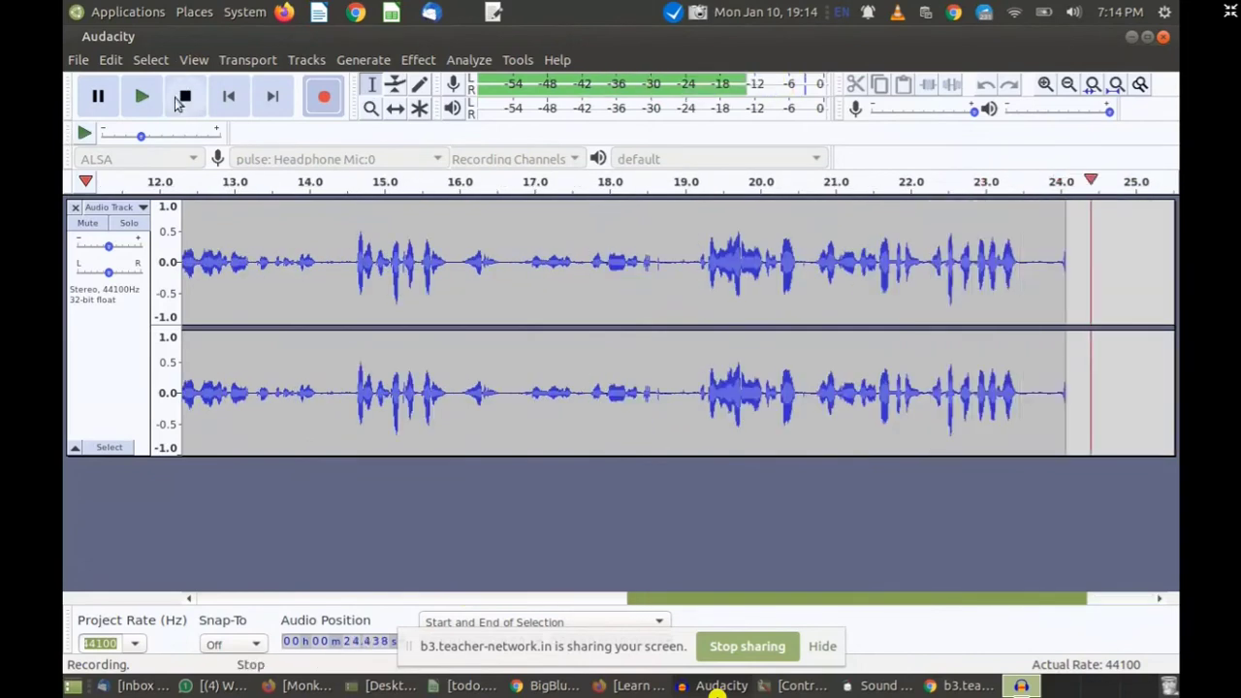
pyautogui.click(184, 96)
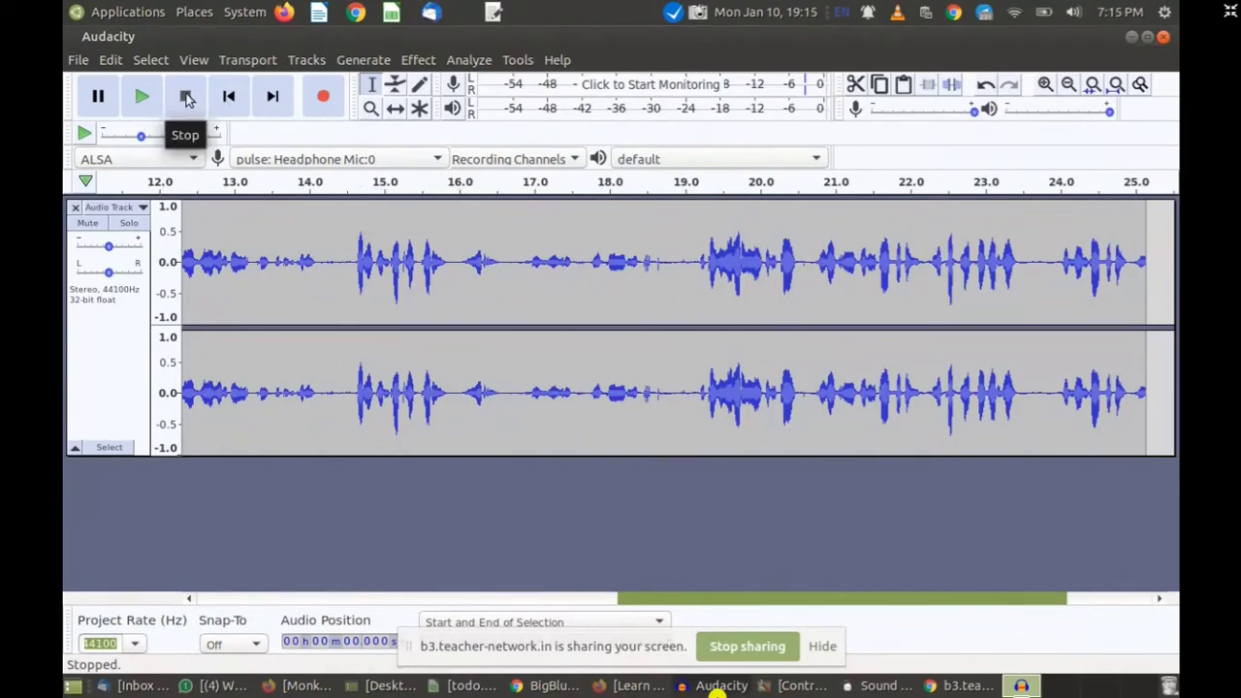
pyautogui.moveTo(666, 599); pyautogui.dragTo(242, 619)
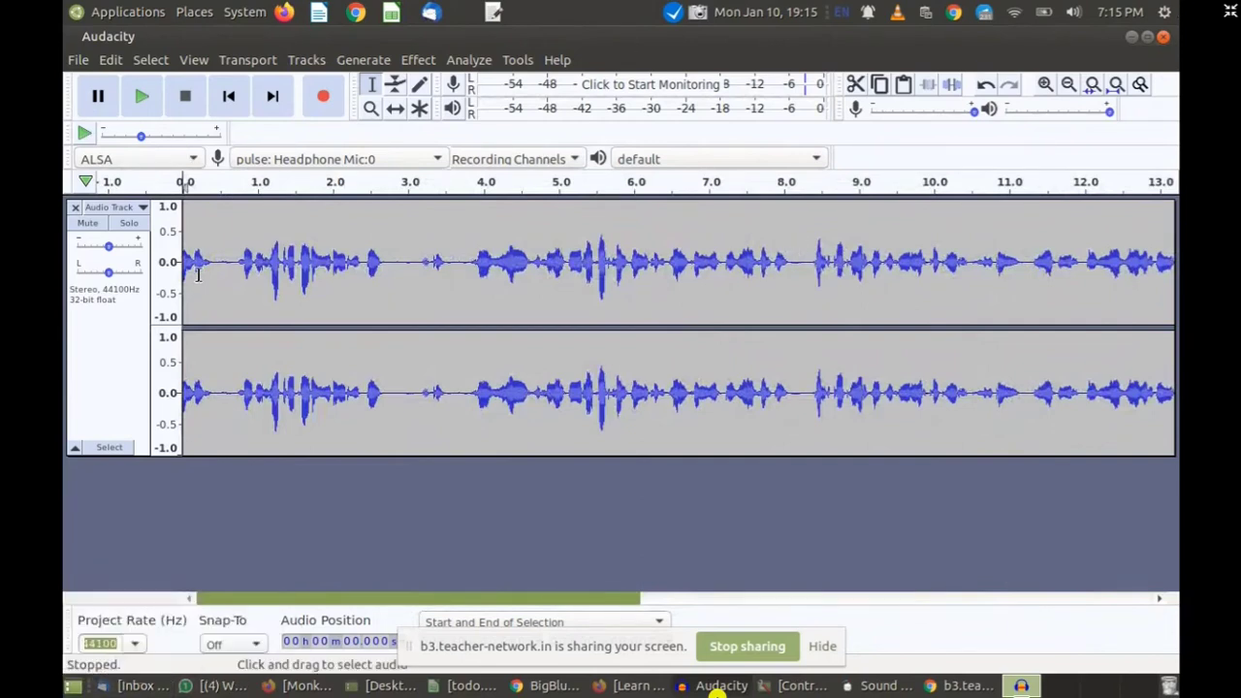
# Step: Play the first seconds of the recording, stop playback, and start monitoring the microphone's recording level
pyautogui.click(142, 97)
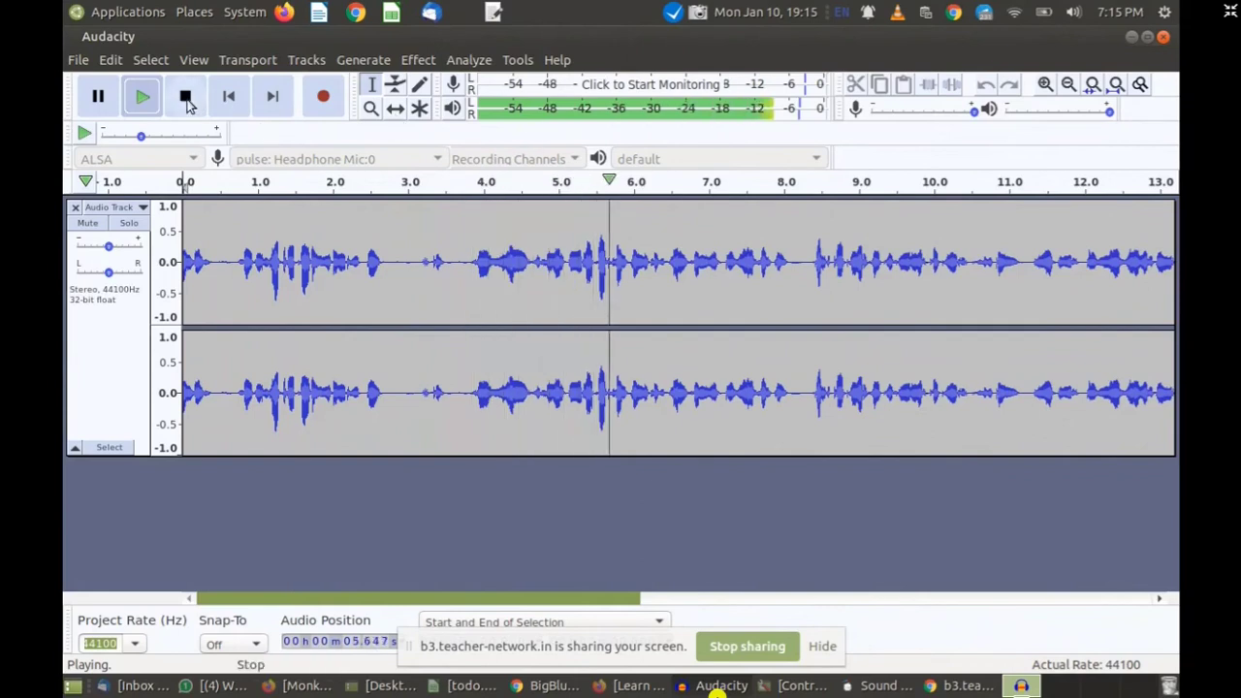
pyautogui.click(185, 97)
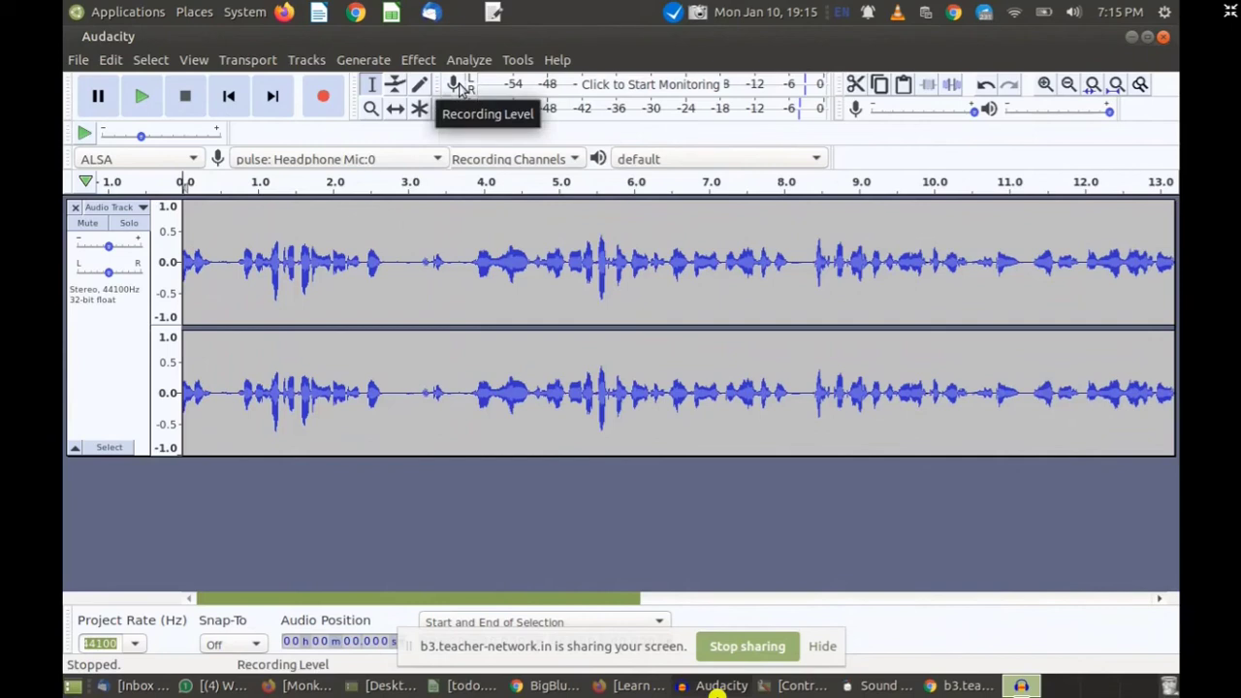
pyautogui.click(623, 88)
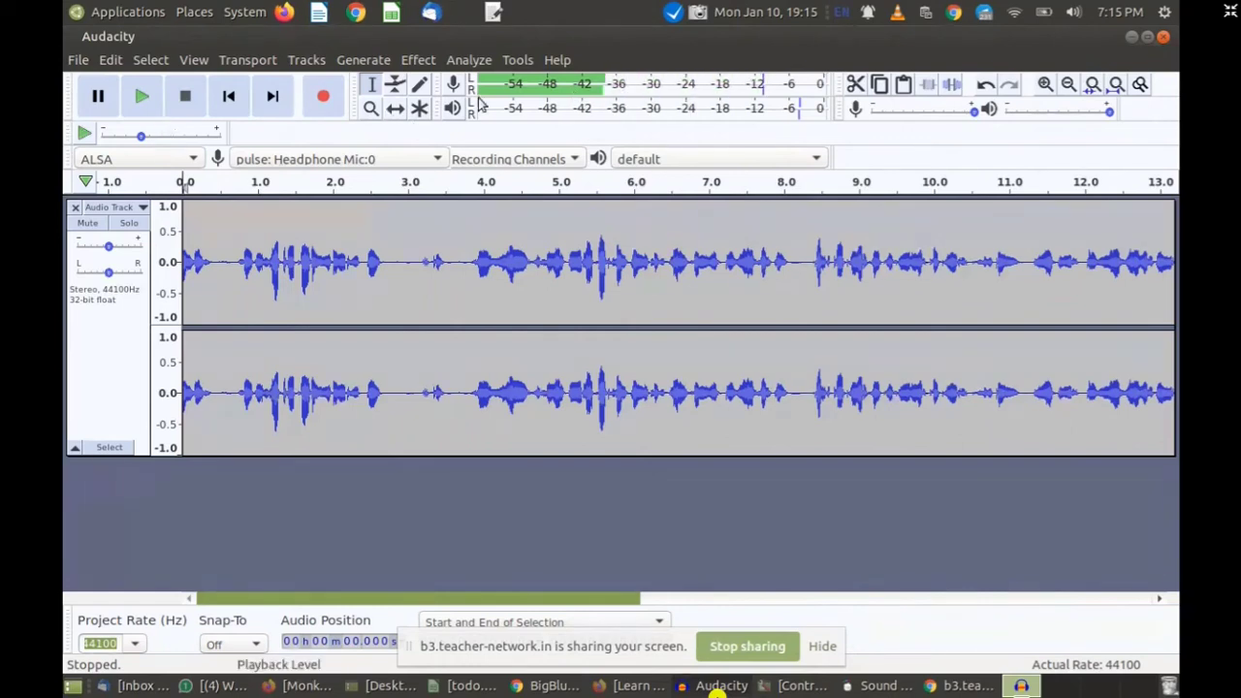
# Step: Play the recording from the beginning twice to examine the playback level, stopping it each time
pyautogui.click(141, 96)
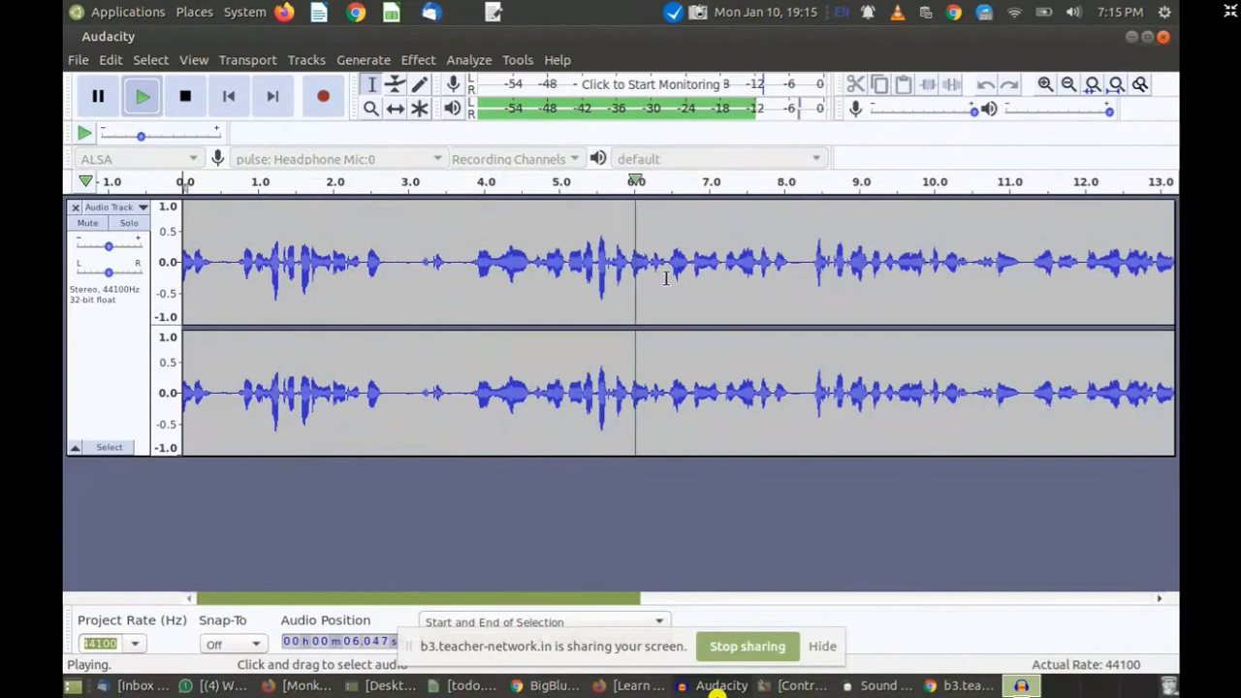
pyautogui.click(186, 97)
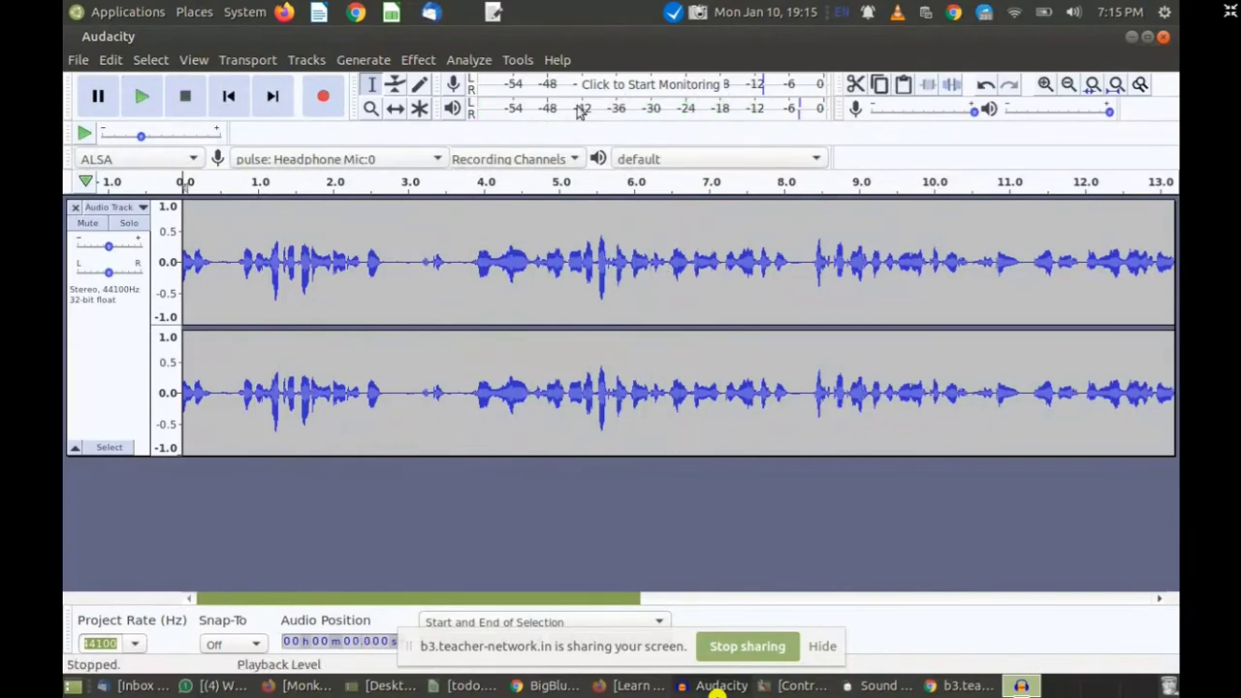
pyautogui.click(143, 106)
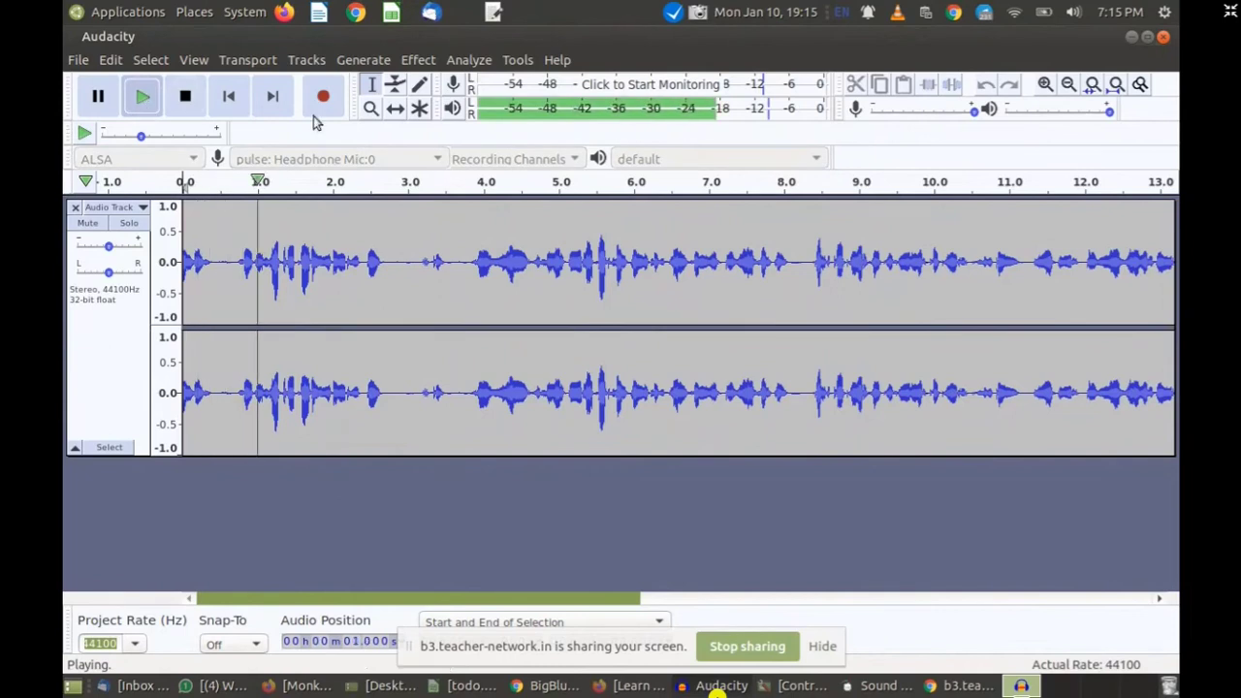
pyautogui.click(184, 101)
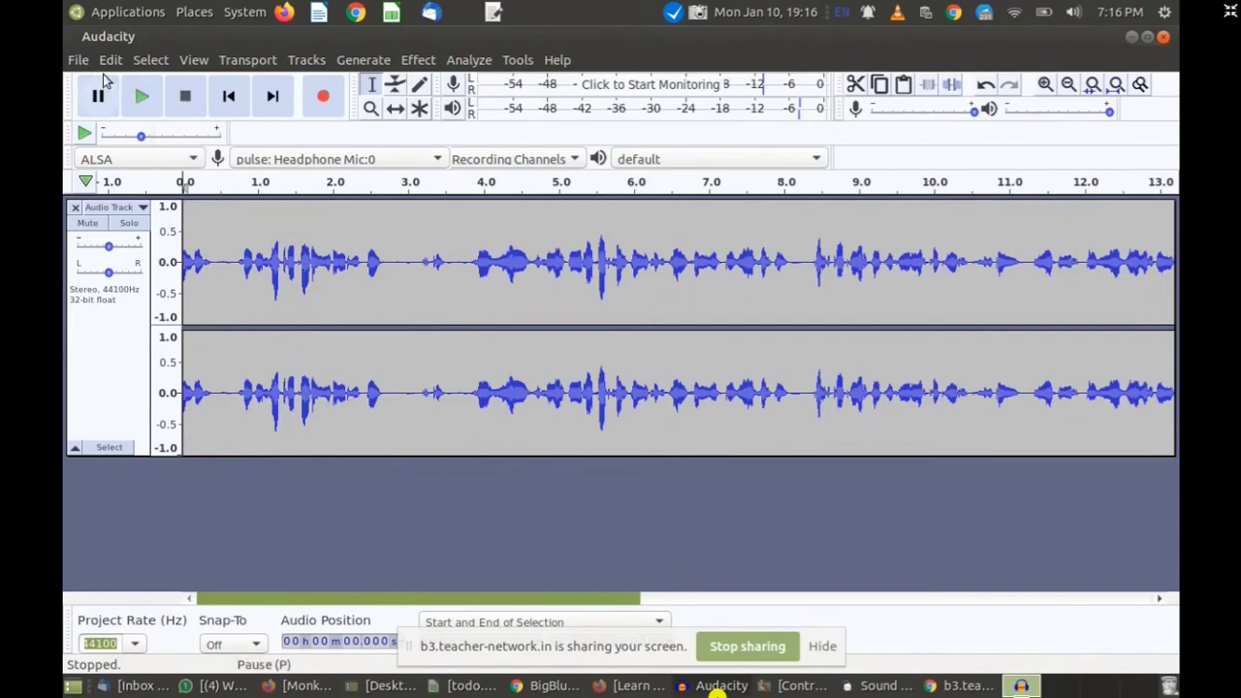
pyautogui.click(78, 61)
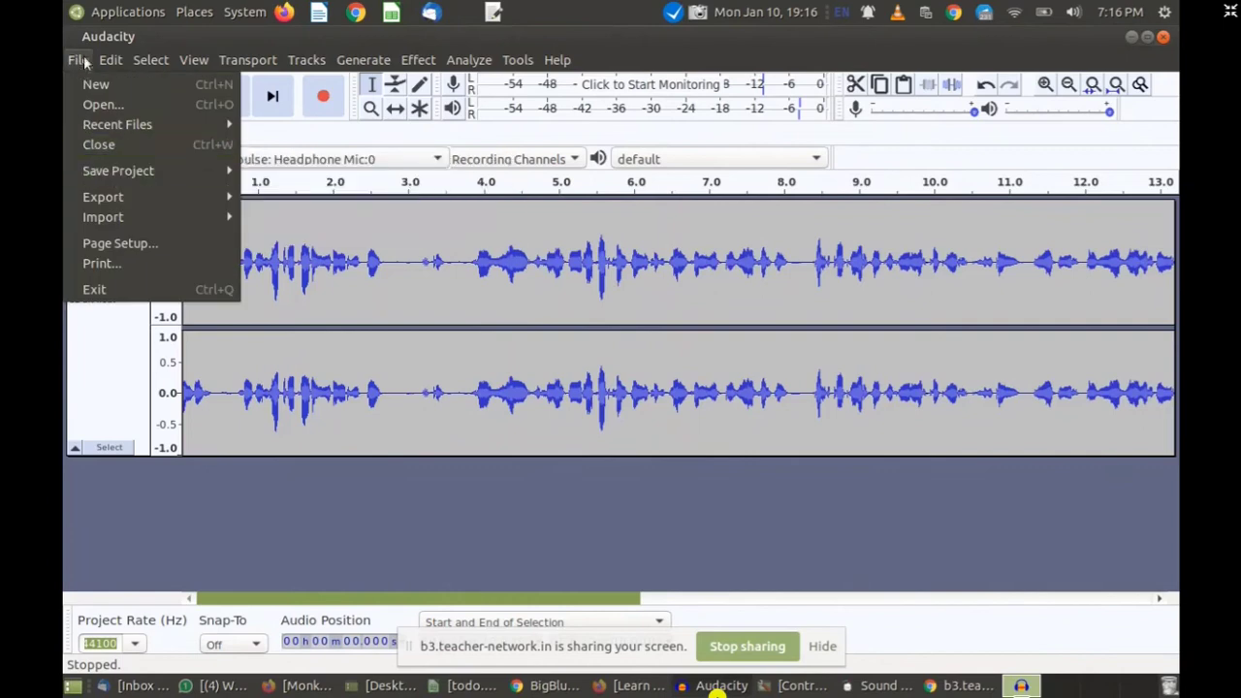
pyautogui.click(401, 325)
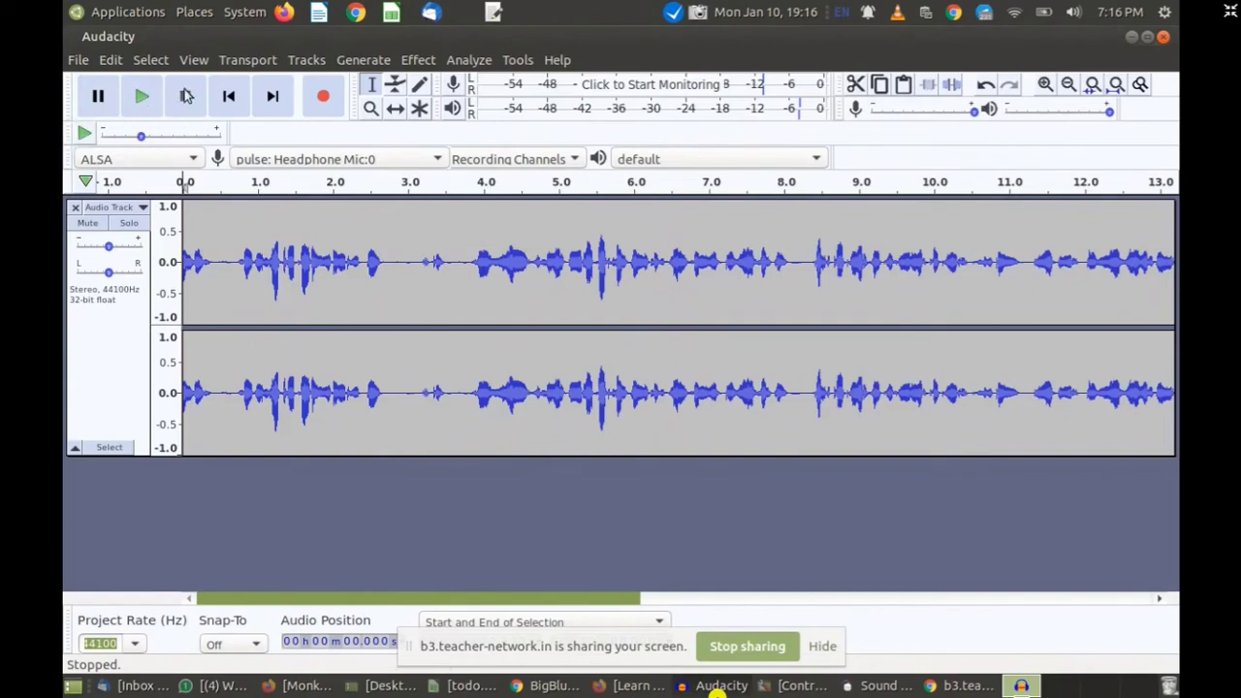
pyautogui.click(69, 62)
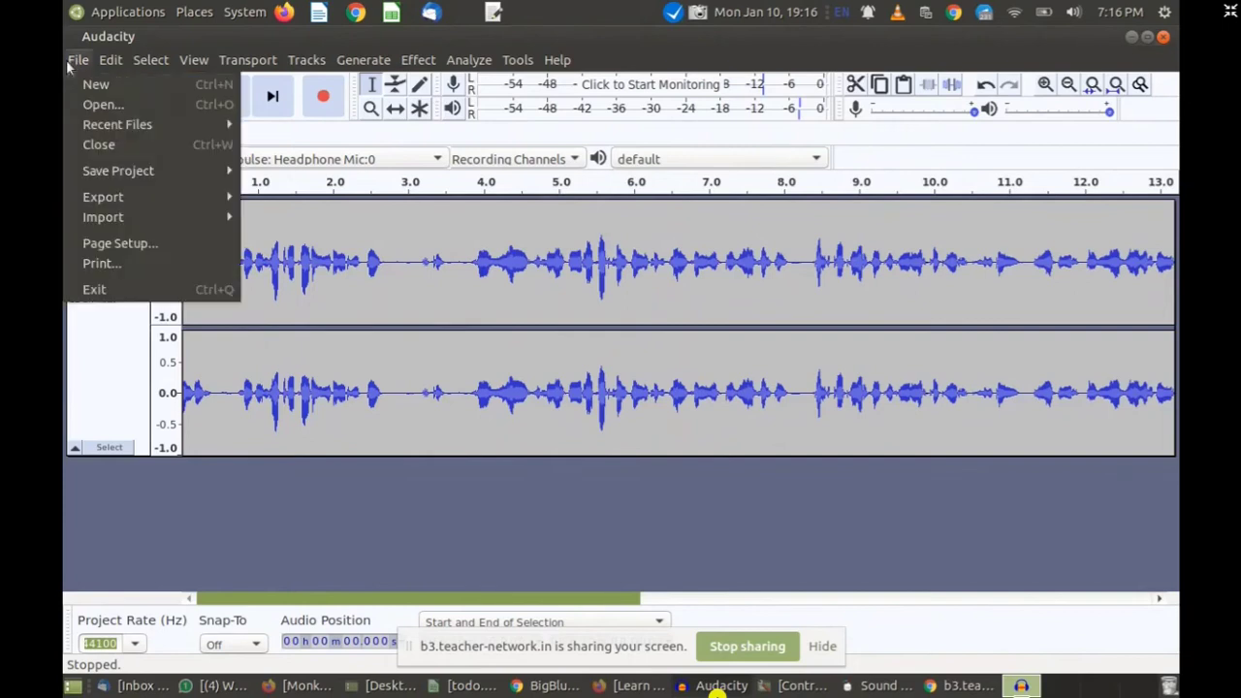
pyautogui.moveTo(120, 180)
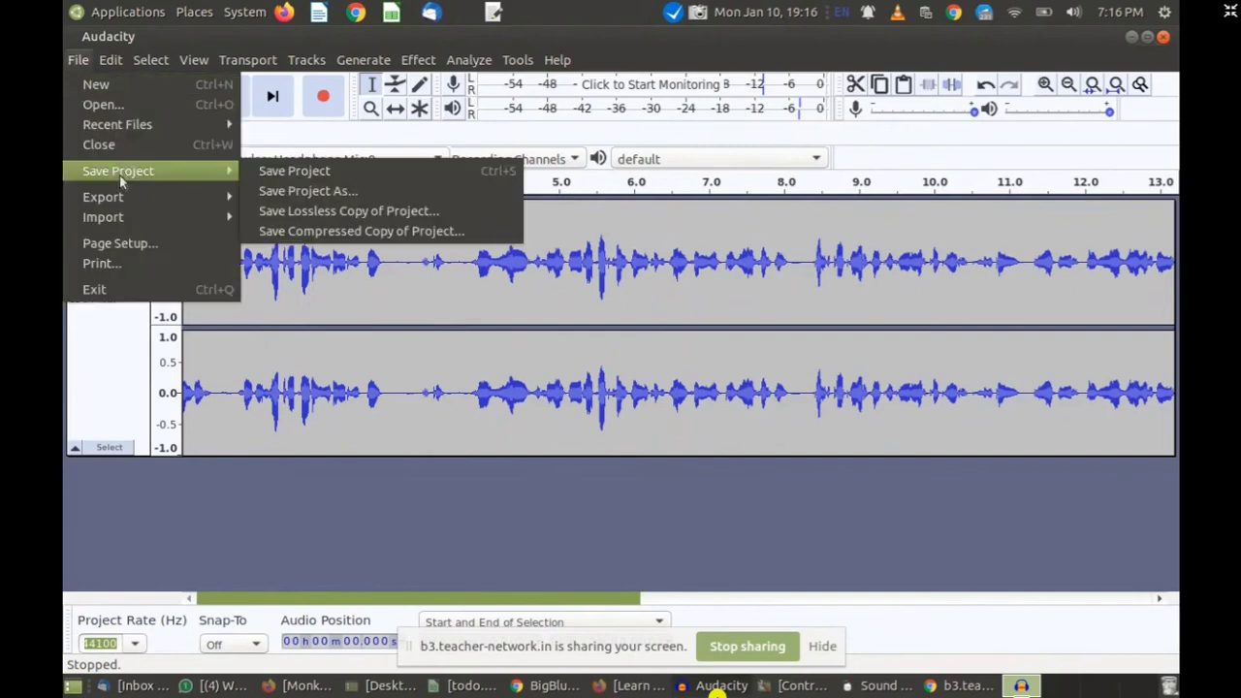
pyautogui.click(291, 171)
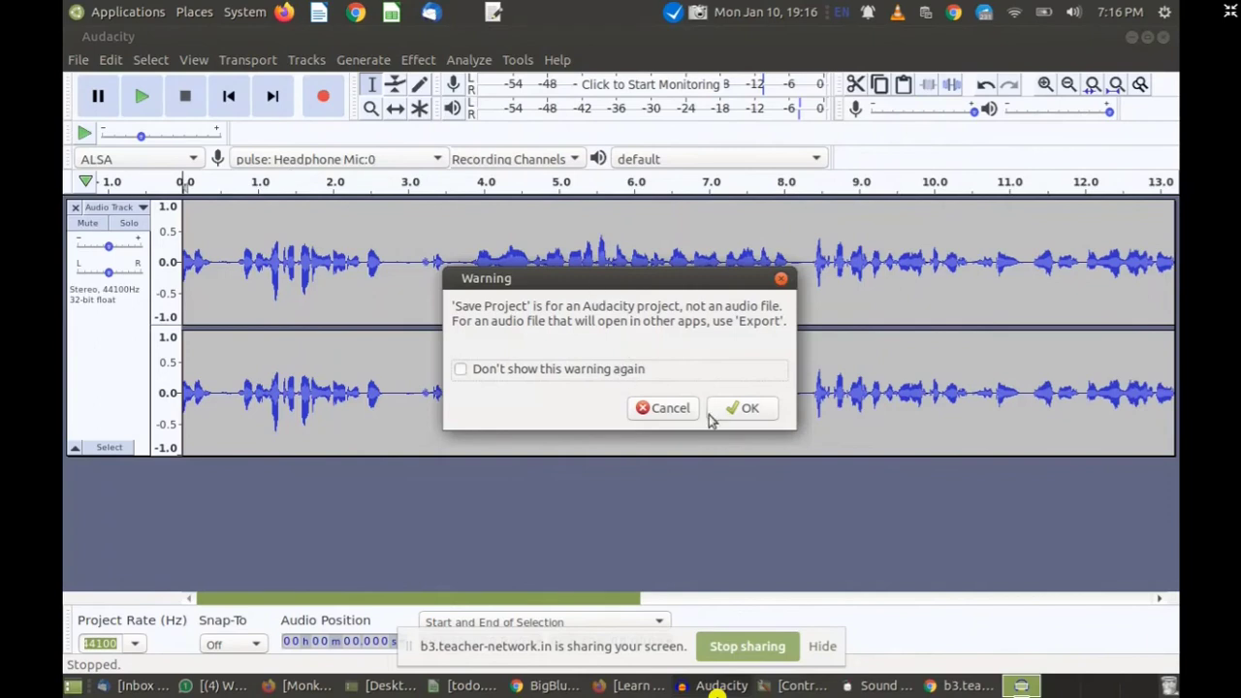
pyautogui.click(676, 415)
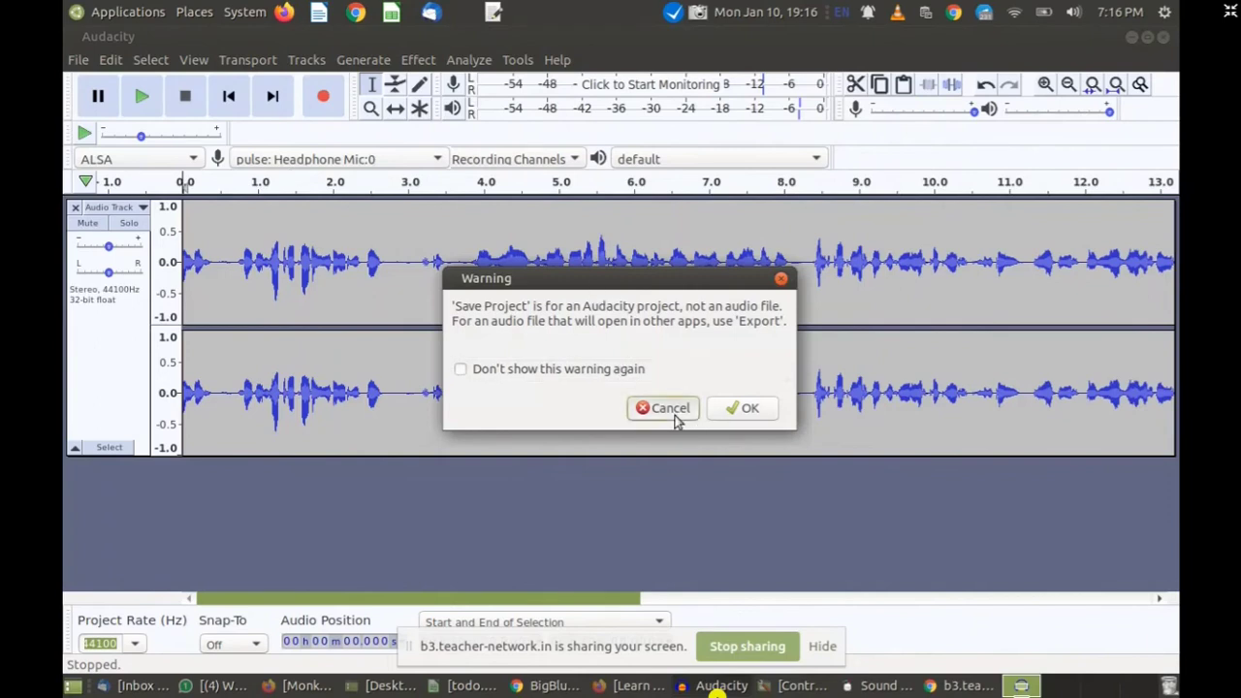
pyautogui.click(77, 61)
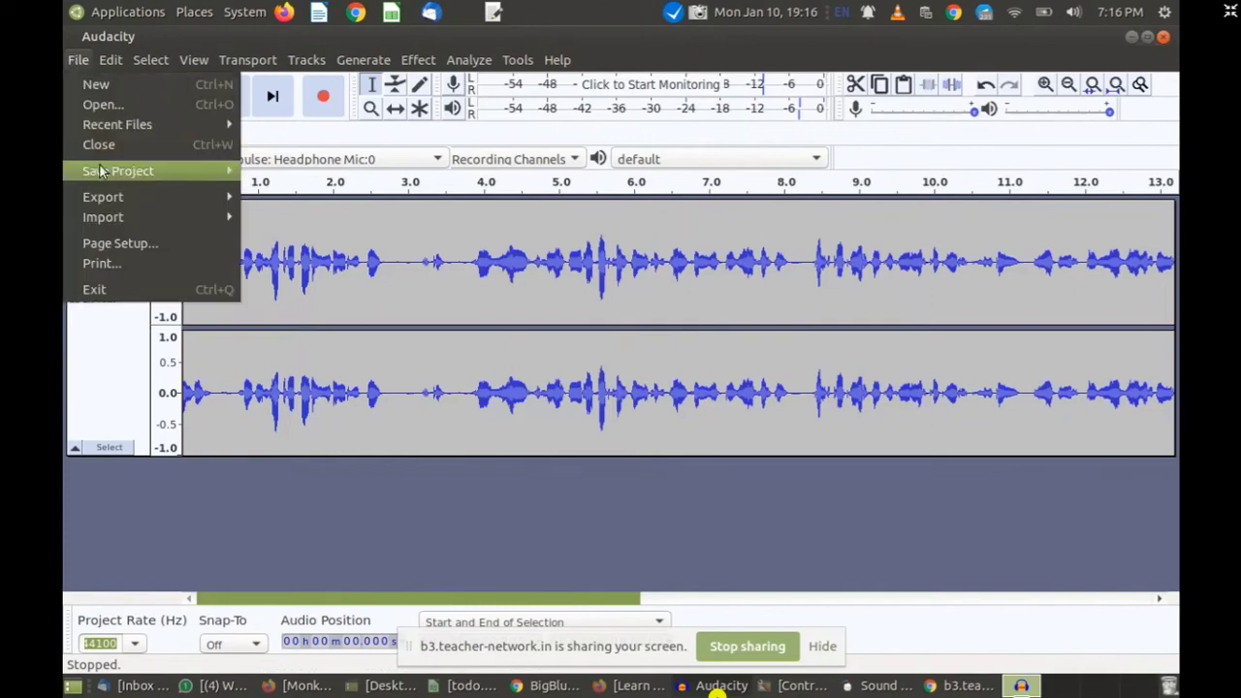
pyautogui.moveTo(101, 170)
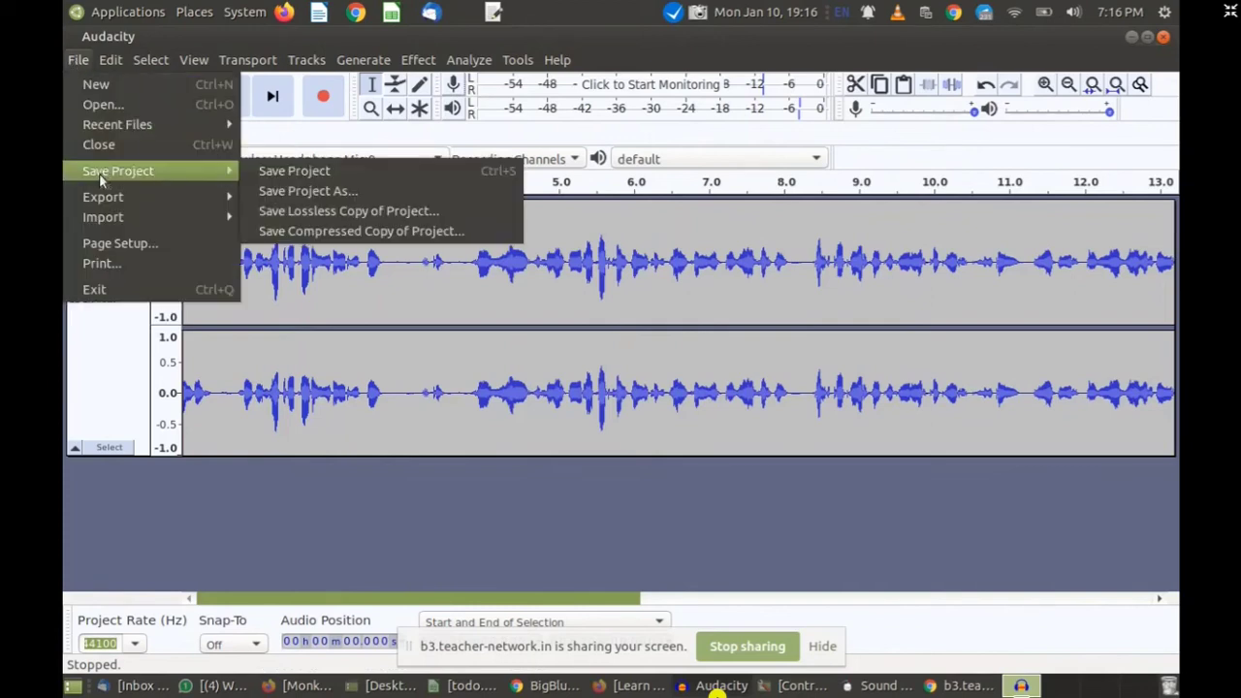
pyautogui.click(285, 170)
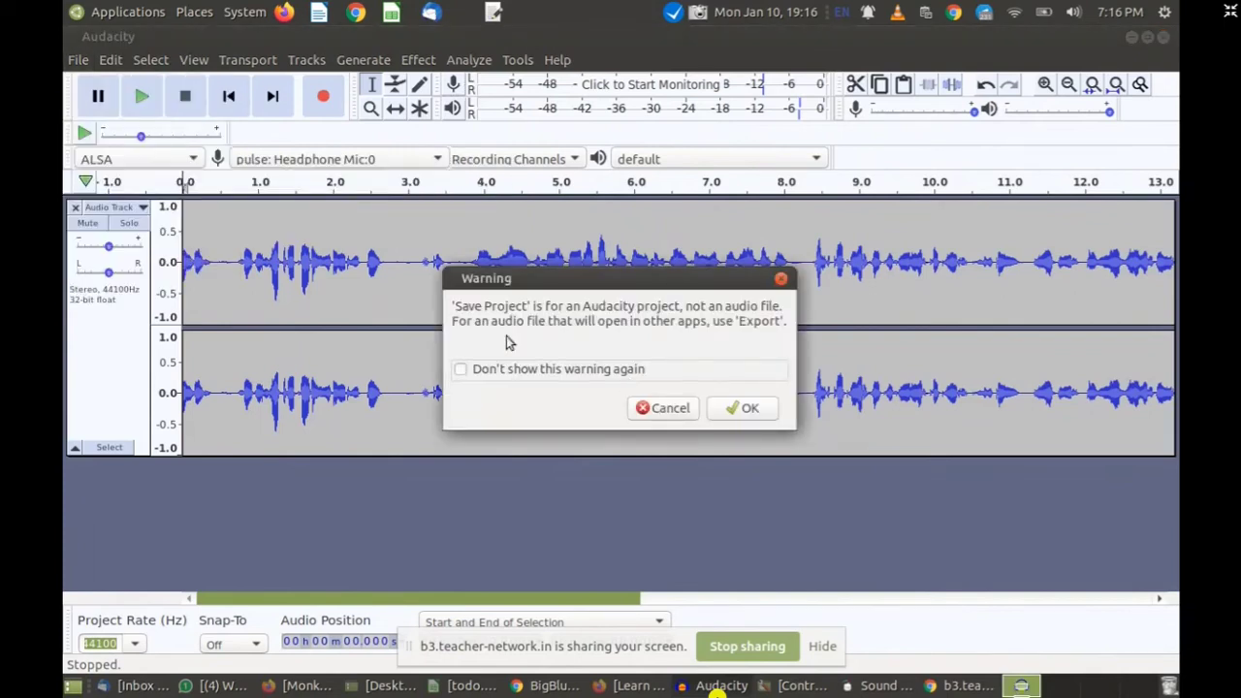
pyautogui.moveTo(522, 289); pyautogui.dragTo(514, 247)
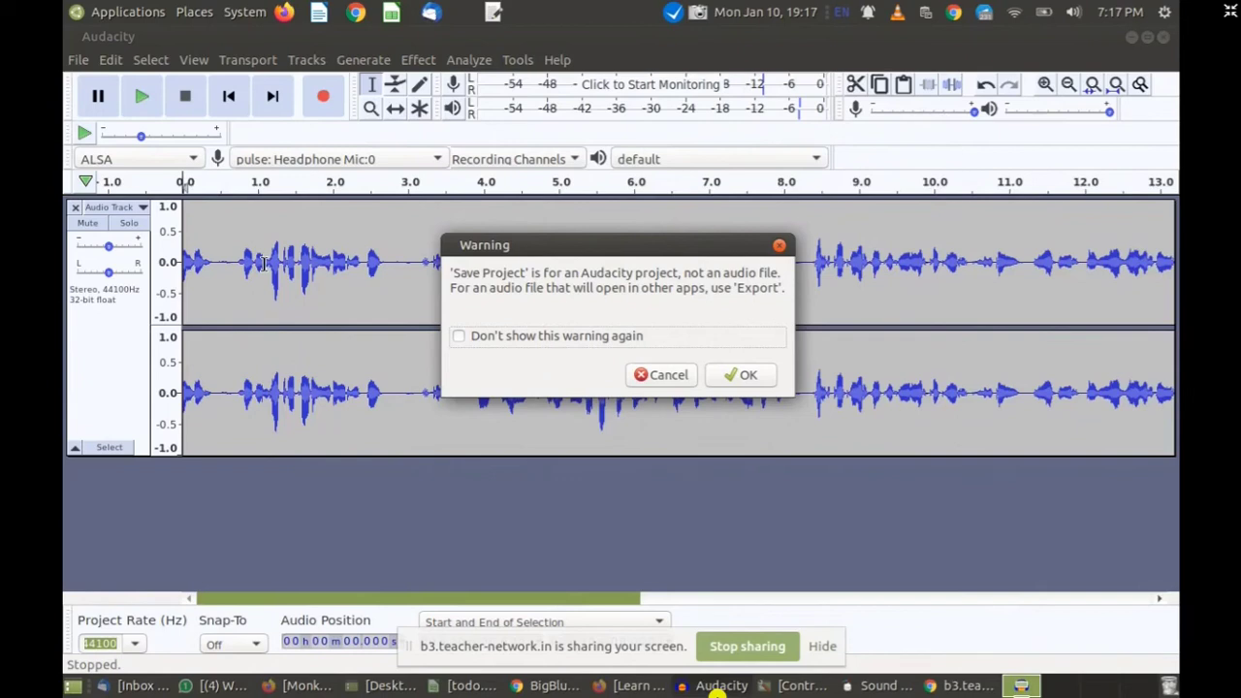
pyautogui.click(654, 377)
# Step: Start saving the recording as an Audacity project with the Save Project command
pyautogui.click(77, 60)
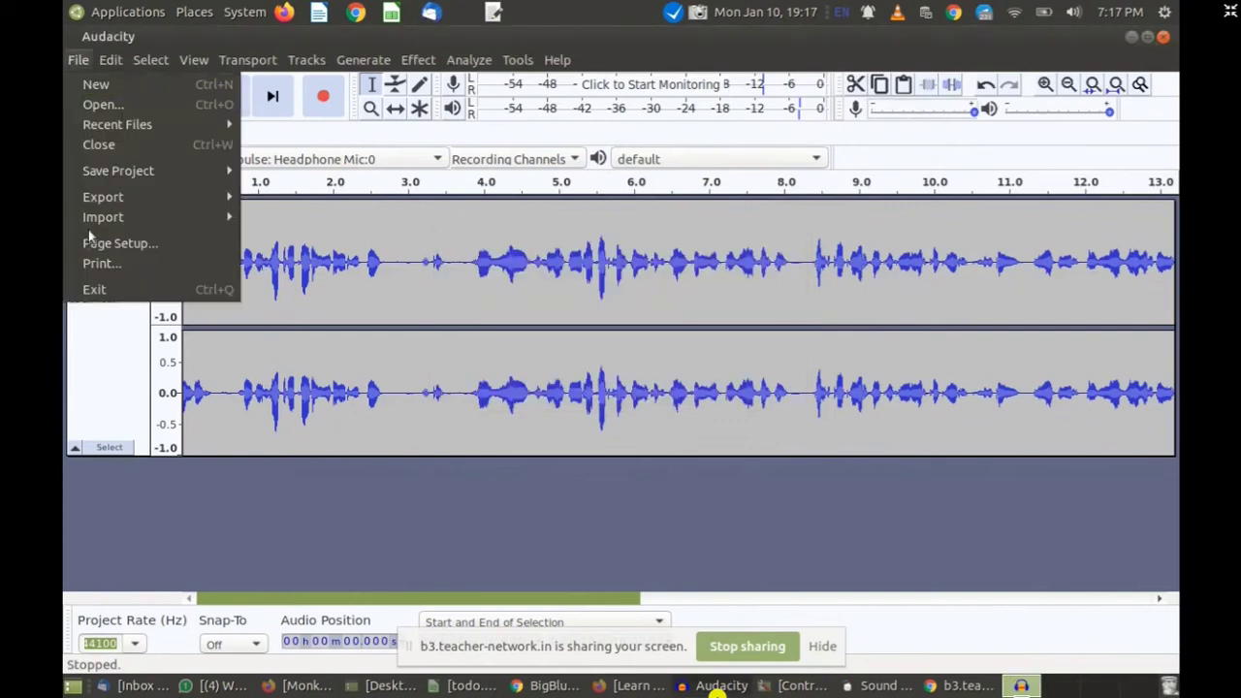
pyautogui.moveTo(110, 203)
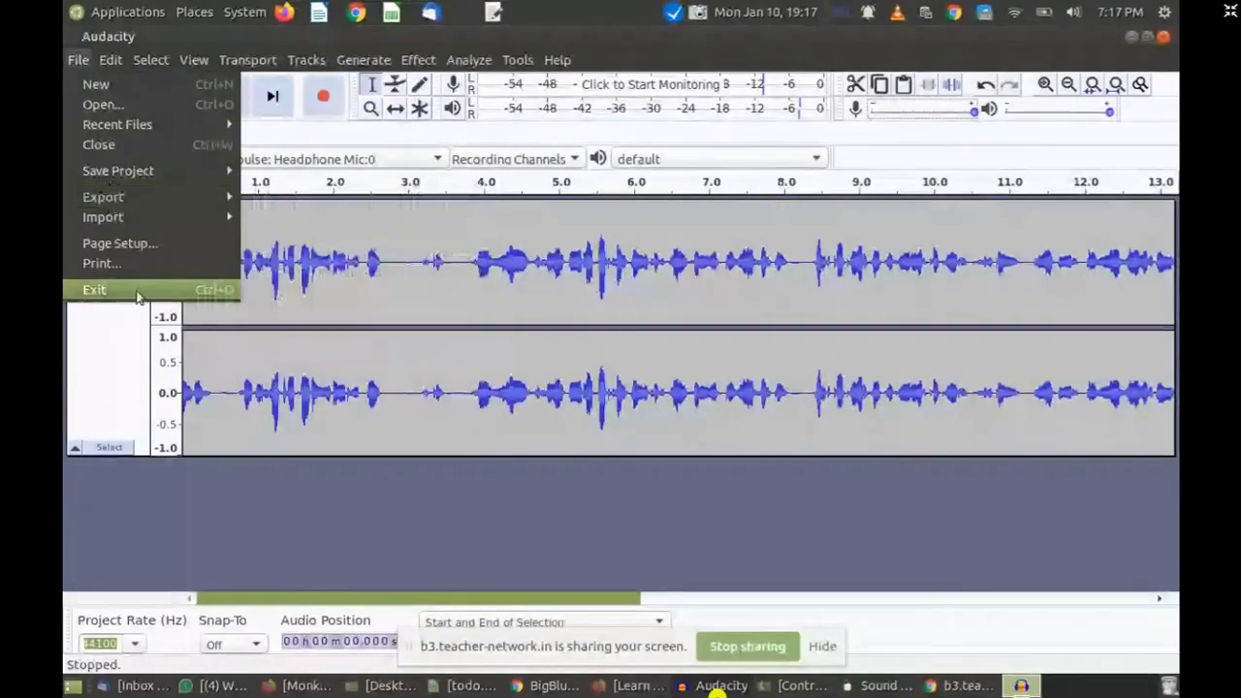
pyautogui.moveTo(145, 171)
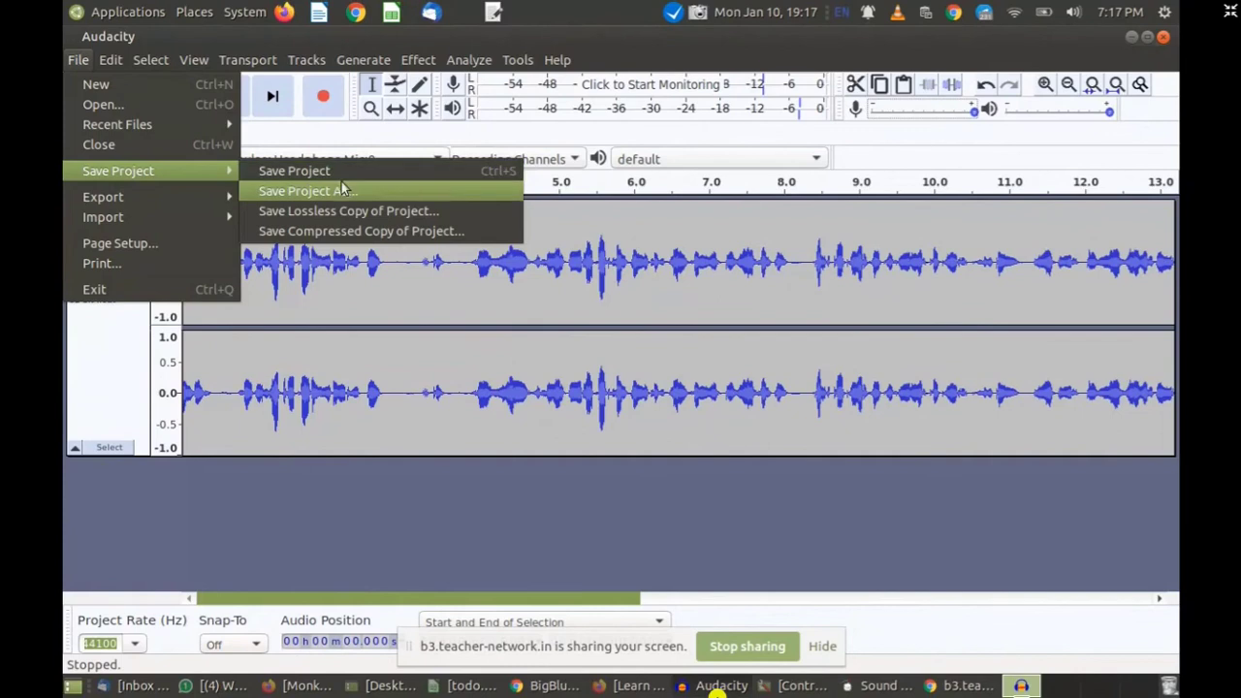
pyautogui.click(347, 173)
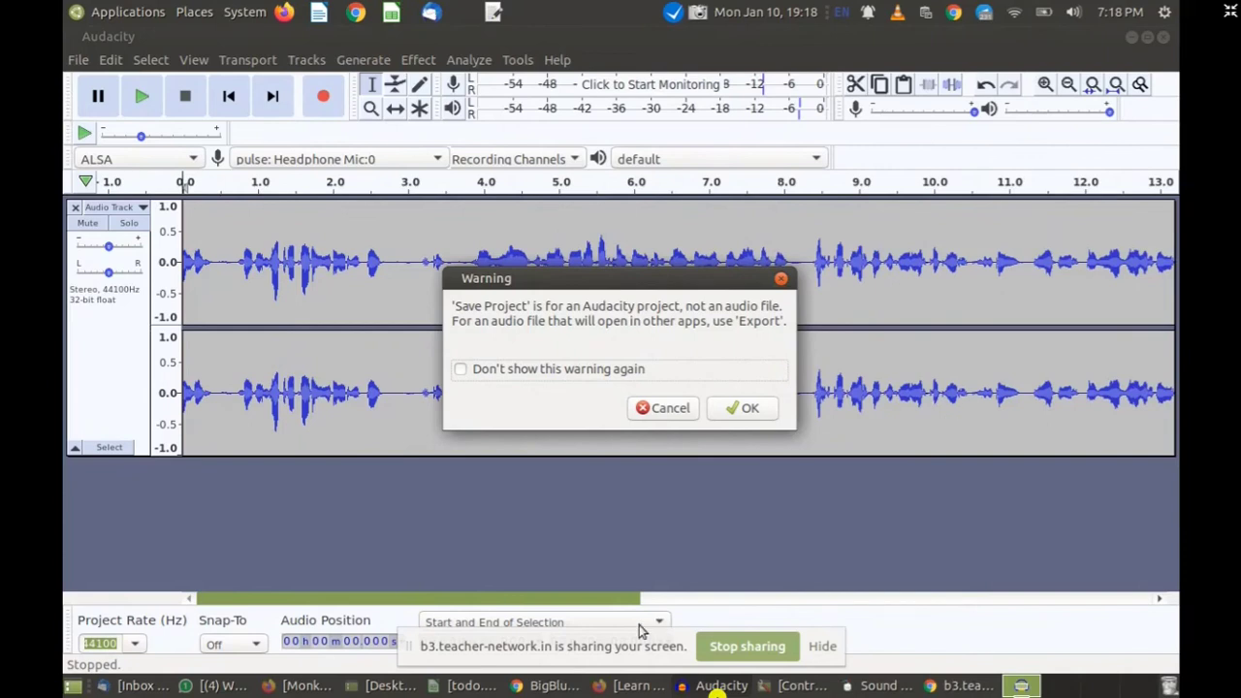
# Step: Check the webinar's public chat in Chrome, hiding the screen-sharing notice, and return to Audacity
pyautogui.moveTo(556, 686)
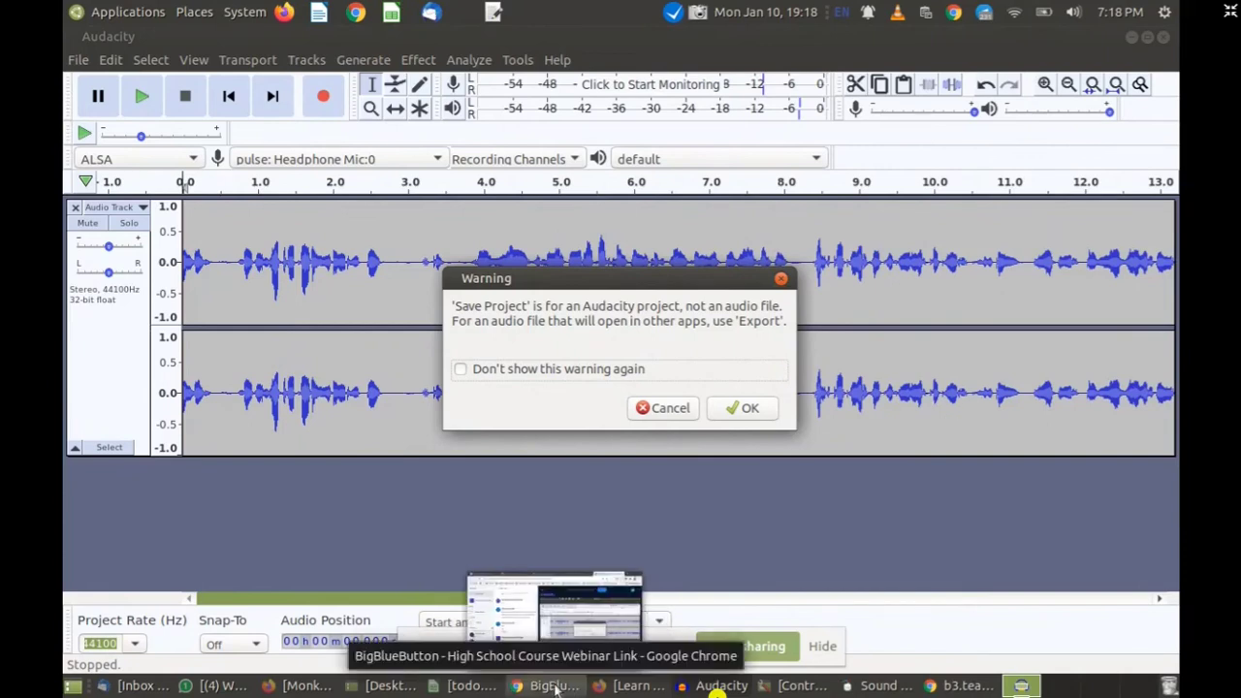
pyautogui.click(557, 686)
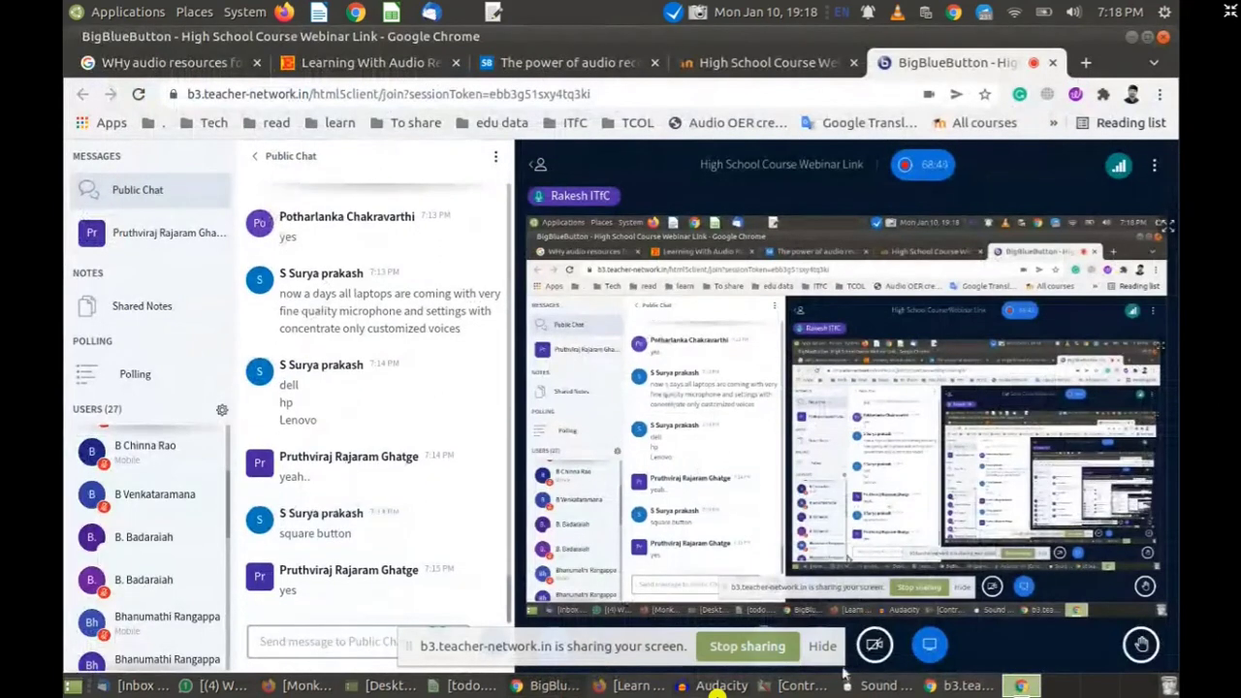
pyautogui.click(822, 646)
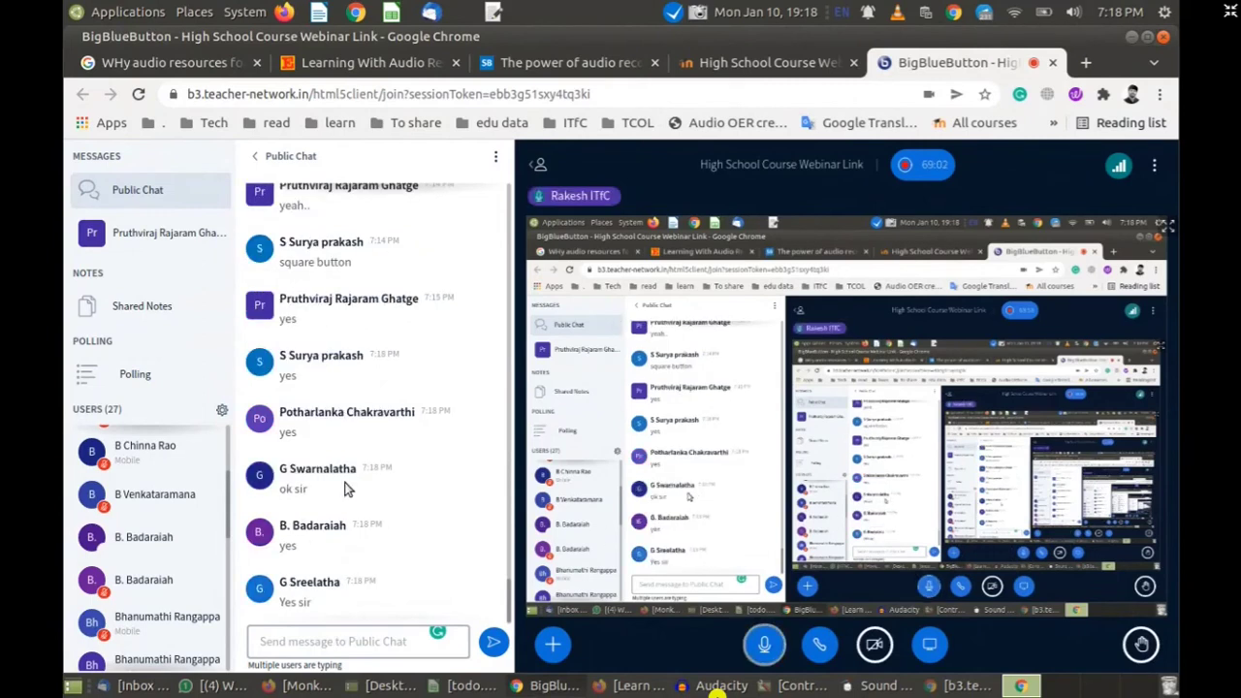
pyautogui.hotkey('alt', 'Tab')
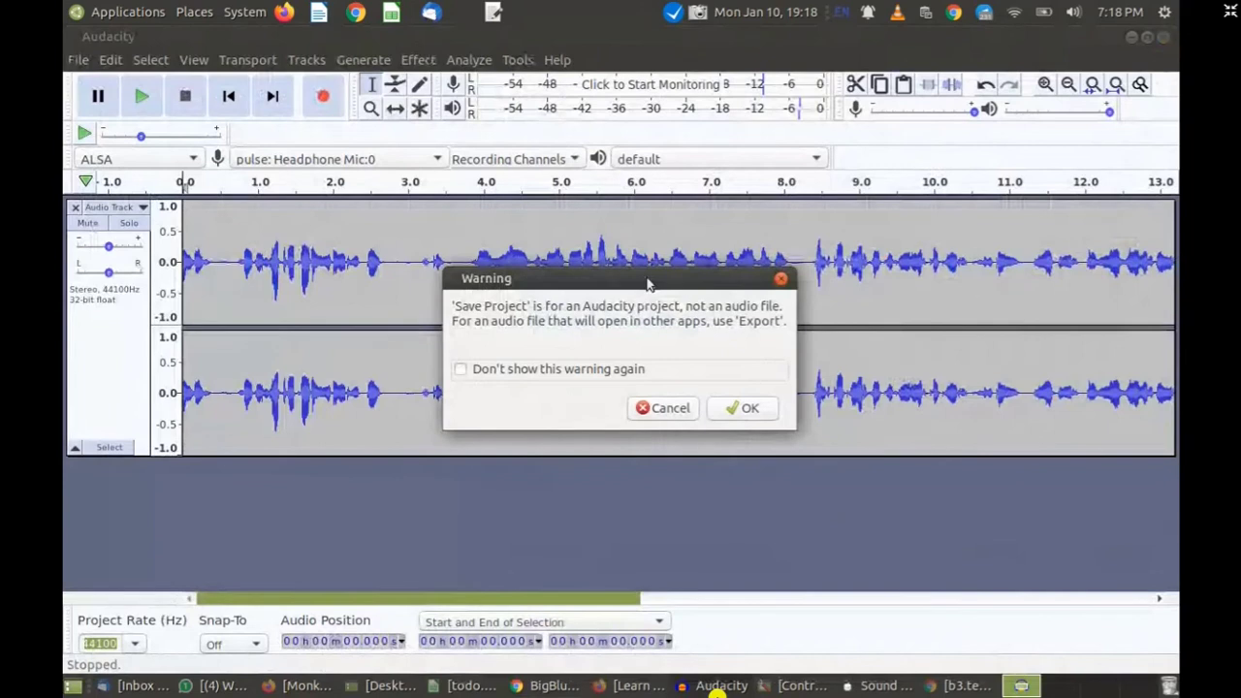
# Step: Accept the project-format warning and save the project on the Desktop under the name "Dummy testing"
pyautogui.moveTo(647, 284); pyautogui.dragTo(593, 260)
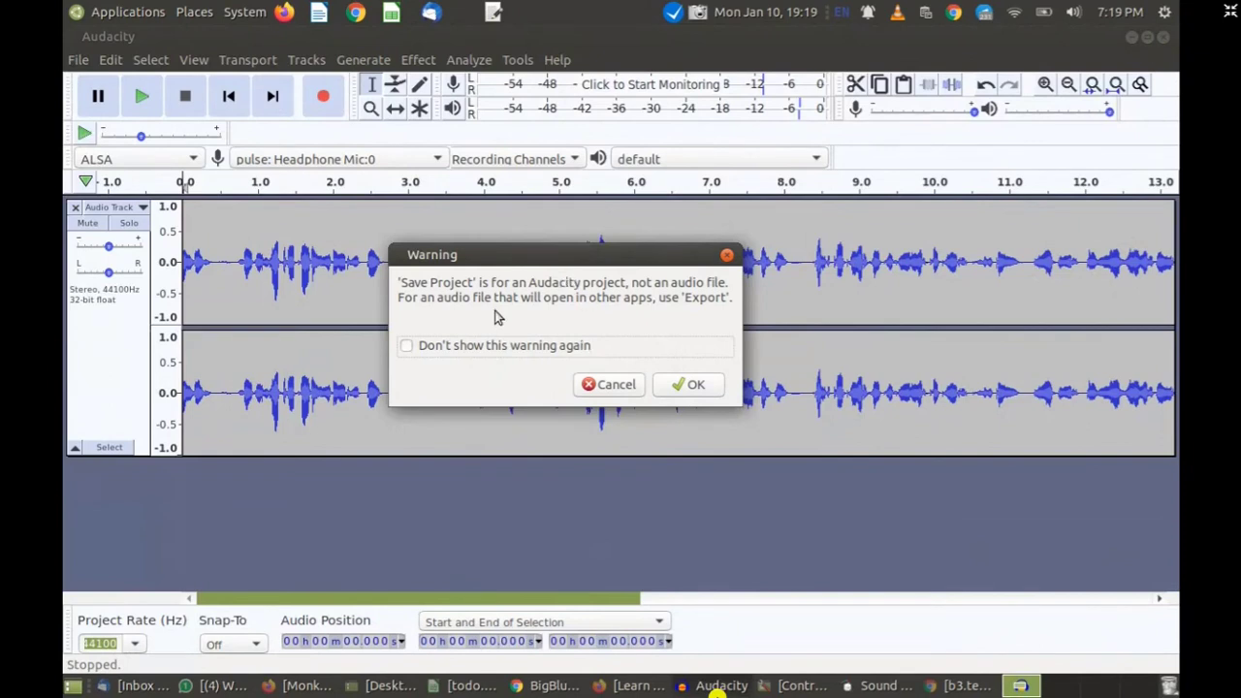
pyautogui.click(690, 385)
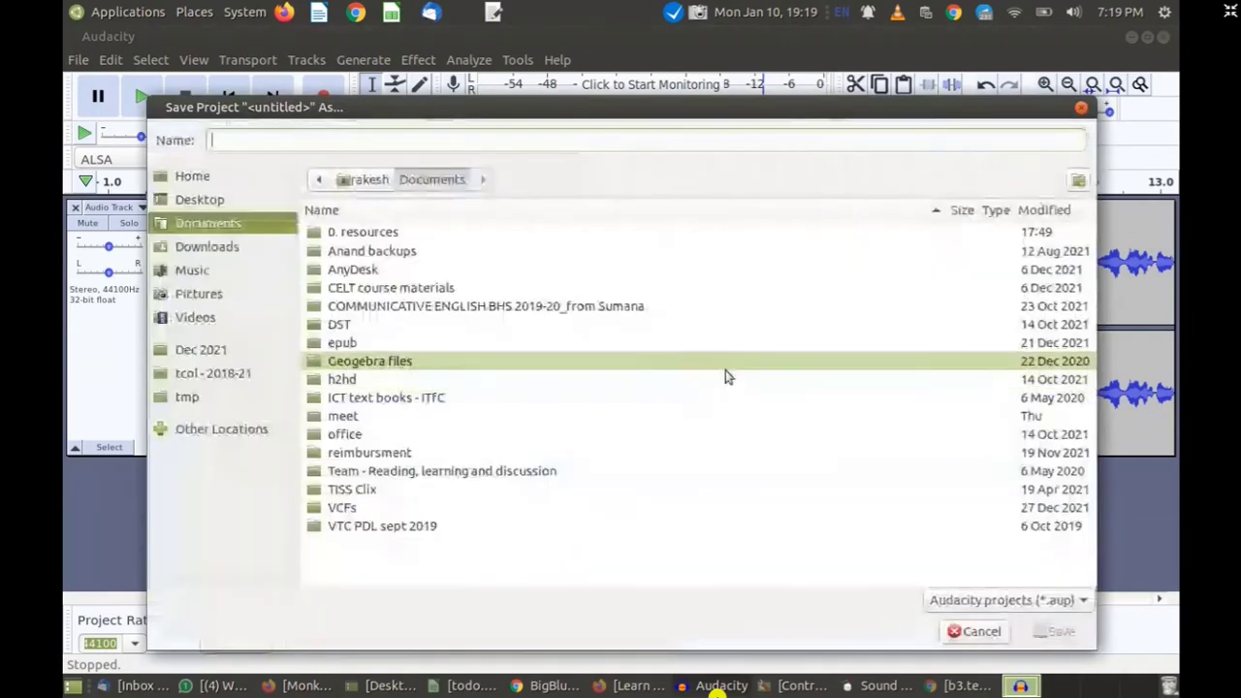
pyautogui.moveTo(434, 104); pyautogui.dragTo(445, 62)
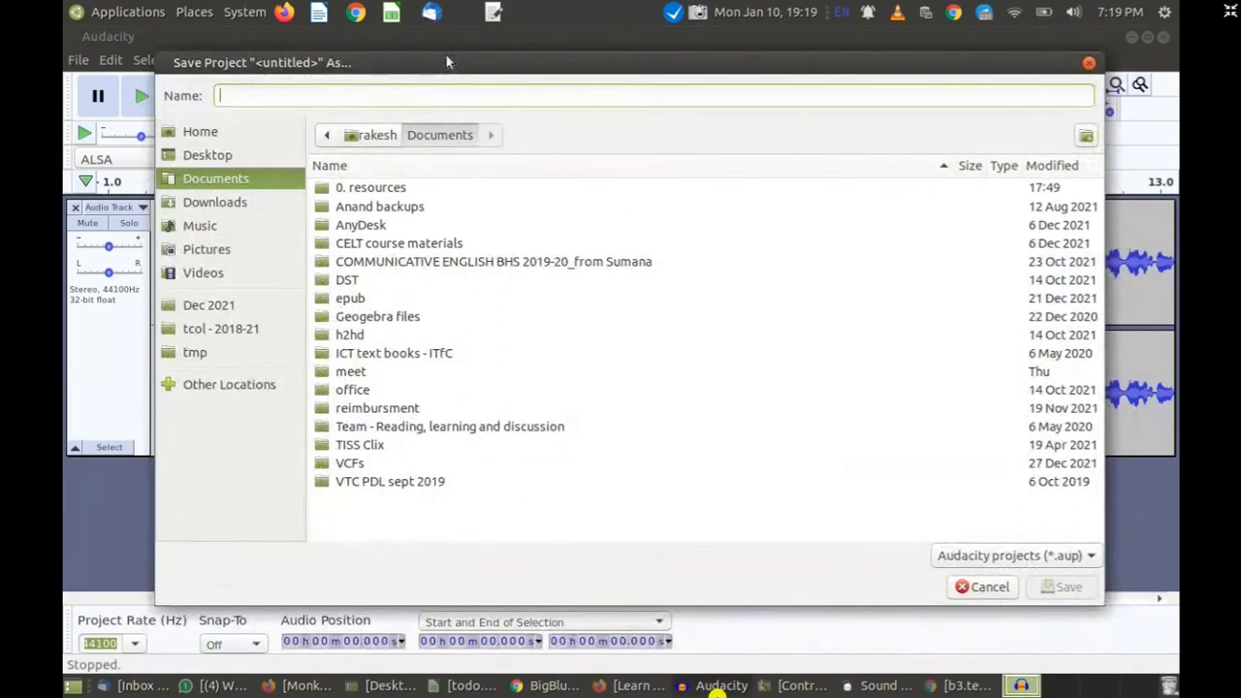
pyautogui.moveTo(446, 61); pyautogui.dragTo(461, 87)
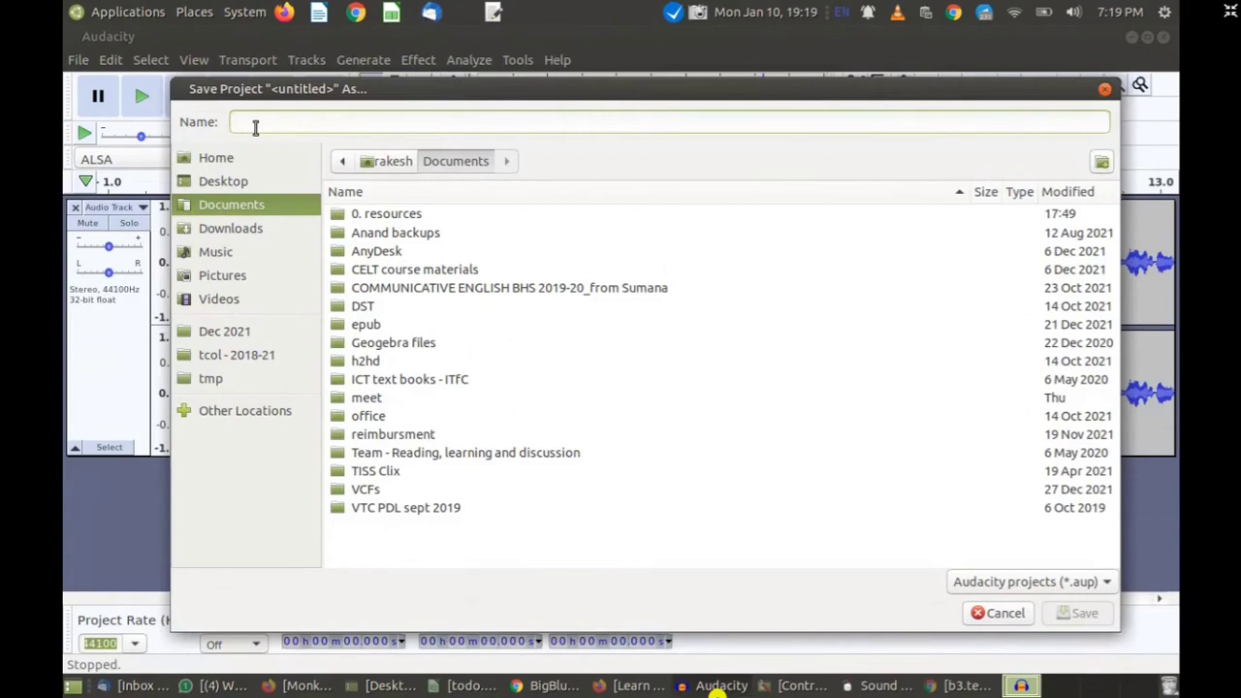
pyautogui.write('D')
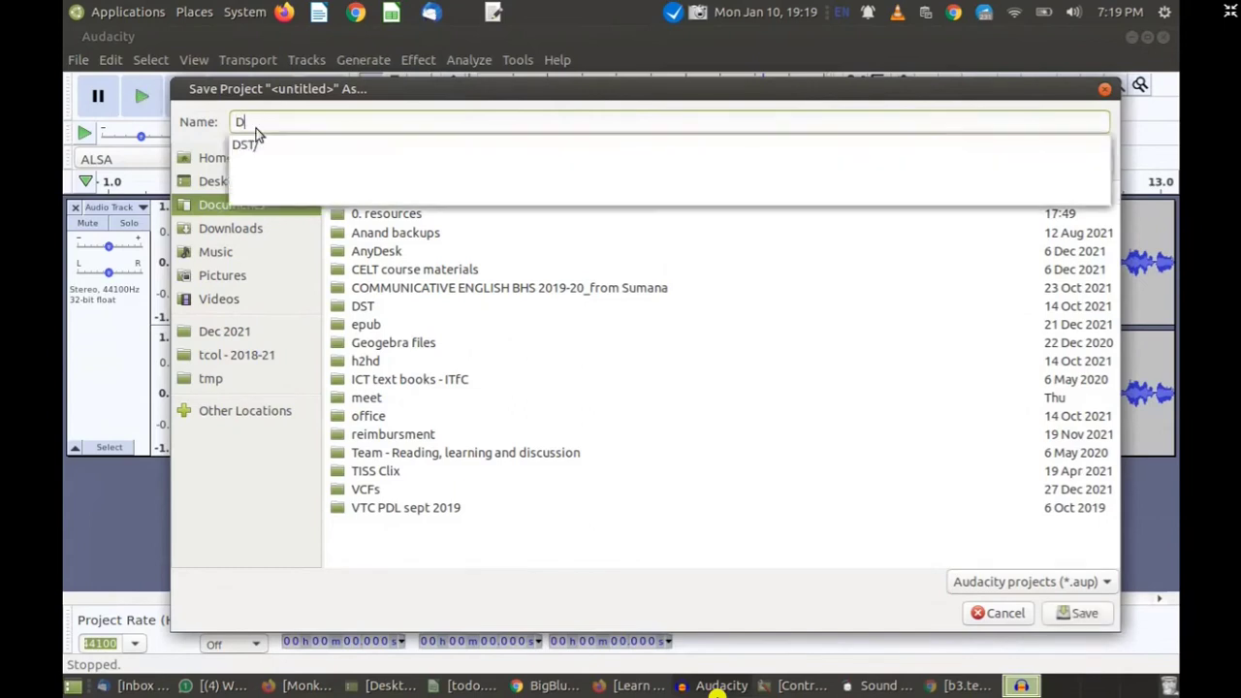
pyautogui.write('ummy')
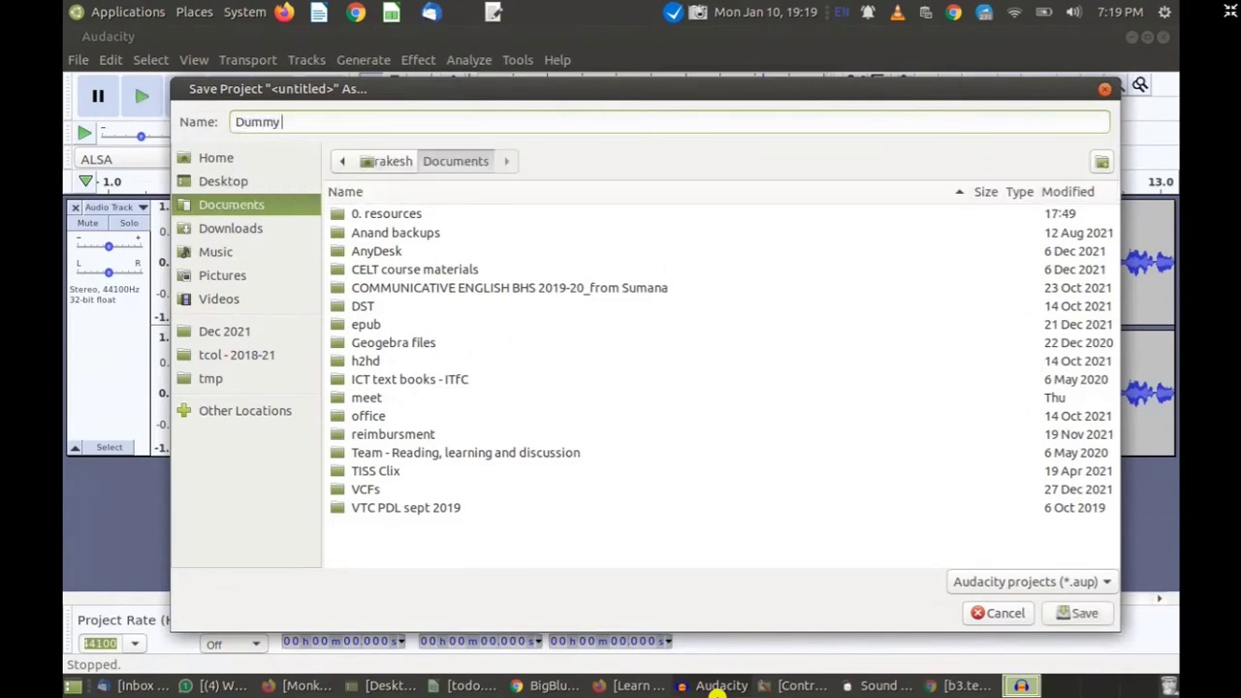
pyautogui.write(' testing')
pyautogui.click(221, 183)
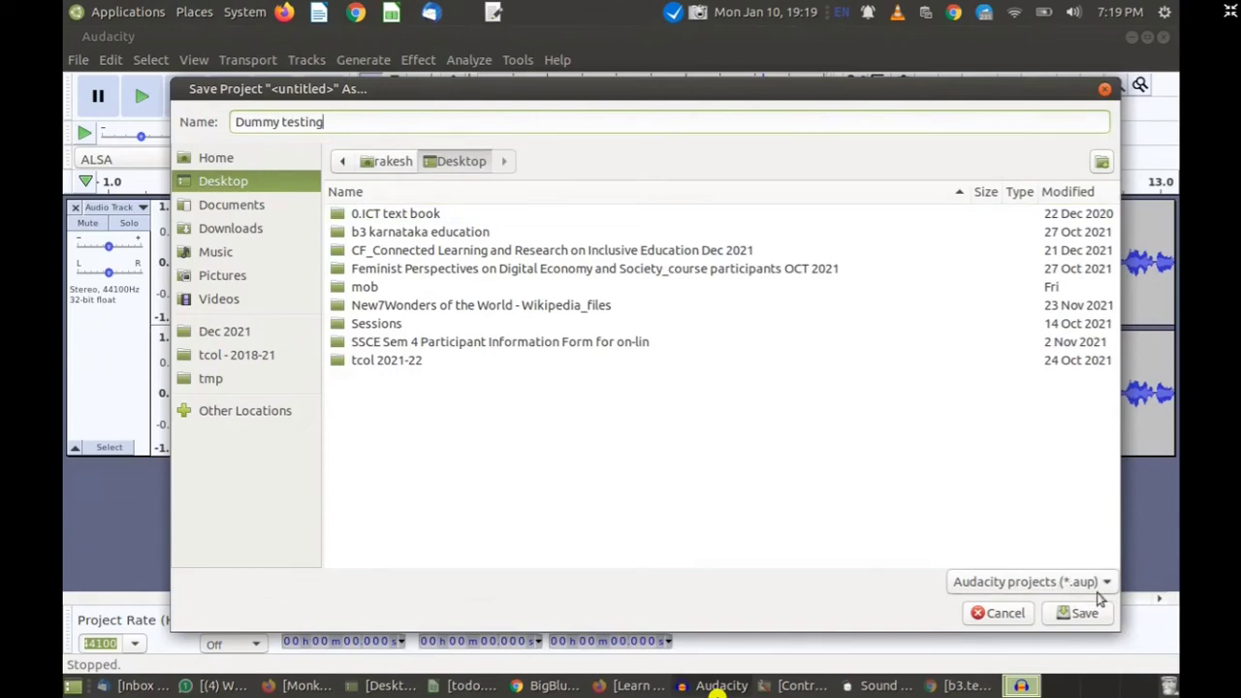
pyautogui.click(1087, 620)
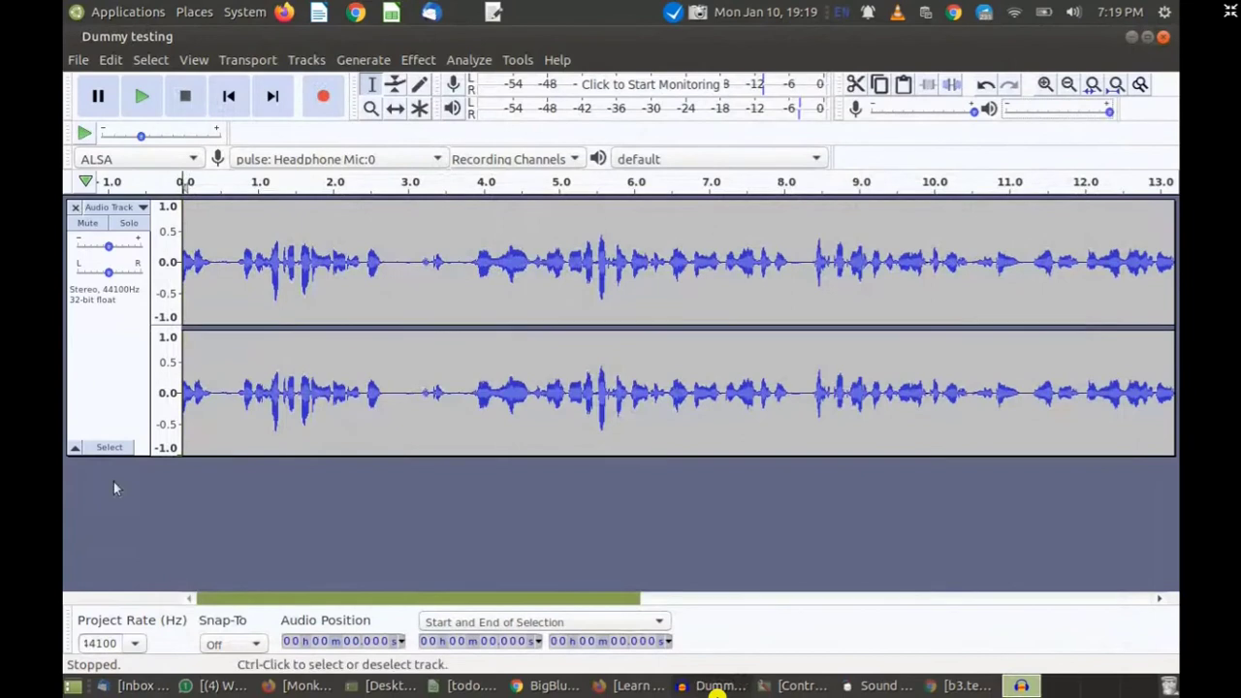
# Step: Show the desktop and move Dummy testing.aup and the Dummy testing_data folder to the empty area, the folder below the file
pyautogui.click(73, 686)
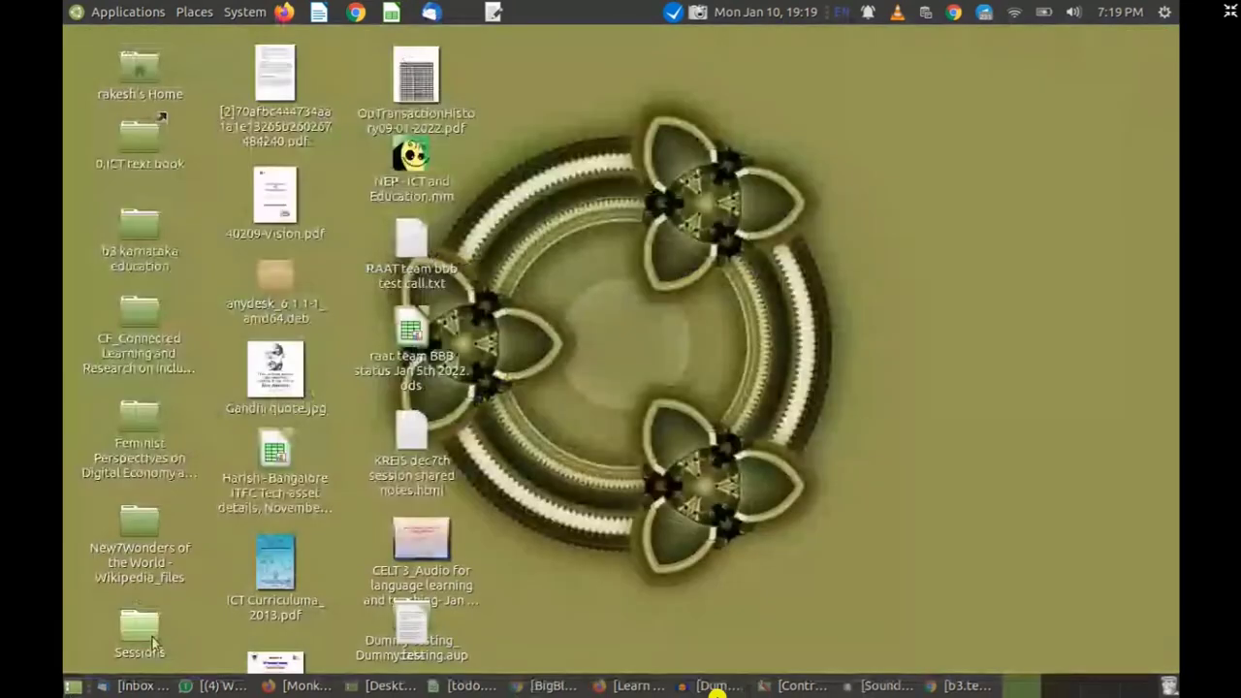
pyautogui.moveTo(411, 625); pyautogui.dragTo(901, 116)
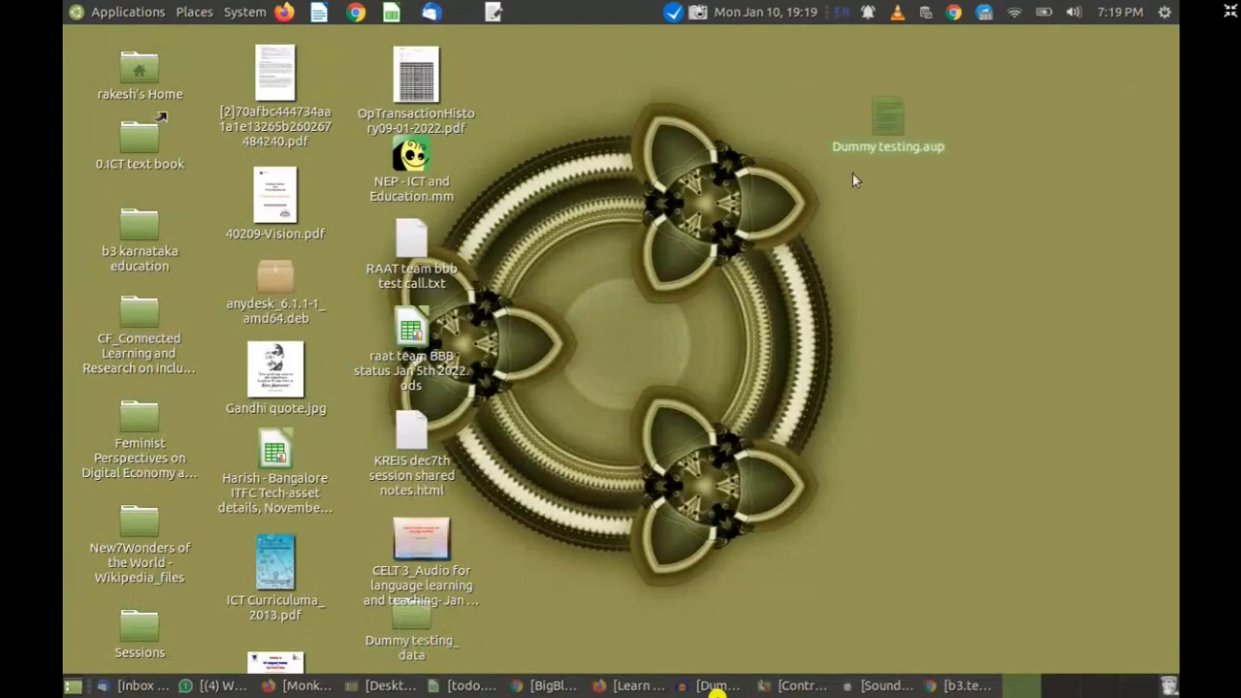
pyautogui.moveTo(408, 616); pyautogui.dragTo(885, 212)
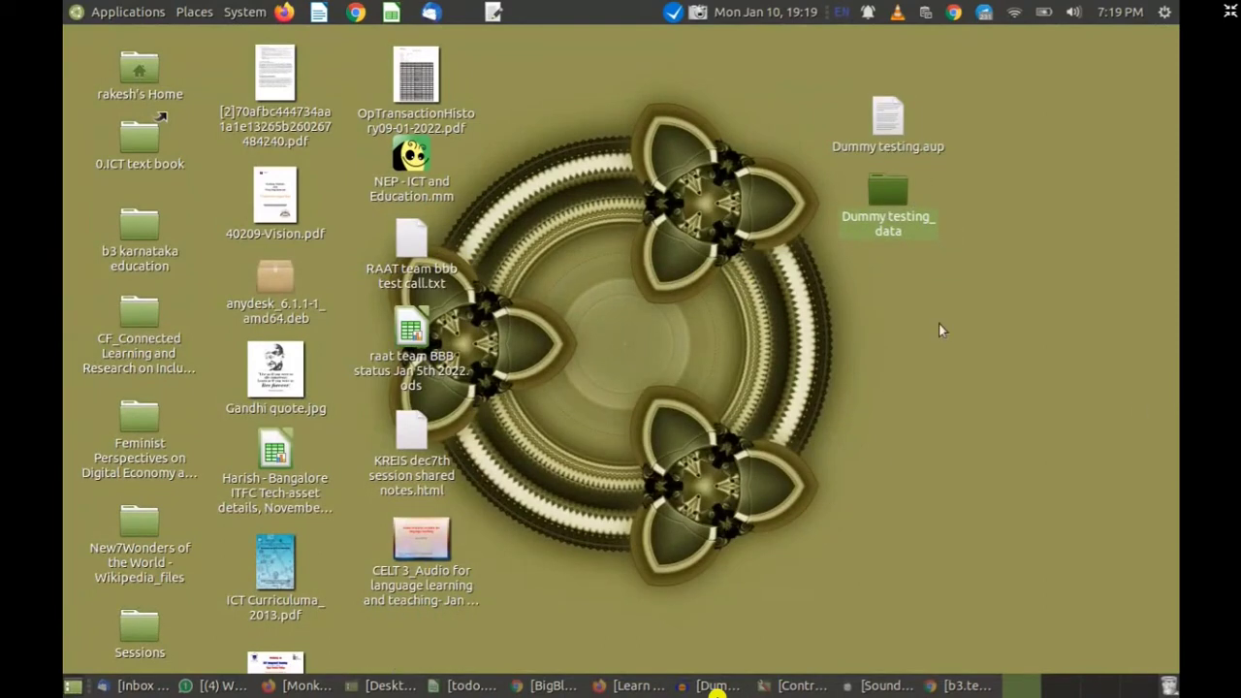
# Step: Examine the saved project's two desktop items, selecting them together and the Dummy testing.aup file and Dummy testing_data folder alternately
pyautogui.moveTo(816, 97); pyautogui.dragTo(973, 279)
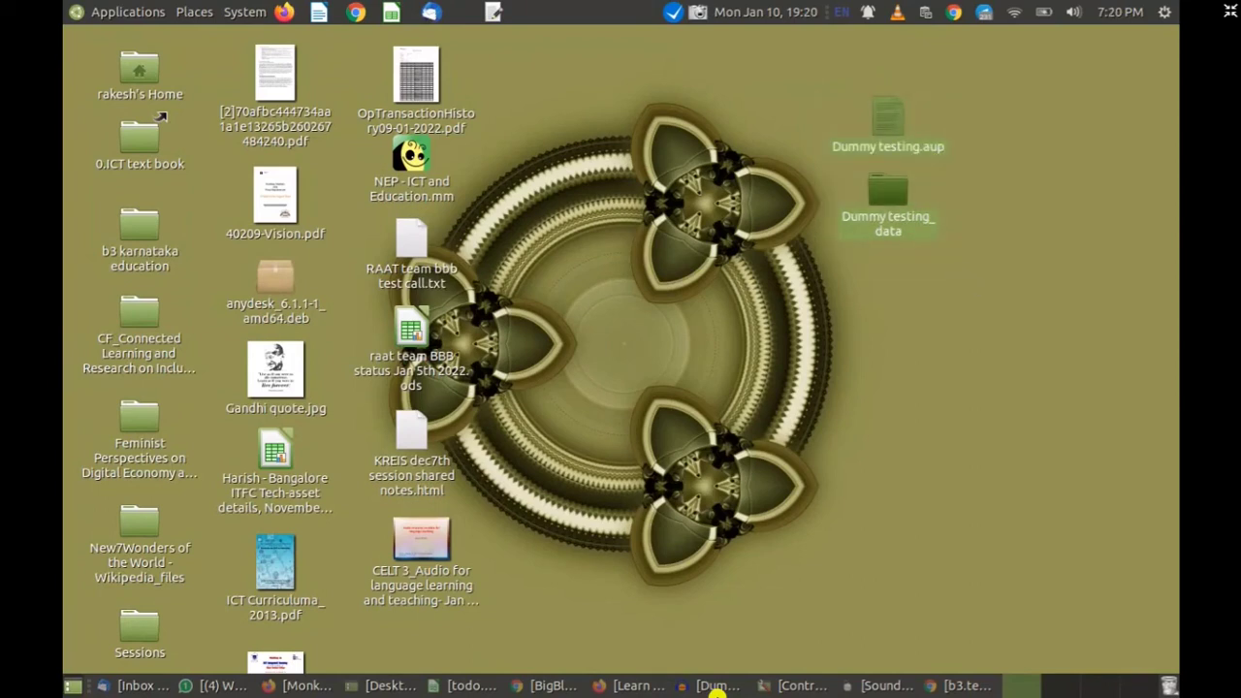
pyautogui.click(895, 130)
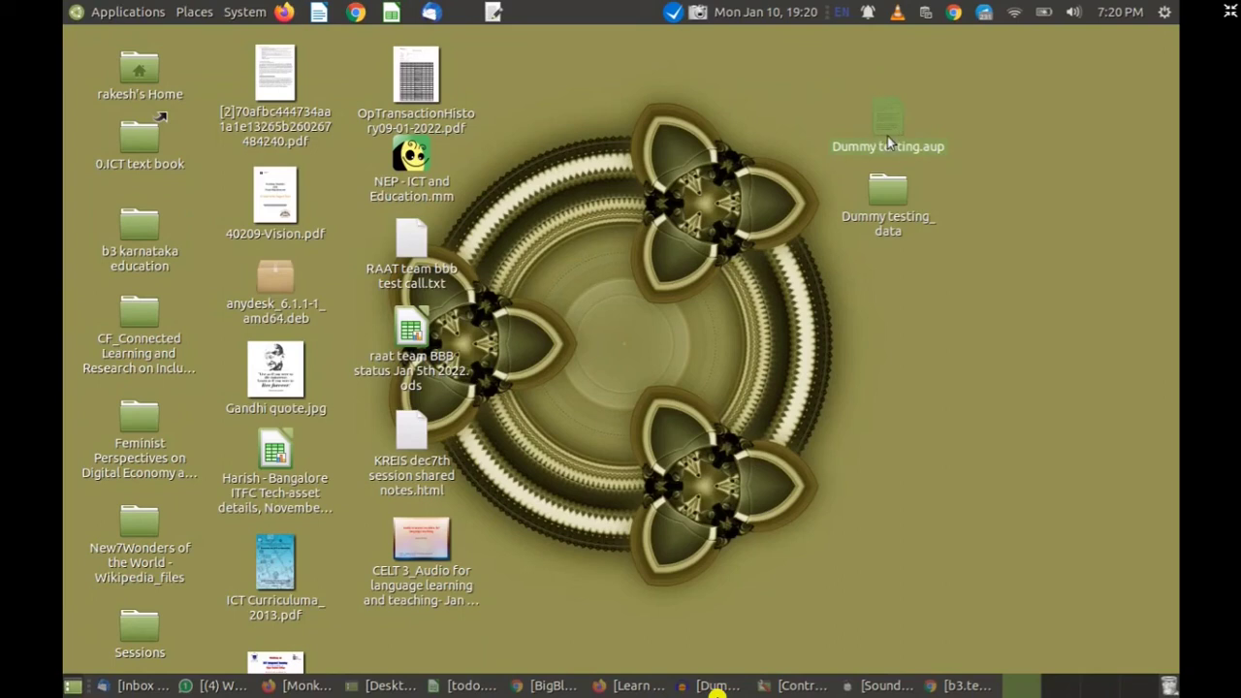
pyautogui.doubleClick(889, 136)
pyautogui.click(885, 141)
pyautogui.click(898, 221)
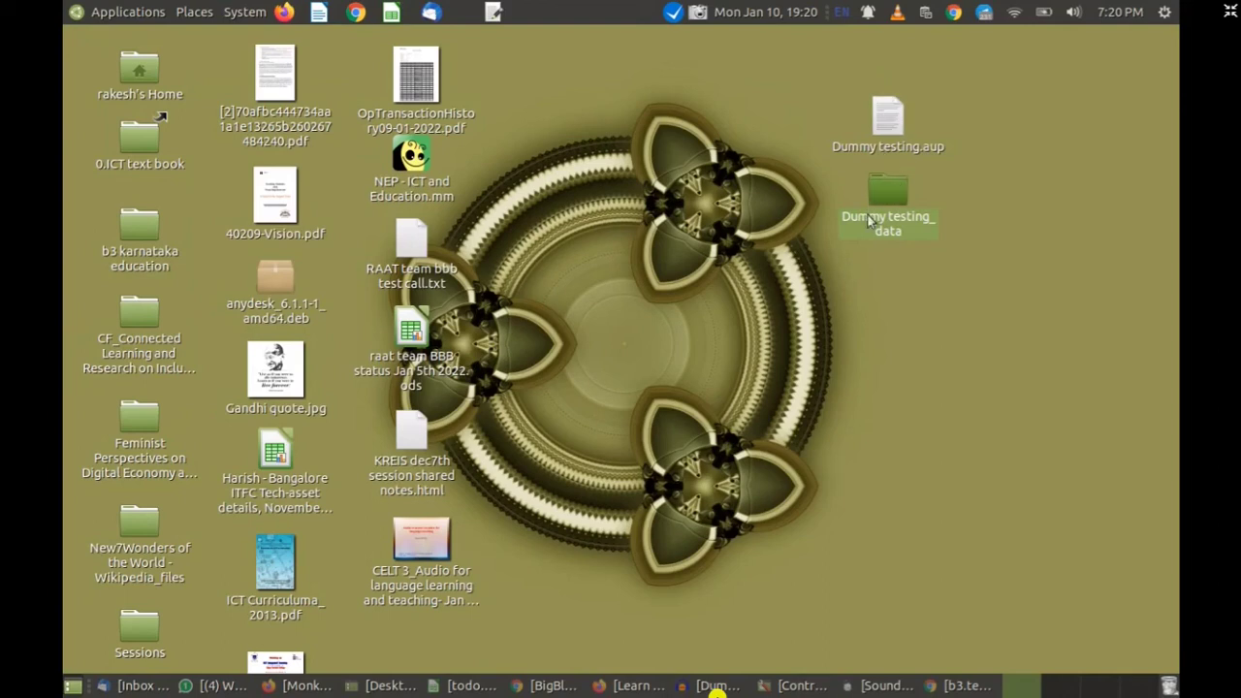
pyautogui.click(893, 126)
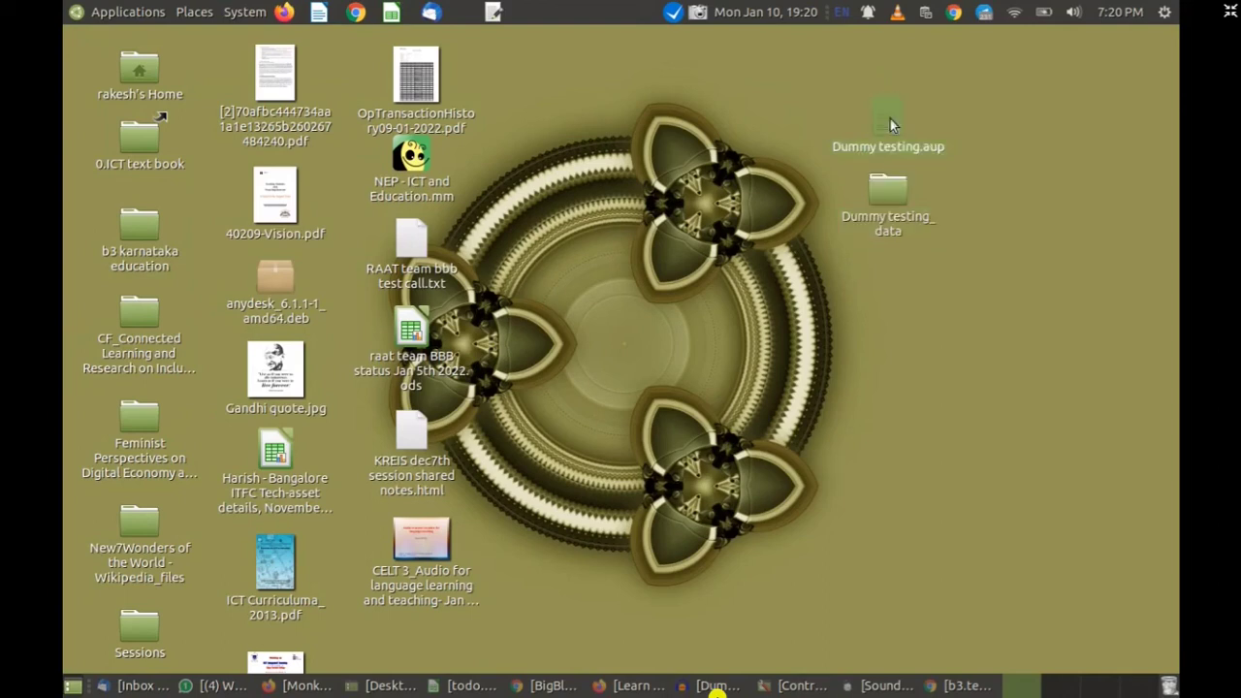
pyautogui.click(891, 194)
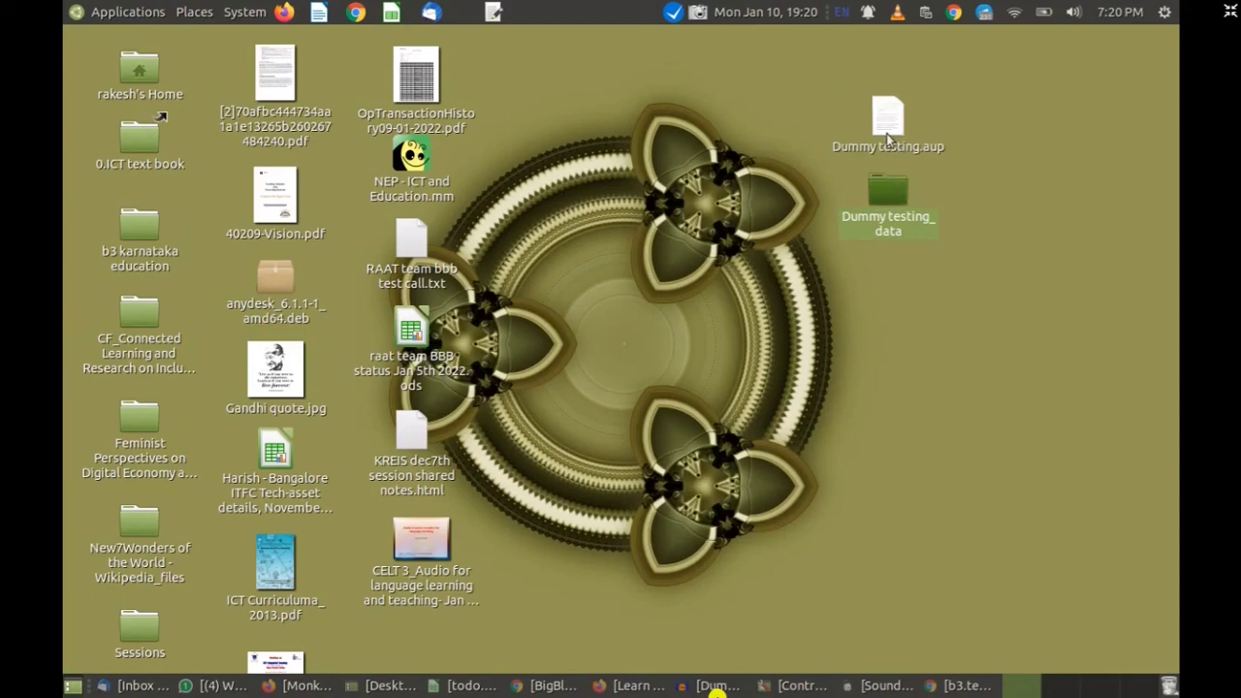
pyautogui.click(875, 148)
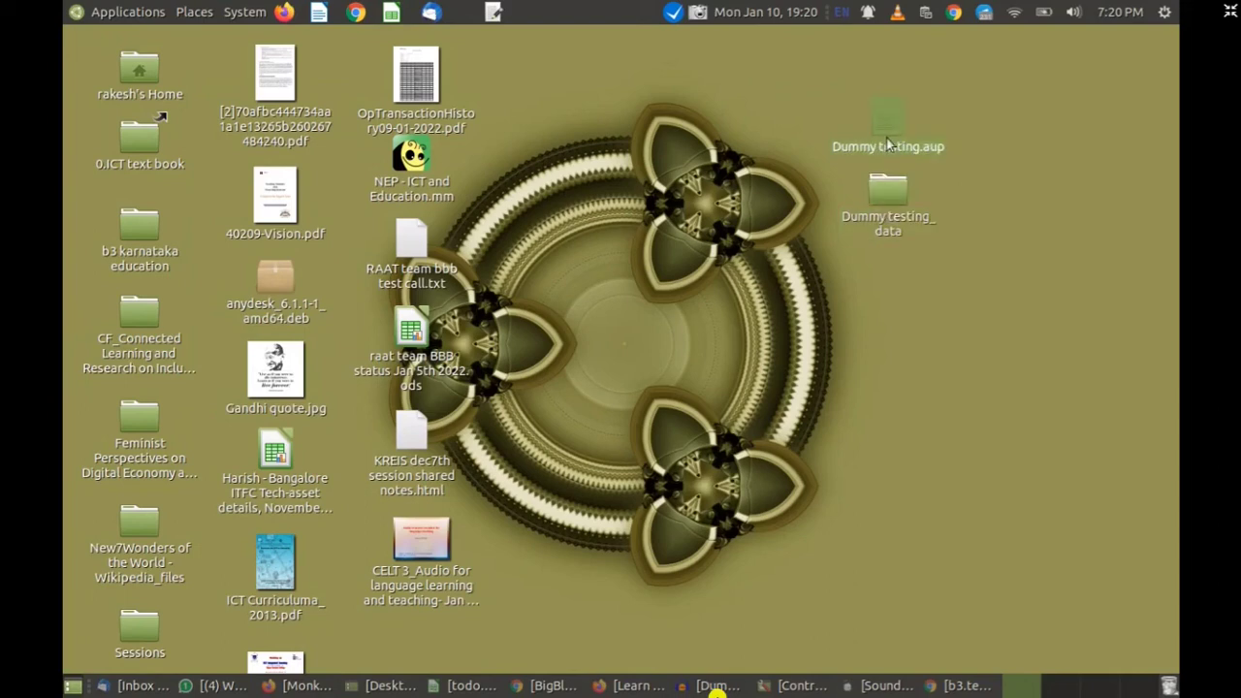
# Step: Examine the Dummy testing_data folder and Dummy testing.aup file individually and as a pair, and clear the selection
pyautogui.click(889, 195)
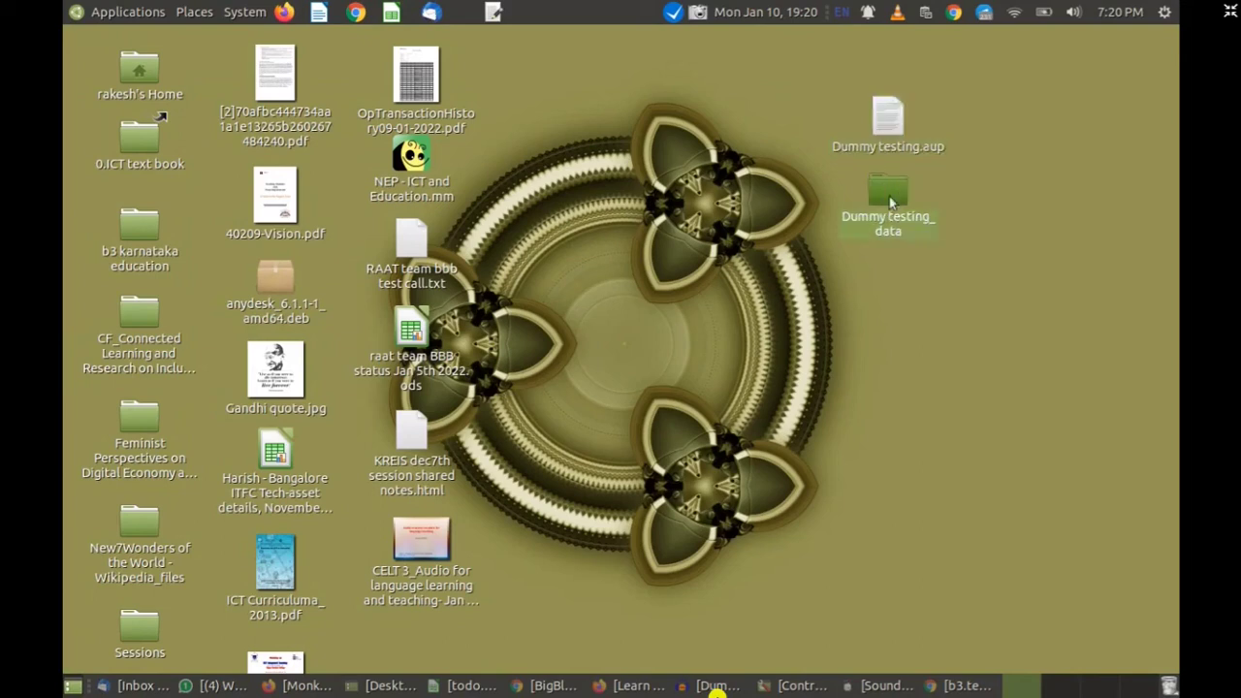
pyautogui.moveTo(908, 142); pyautogui.dragTo(885, 124)
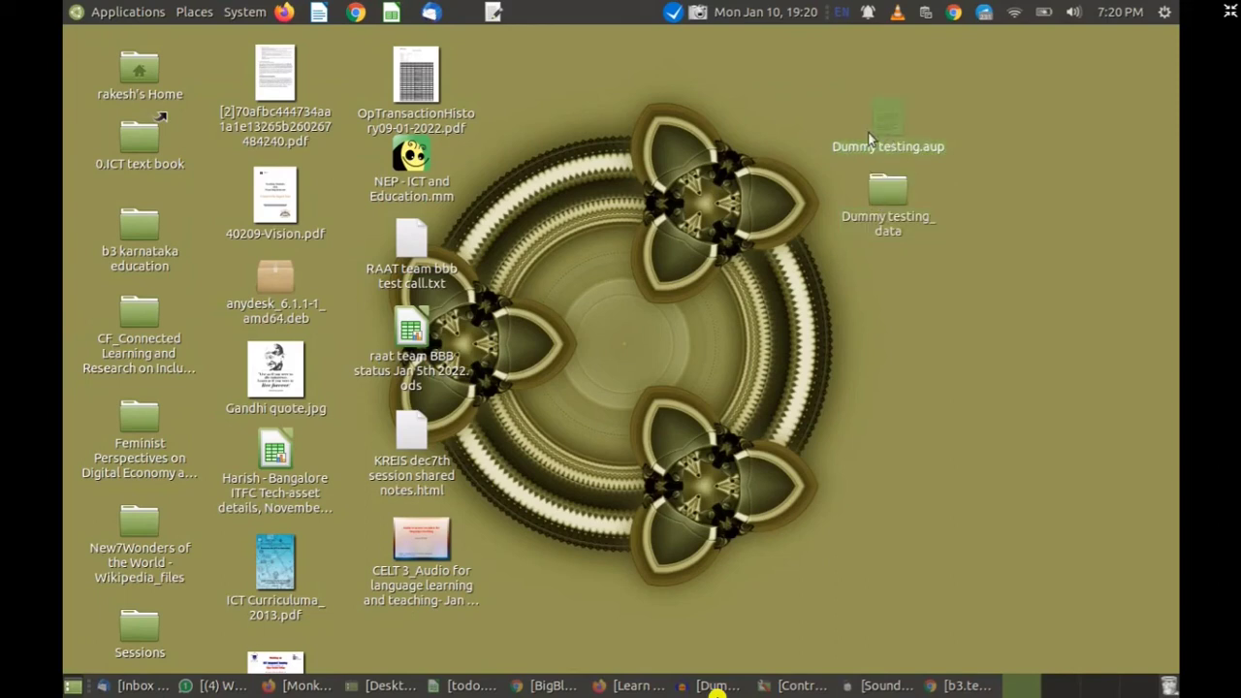
pyautogui.click(825, 113)
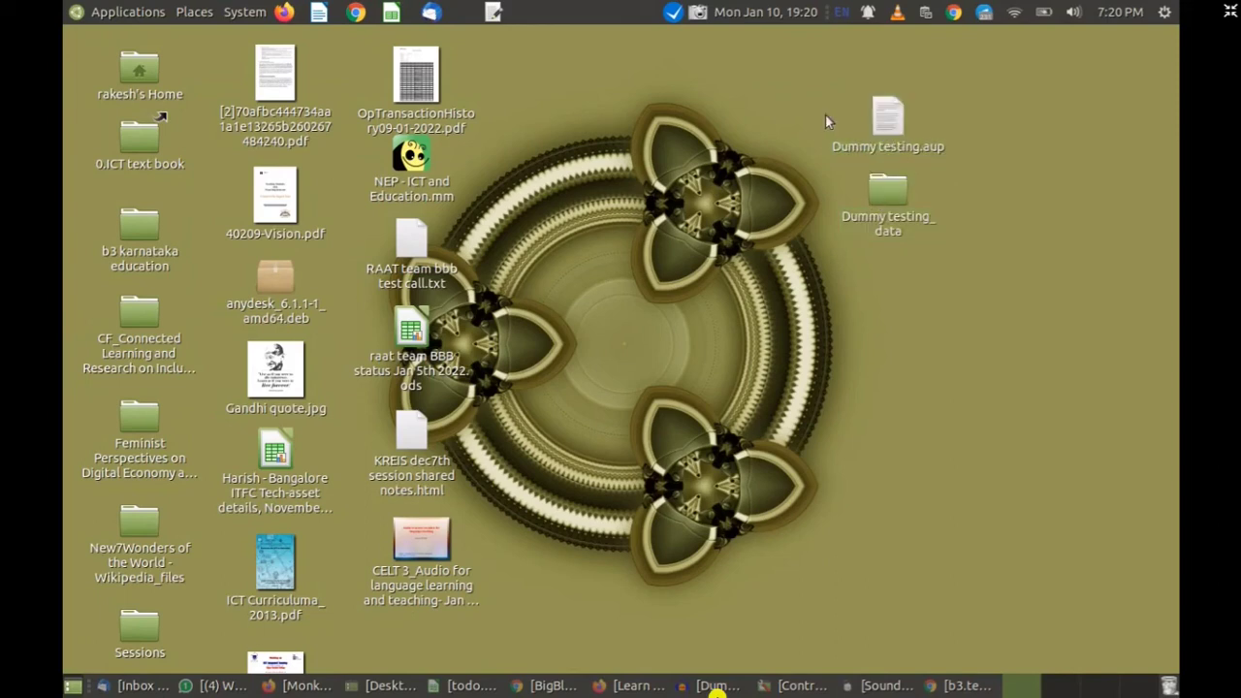
pyautogui.moveTo(824, 114); pyautogui.dragTo(929, 260)
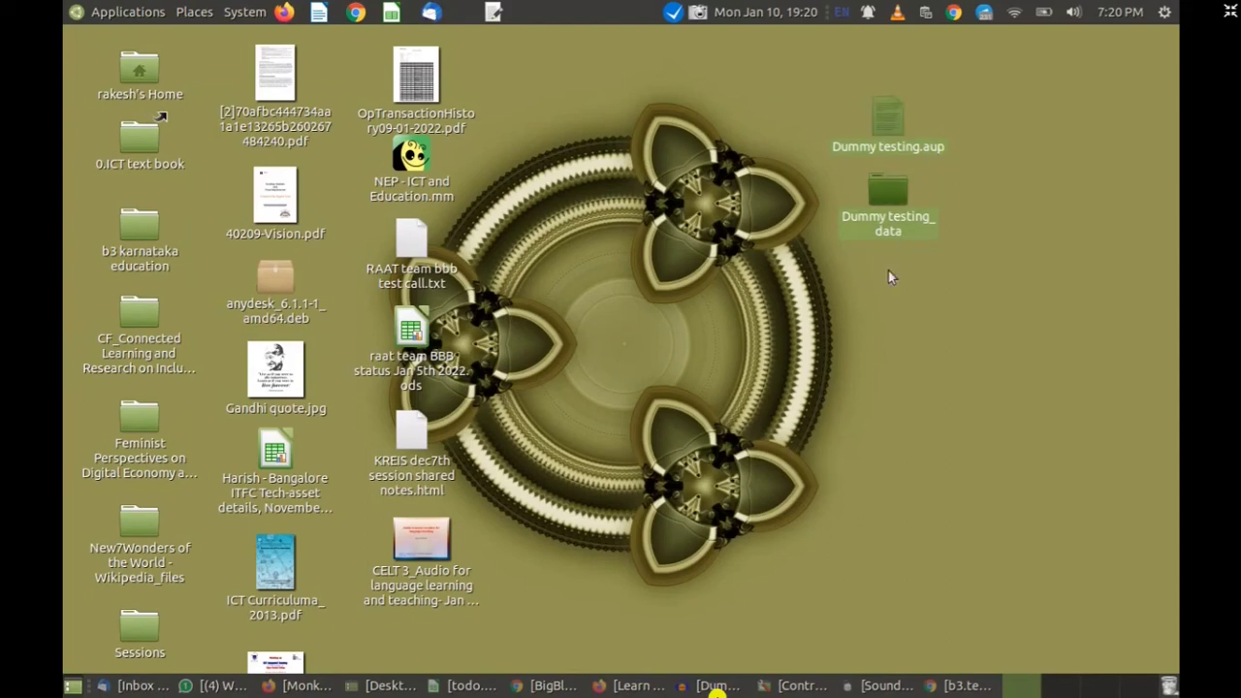
pyautogui.click(883, 316)
# Step: Check the webinar's public chat in Chrome and return to the Dummy testing project in Audacity
pyautogui.moveTo(540, 686)
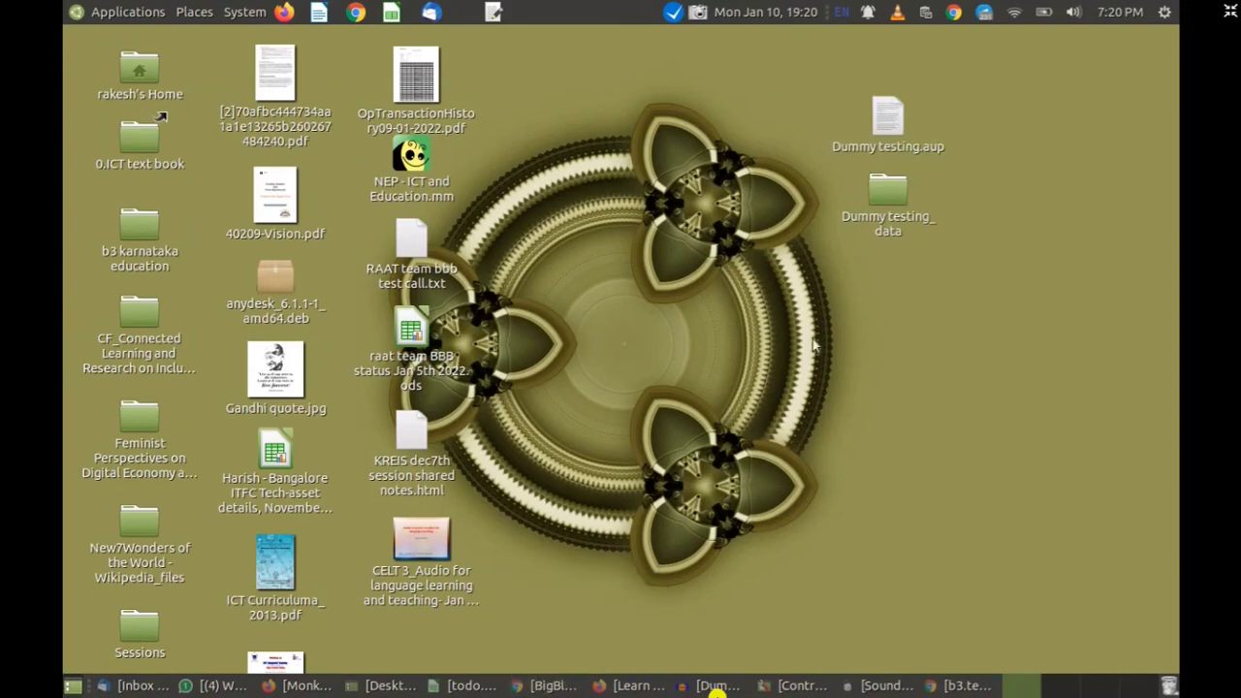
pyautogui.click(541, 685)
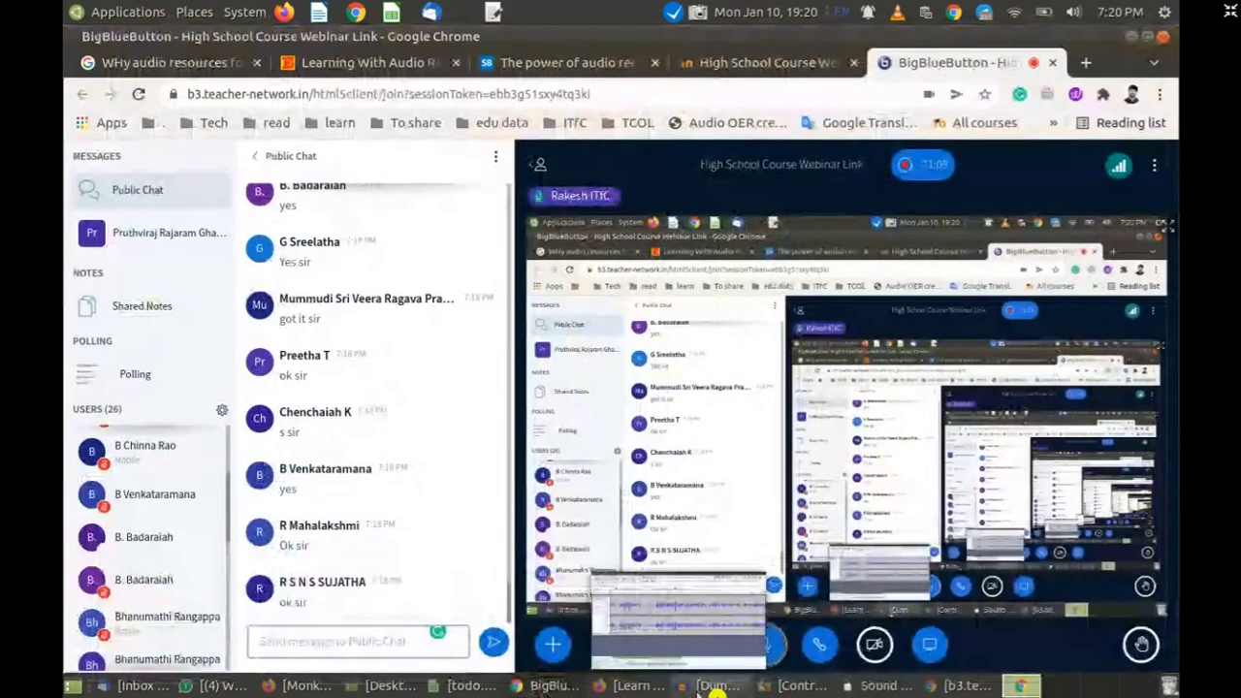
pyautogui.click(711, 685)
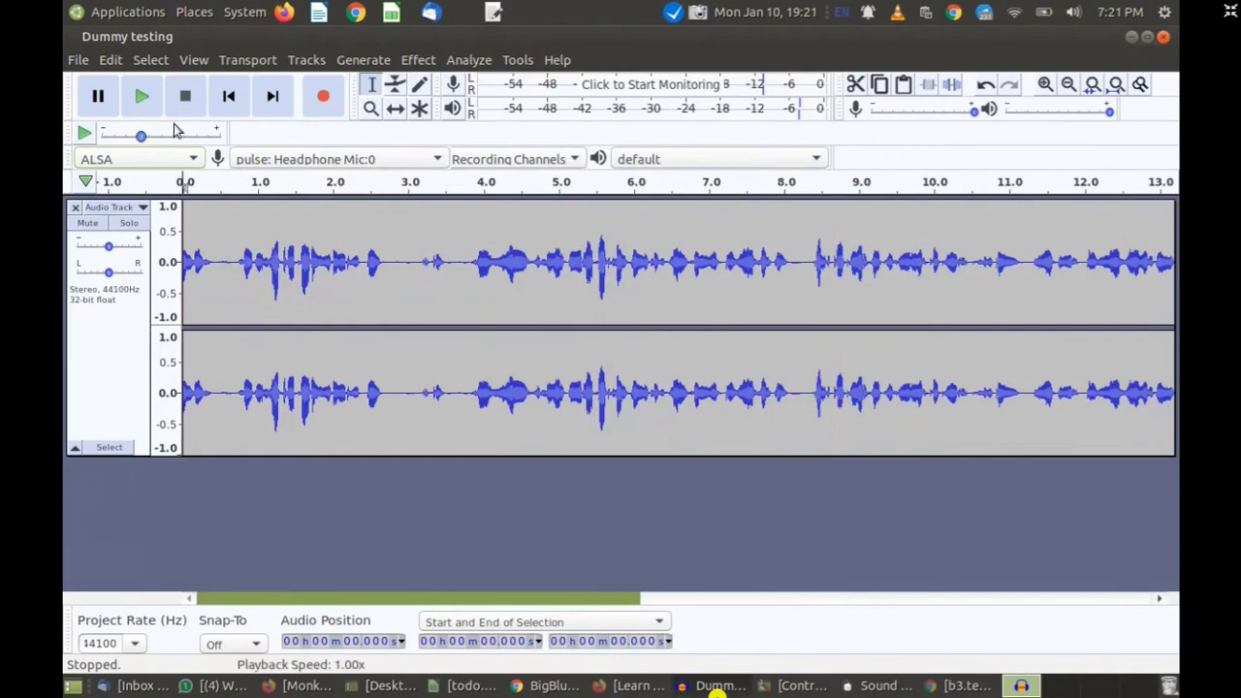
# Step: Export the recording as an MP3 to the Desktop under the name "Dummy testing.mp3", keeping the preset format options
pyautogui.click(80, 63)
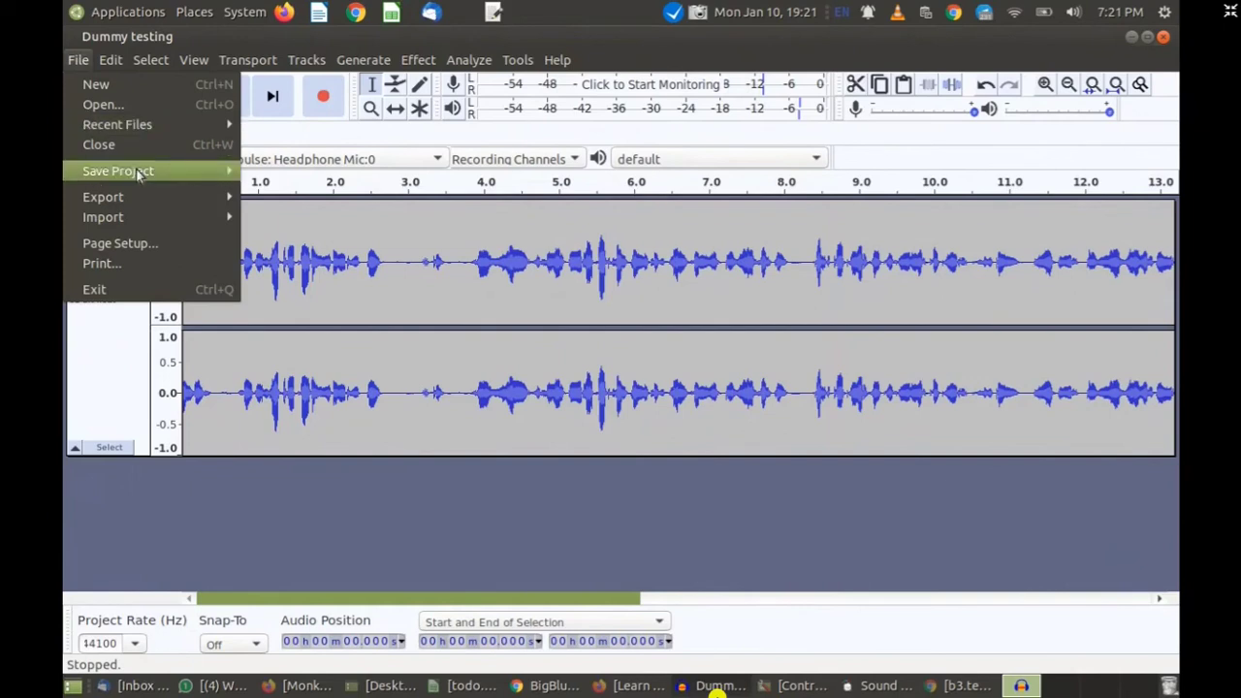
pyautogui.moveTo(137, 199)
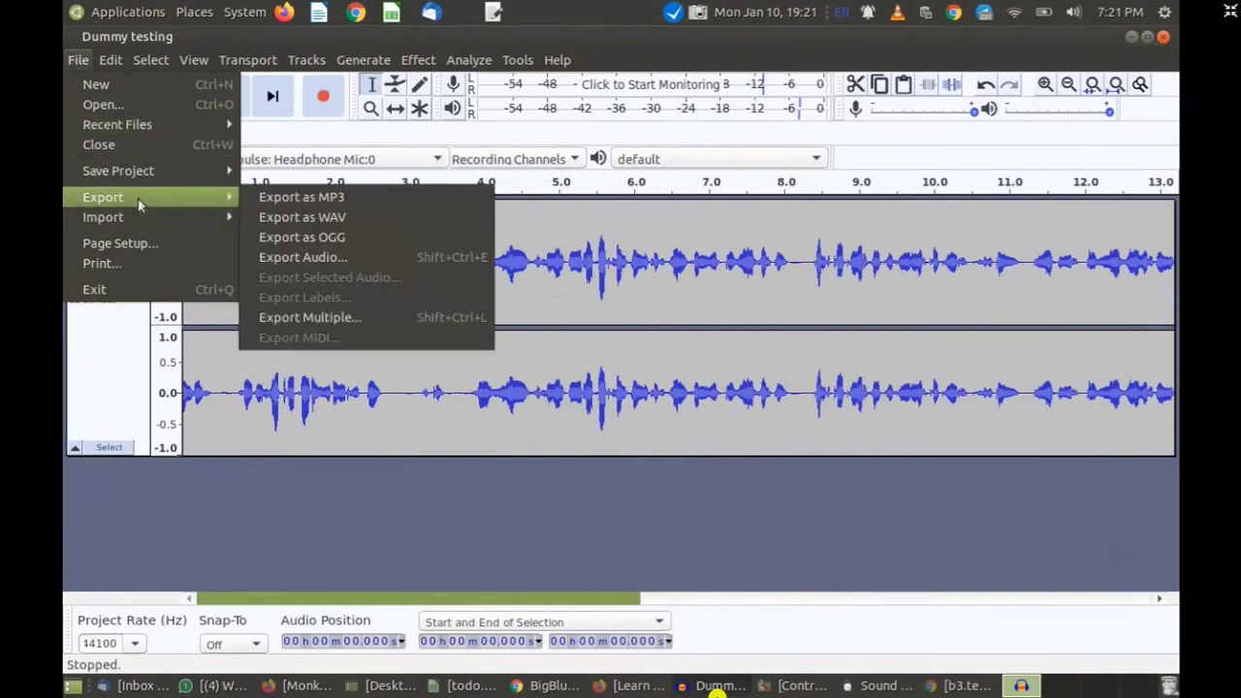
pyautogui.click(366, 198)
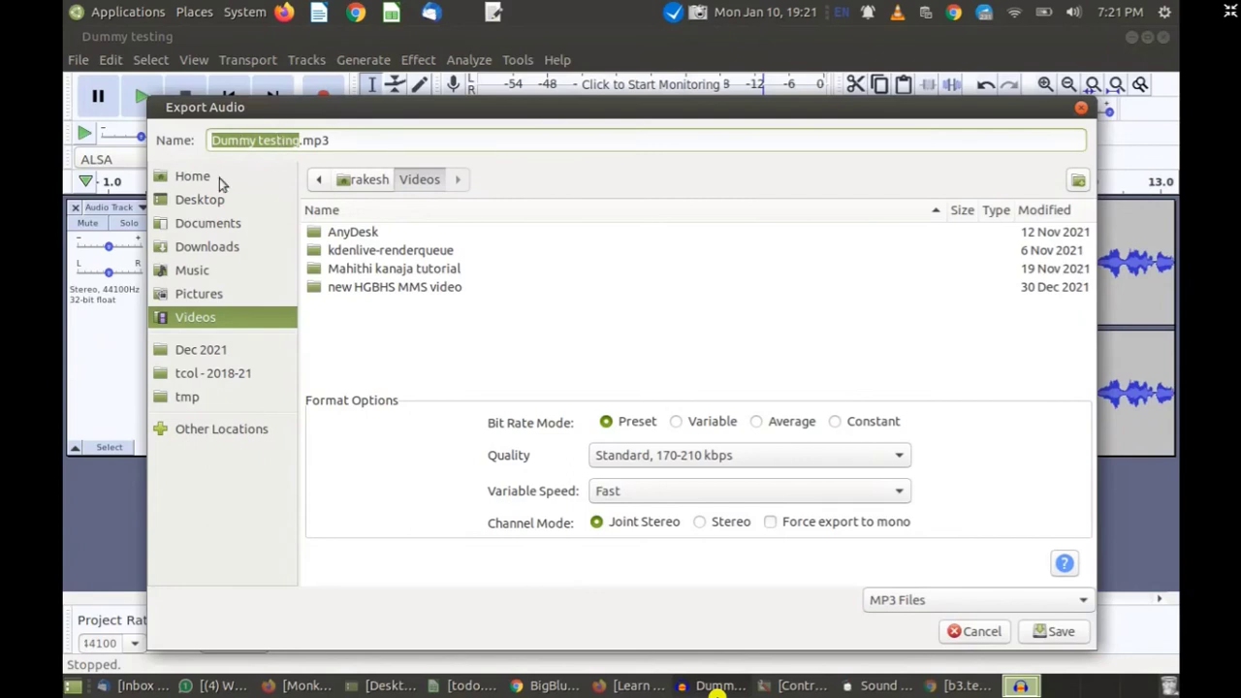
pyautogui.click(204, 202)
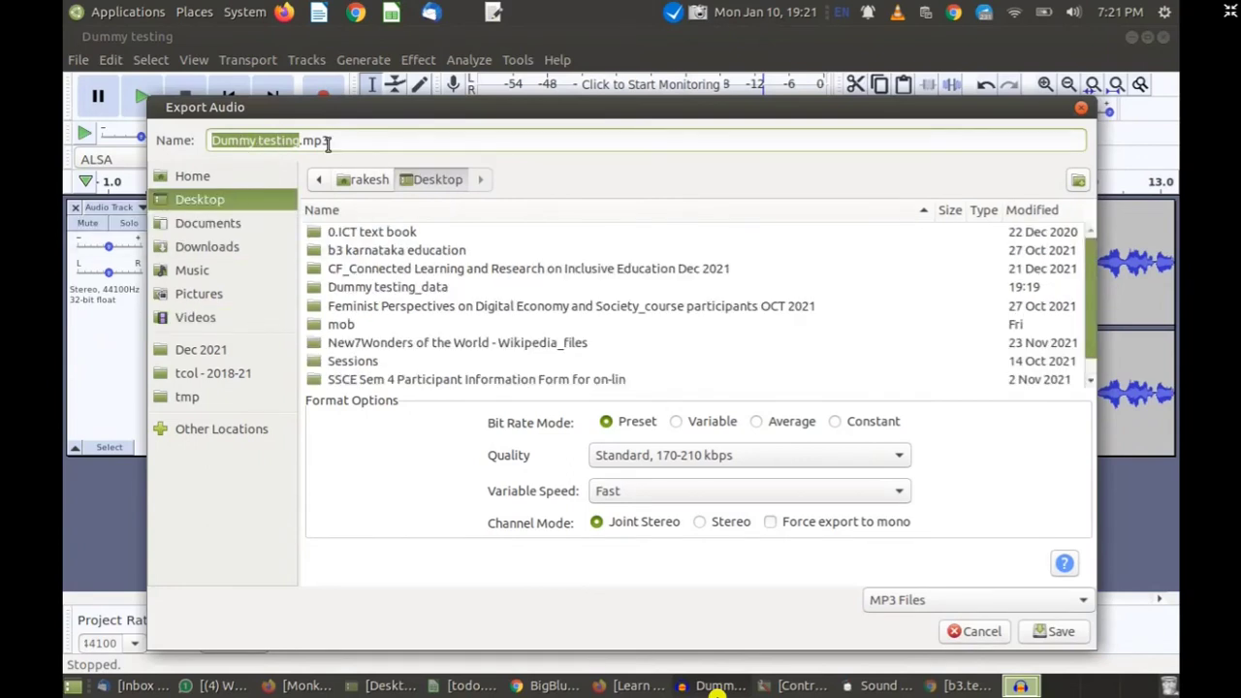
pyautogui.moveTo(304, 141); pyautogui.dragTo(339, 140)
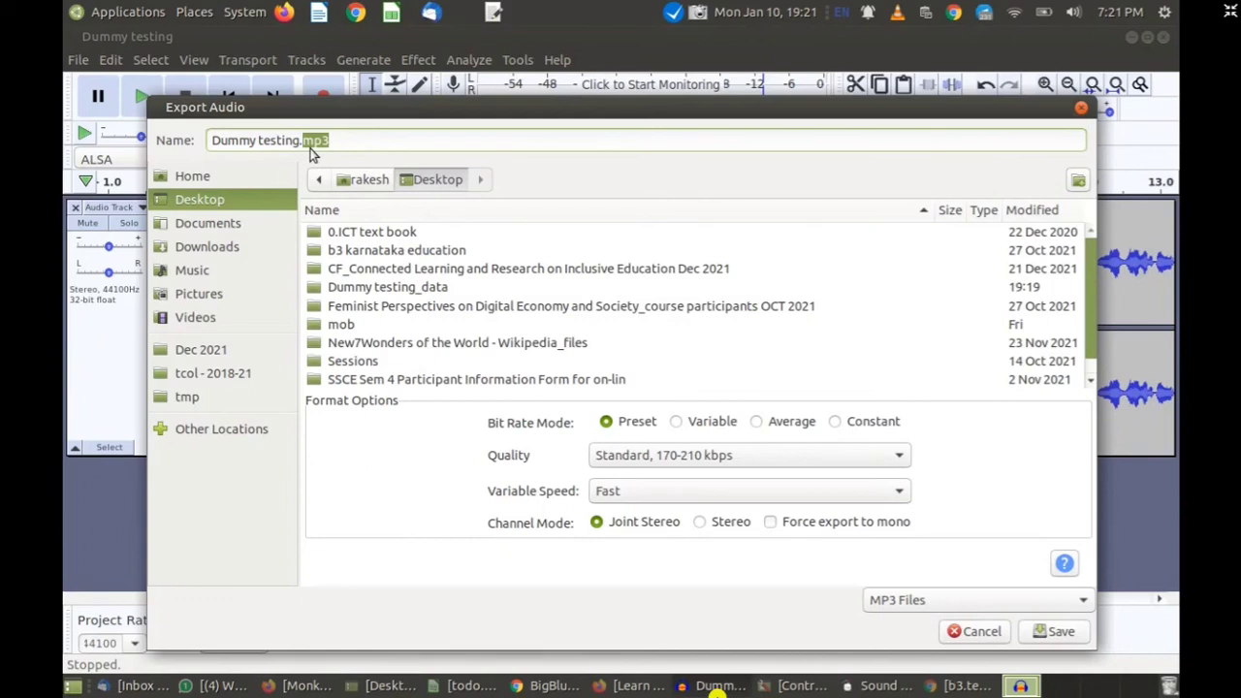
pyautogui.click(1057, 632)
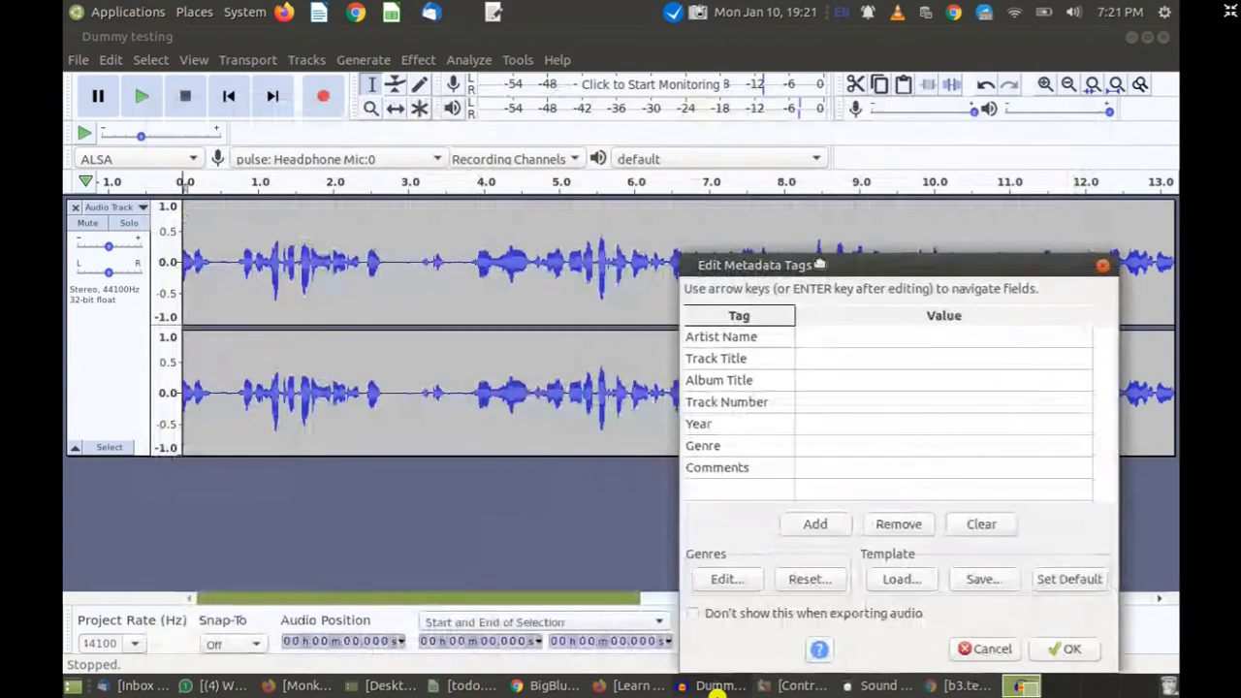
# Step: Review the metadata tag fields from Artist Name to Genre, leave them empty, and accept them to finish the MP3 export
pyautogui.moveTo(818, 262); pyautogui.dragTo(573, 131)
pyautogui.click(582, 210)
pyautogui.click(585, 228)
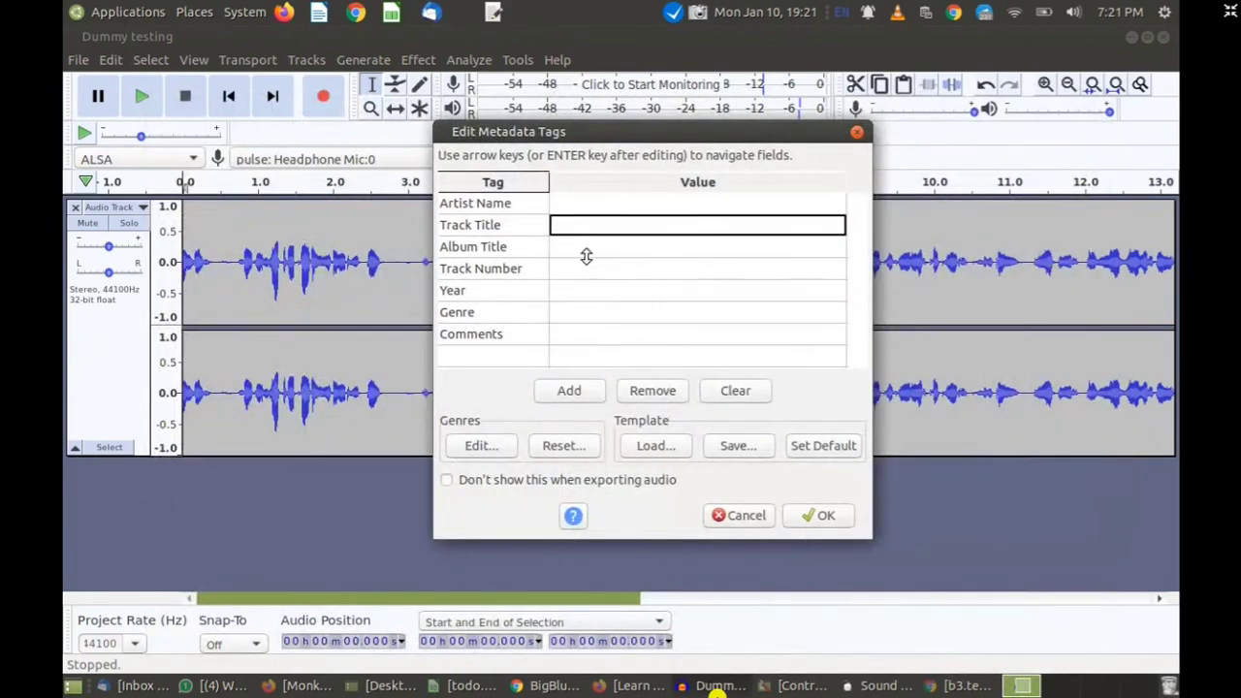
pyautogui.click(586, 272)
pyautogui.click(586, 290)
pyautogui.click(593, 315)
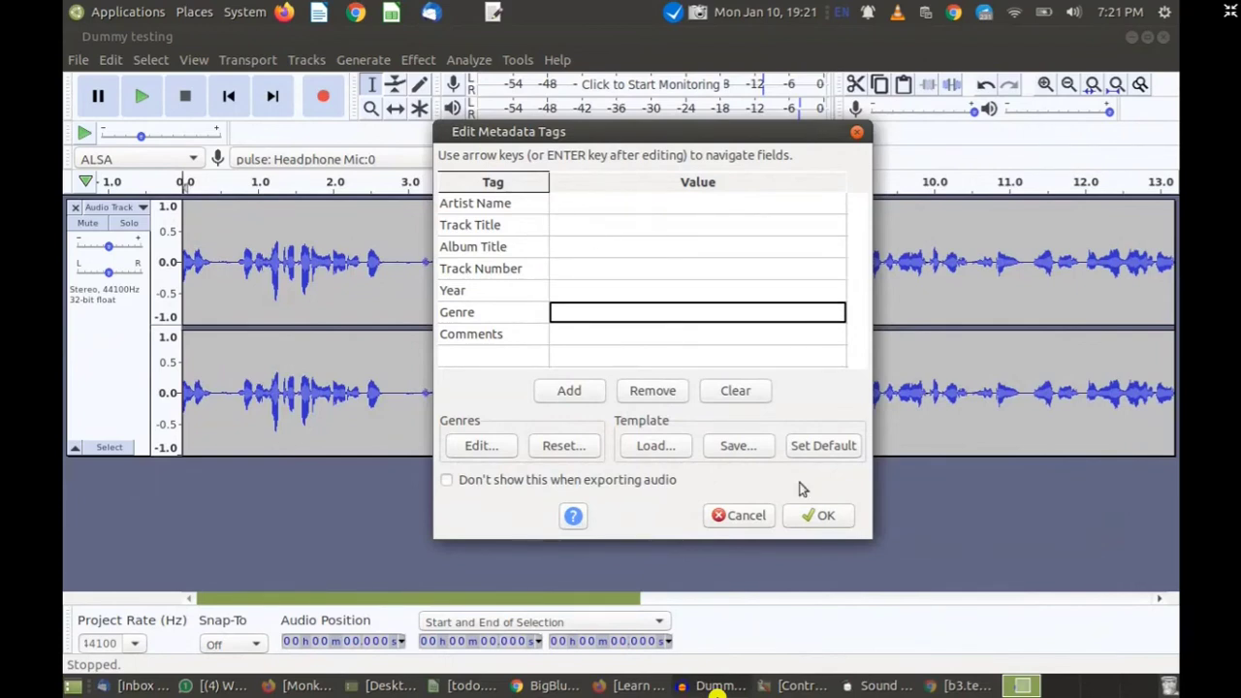
pyautogui.click(812, 515)
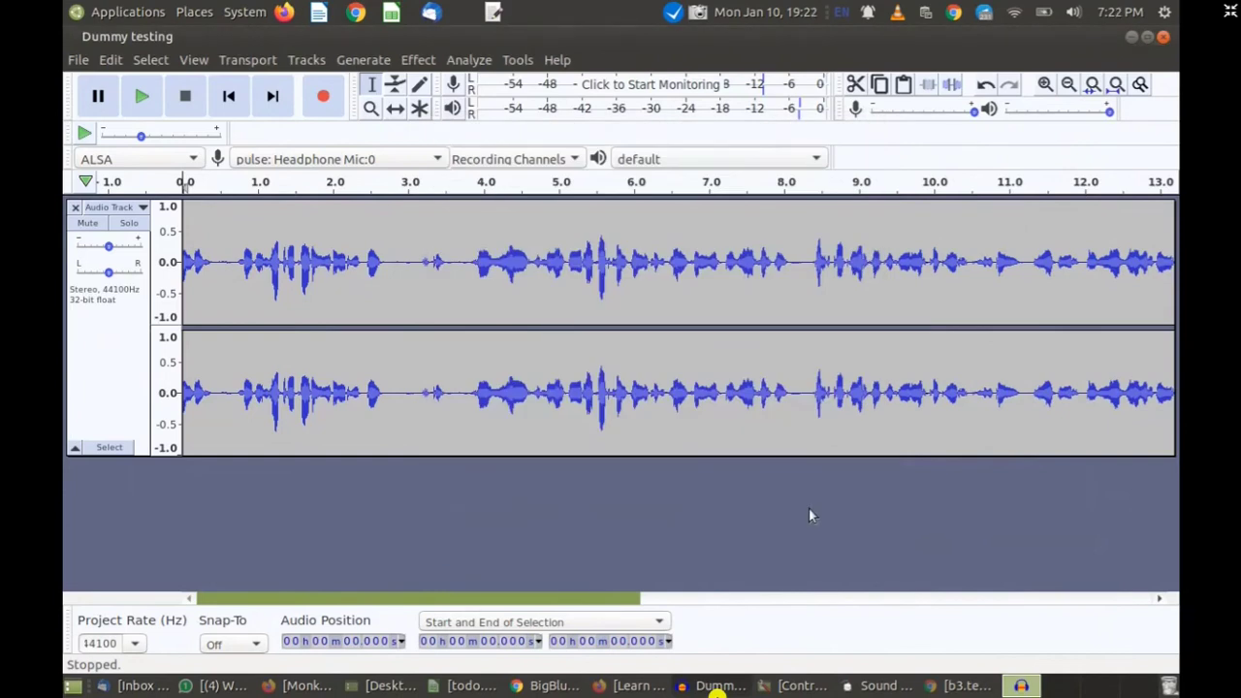
# Step: Show the desktop and move Dummy testing.mp3 below the Dummy testing_data folder
pyautogui.click(74, 686)
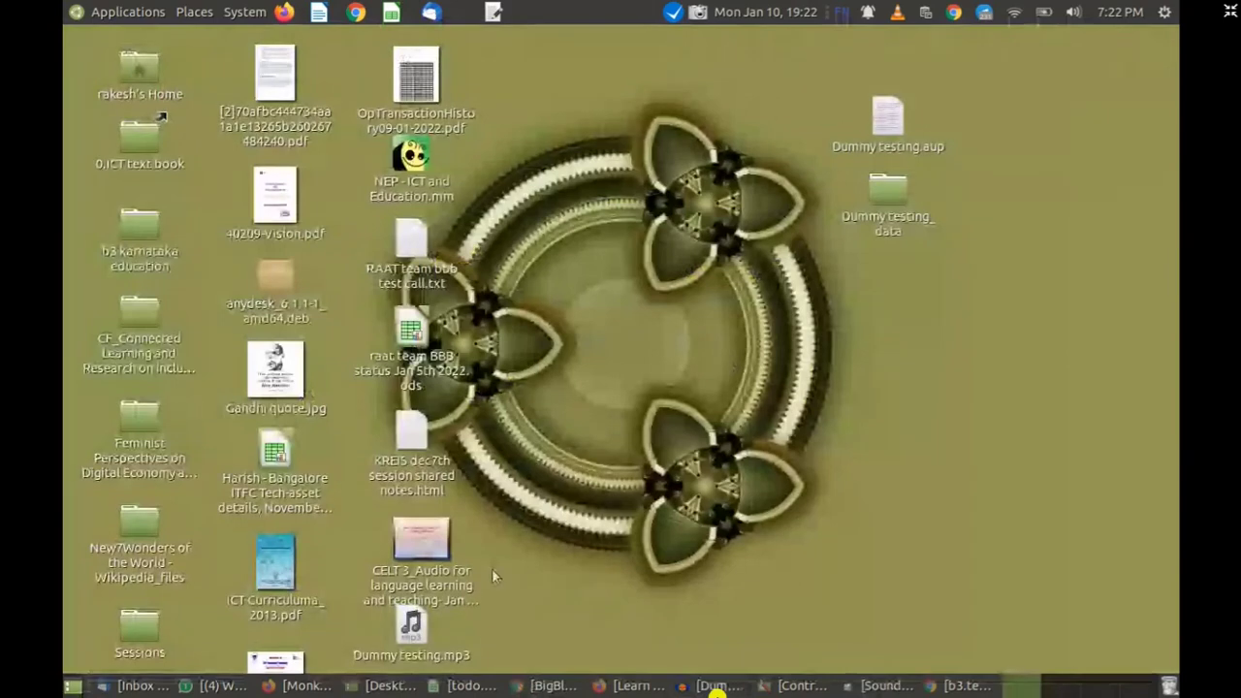
pyautogui.moveTo(412, 635); pyautogui.dragTo(938, 271)
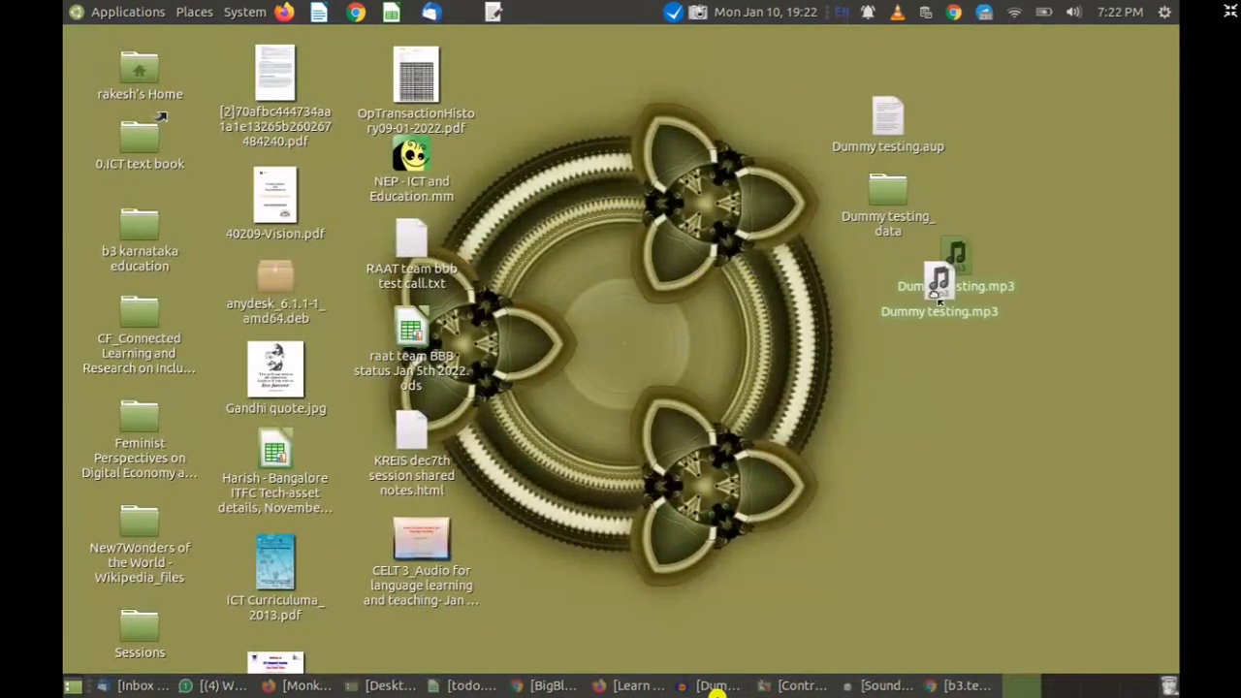
pyautogui.click(824, 389)
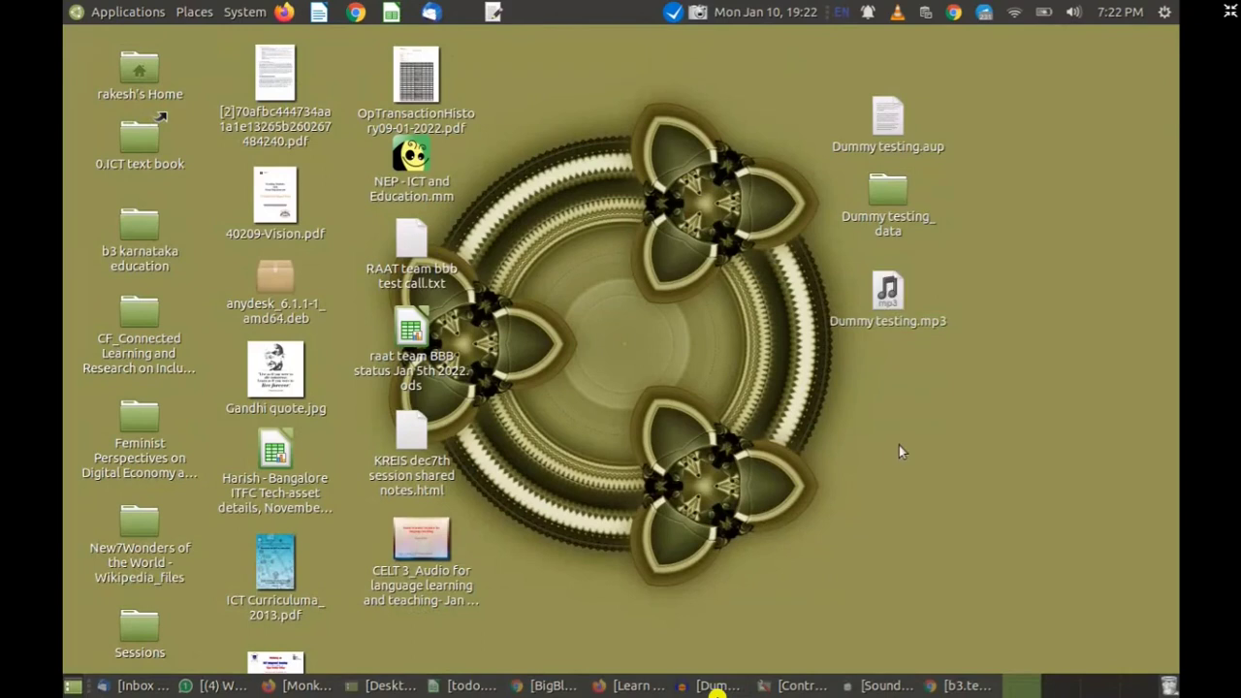
# Step: Compare the exported Dummy testing.mp3 with the project pair, Dummy testing.aup and the Dummy testing_data folder, by selecting them alternately
pyautogui.moveTo(849, 139); pyautogui.dragTo(930, 233)
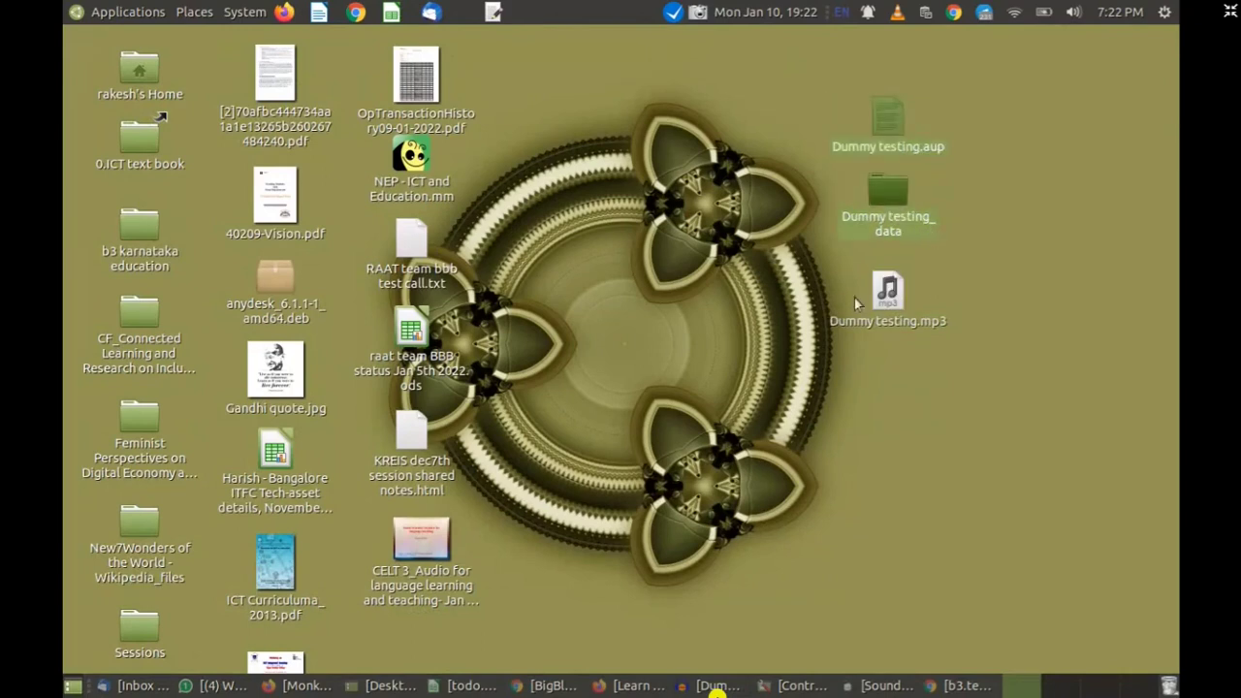
pyautogui.click(890, 299)
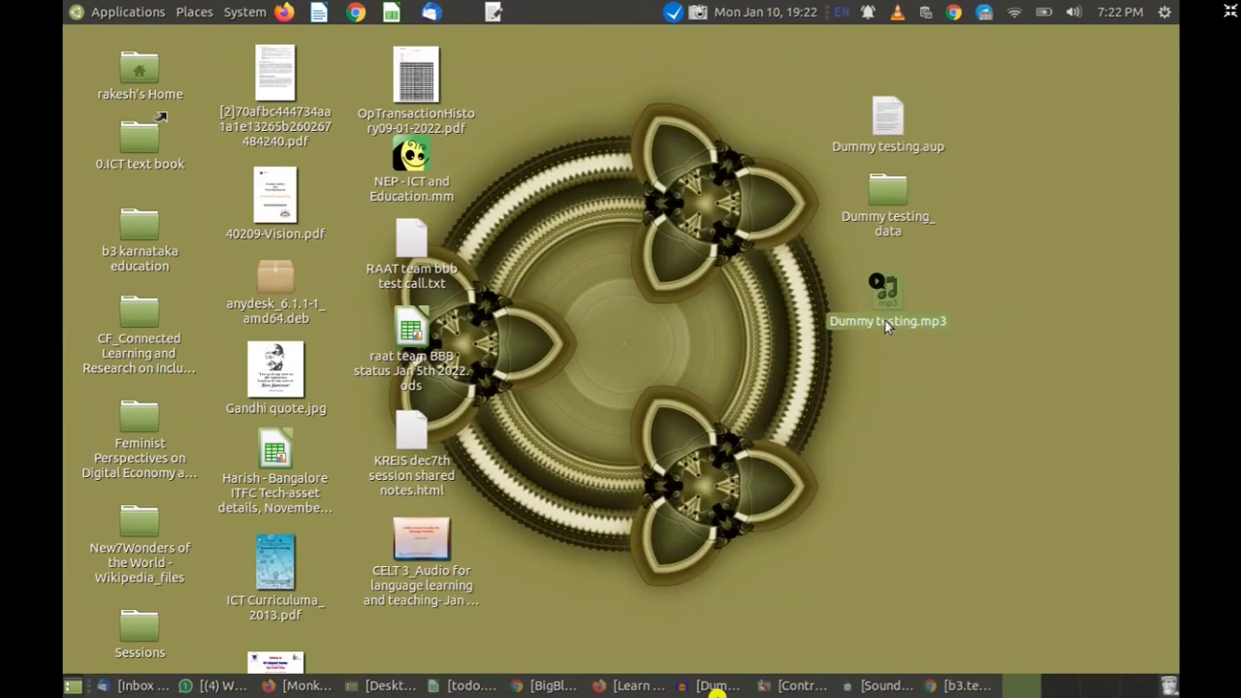
pyautogui.moveTo(836, 93); pyautogui.dragTo(954, 256)
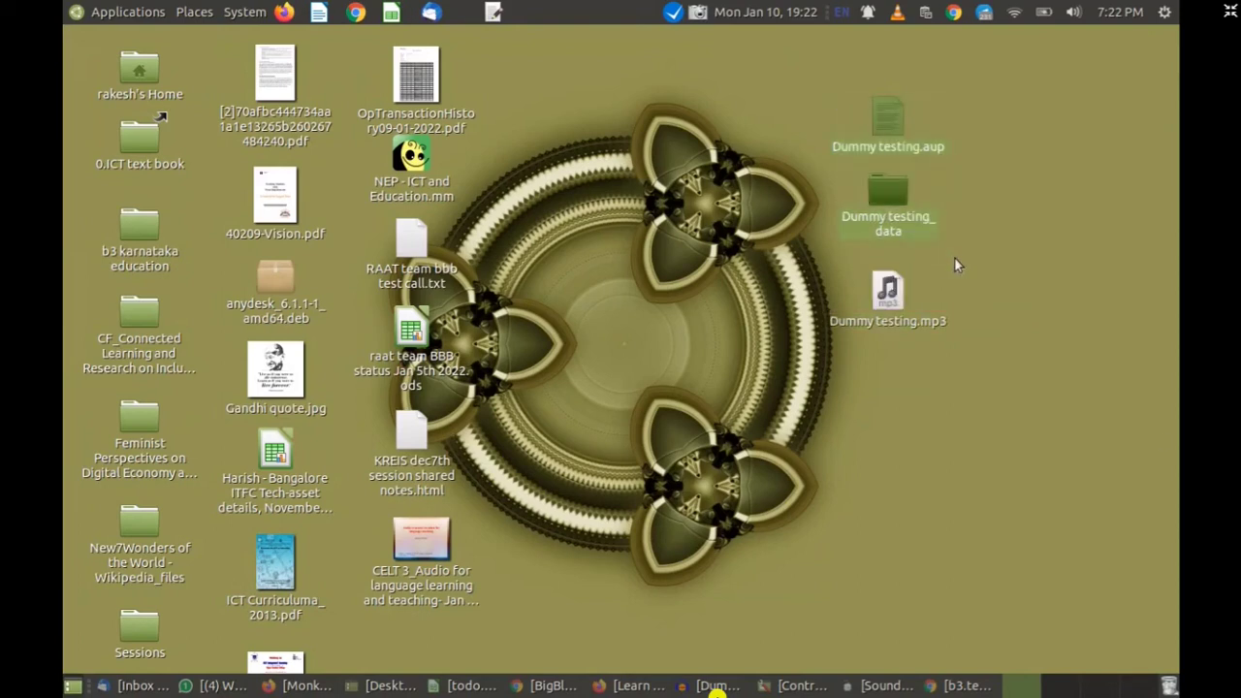
pyautogui.click(902, 221)
# Step: Switch to the BigBlueButton webinar in Chrome and read the participants' replies in the public chat
pyautogui.moveTo(462, 688)
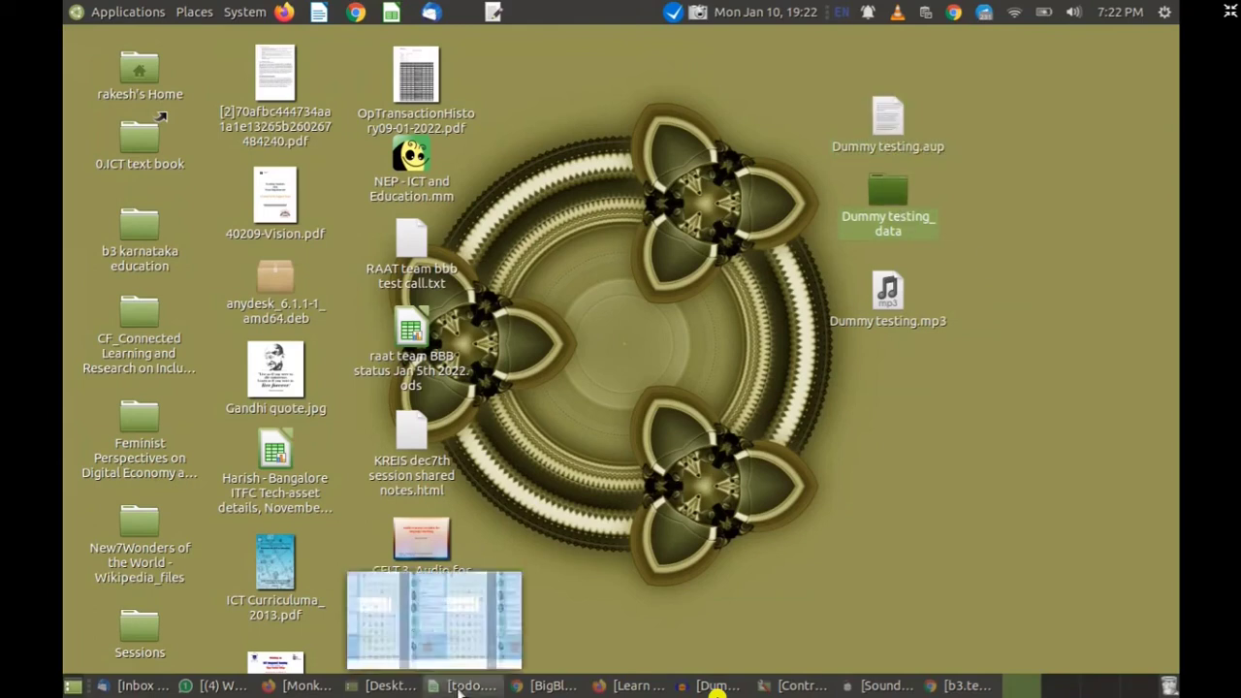
pyautogui.moveTo(543, 690)
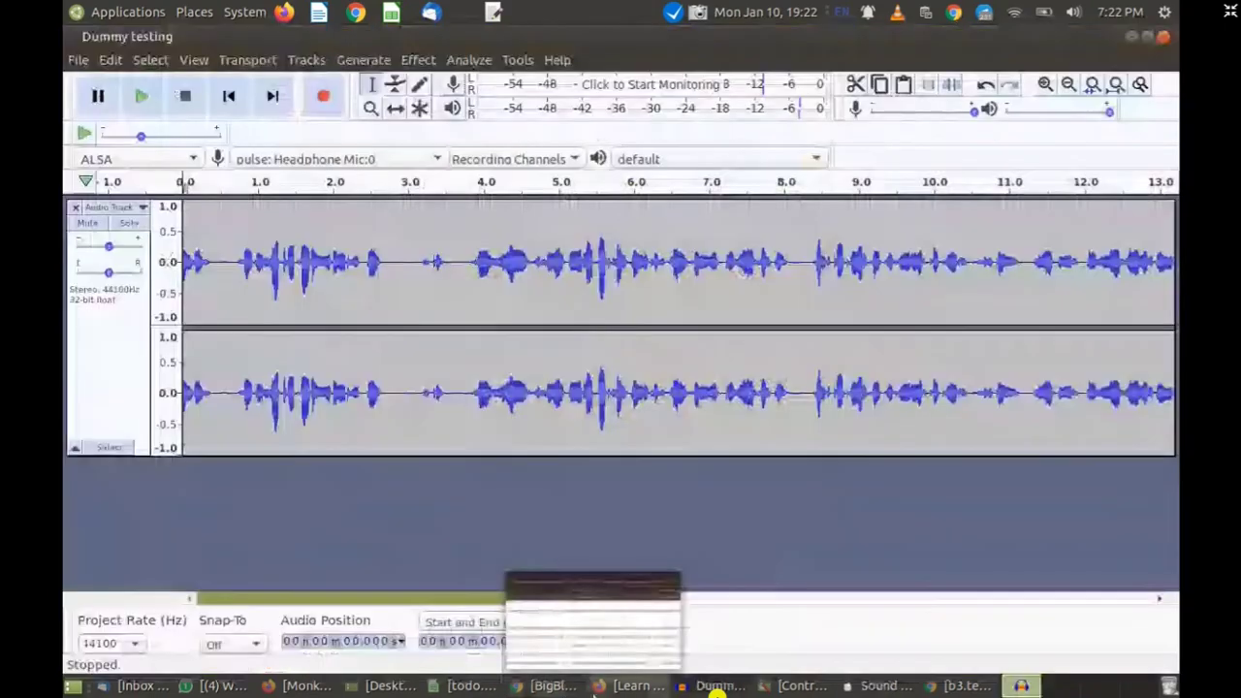
pyautogui.click(543, 688)
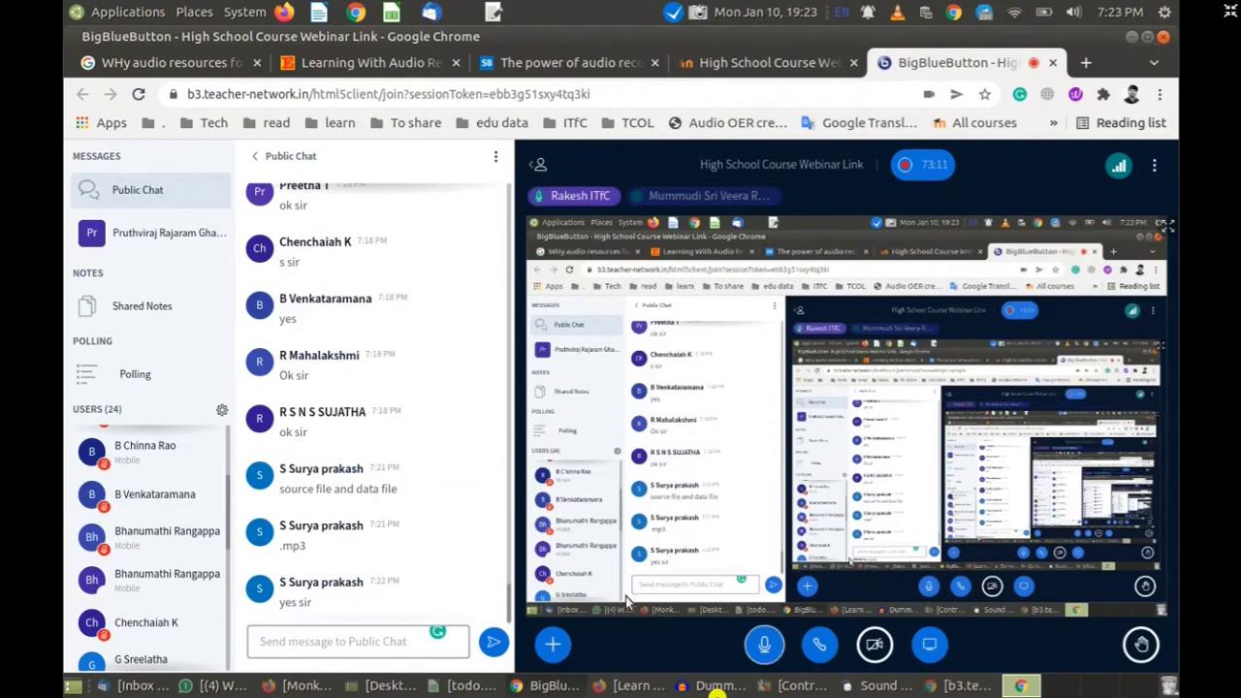
pyautogui.moveTo(718, 684)
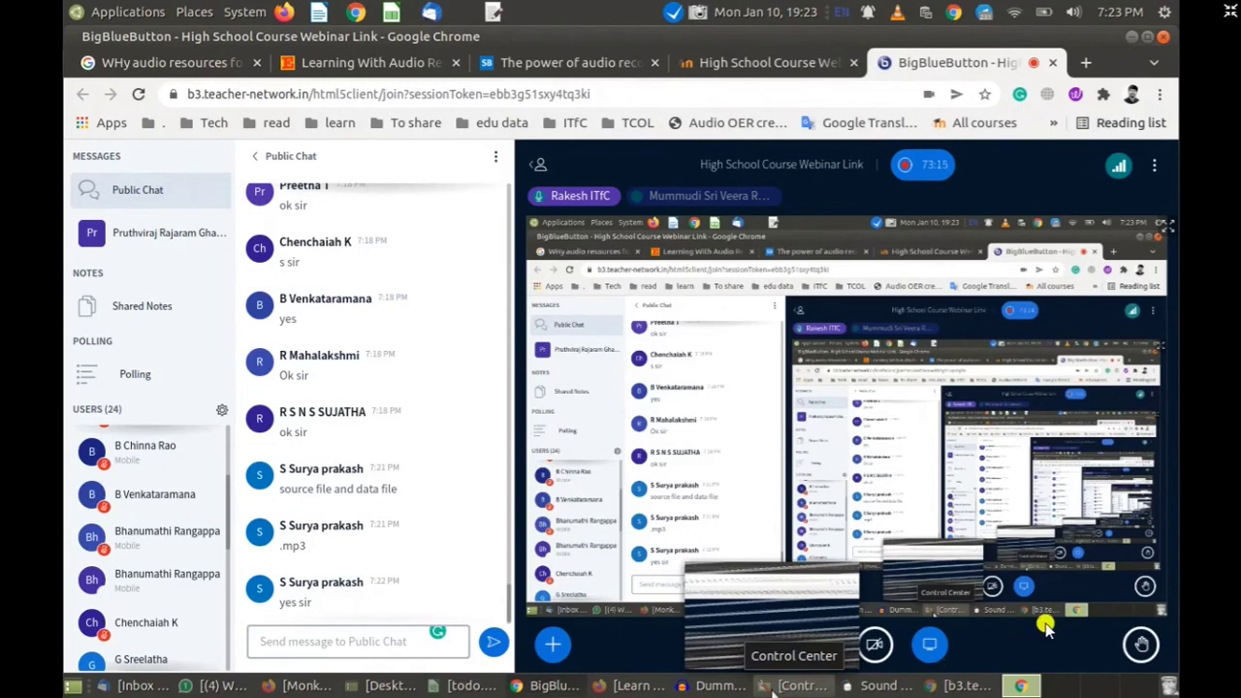
# Step: Leave the full-screen view of the shared webinar screen to pause the screen recorder, and restore the full-screen view
pyautogui.click(1231, 11)
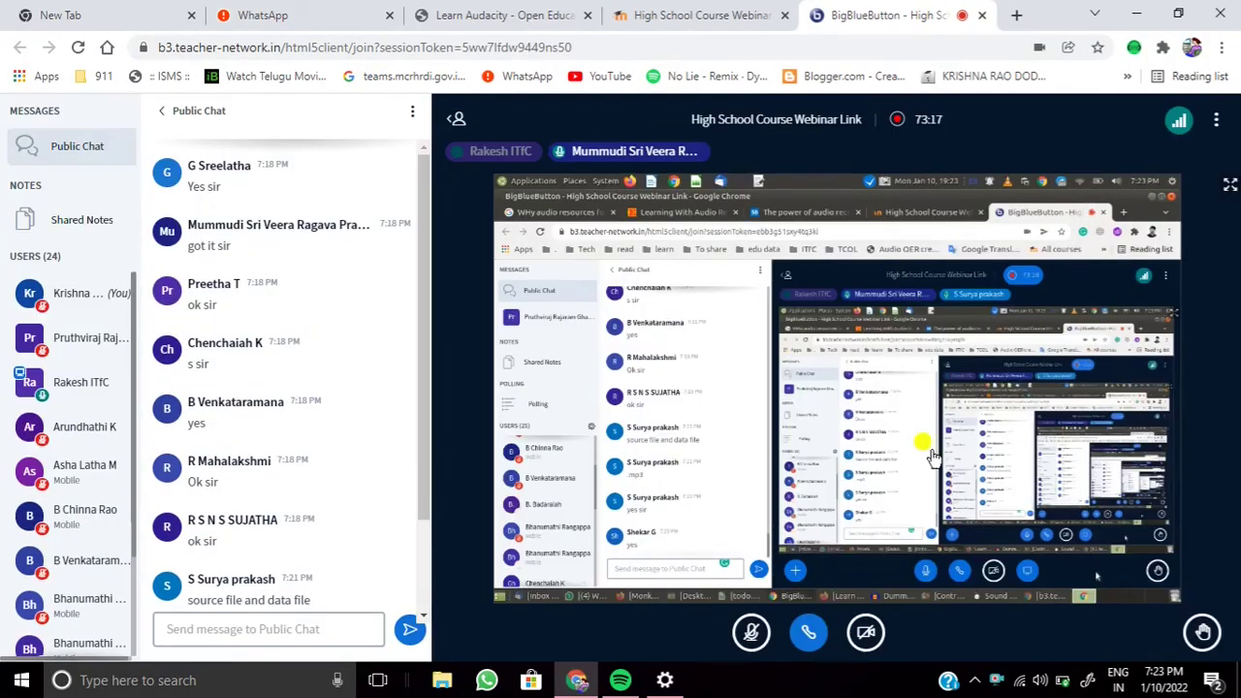
pyautogui.click(974, 680)
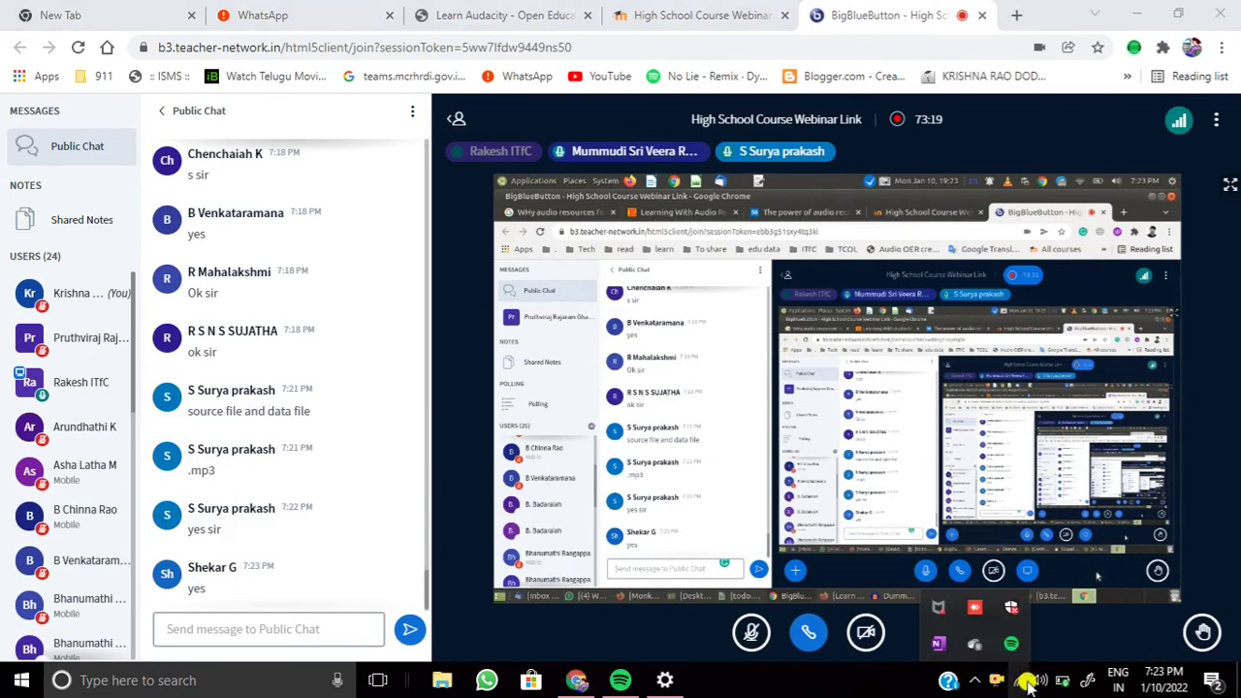
pyautogui.rightClick(1004, 683)
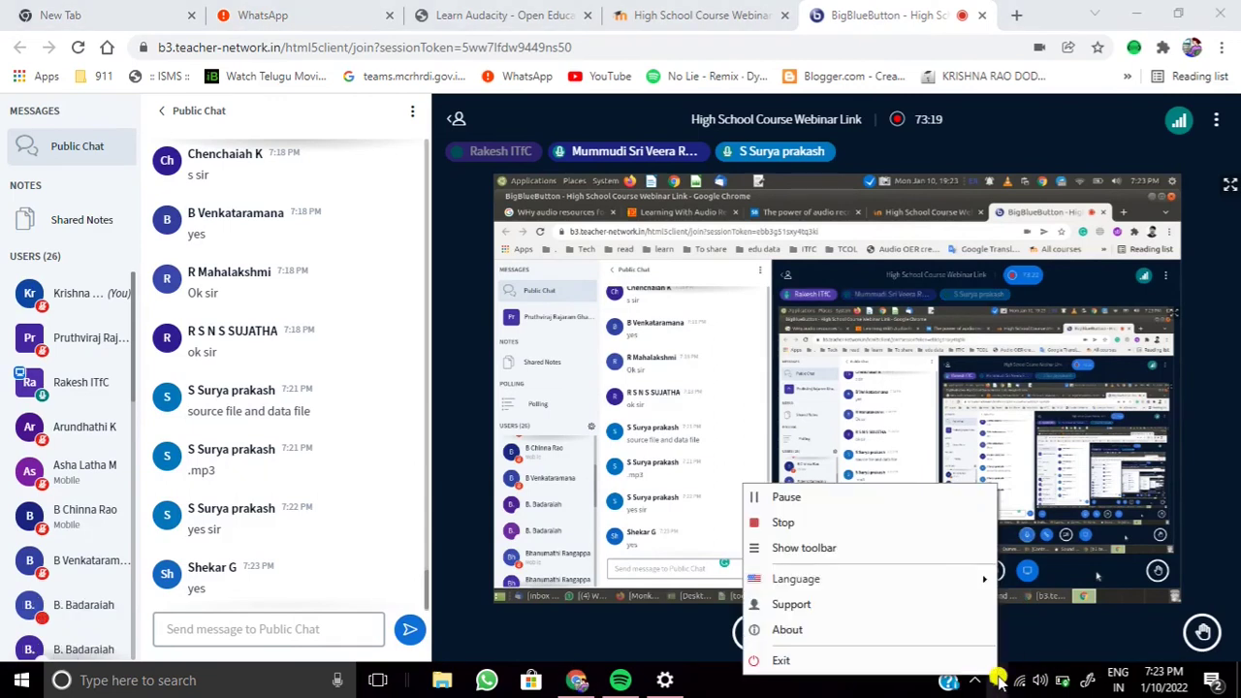
pyautogui.click(781, 497)
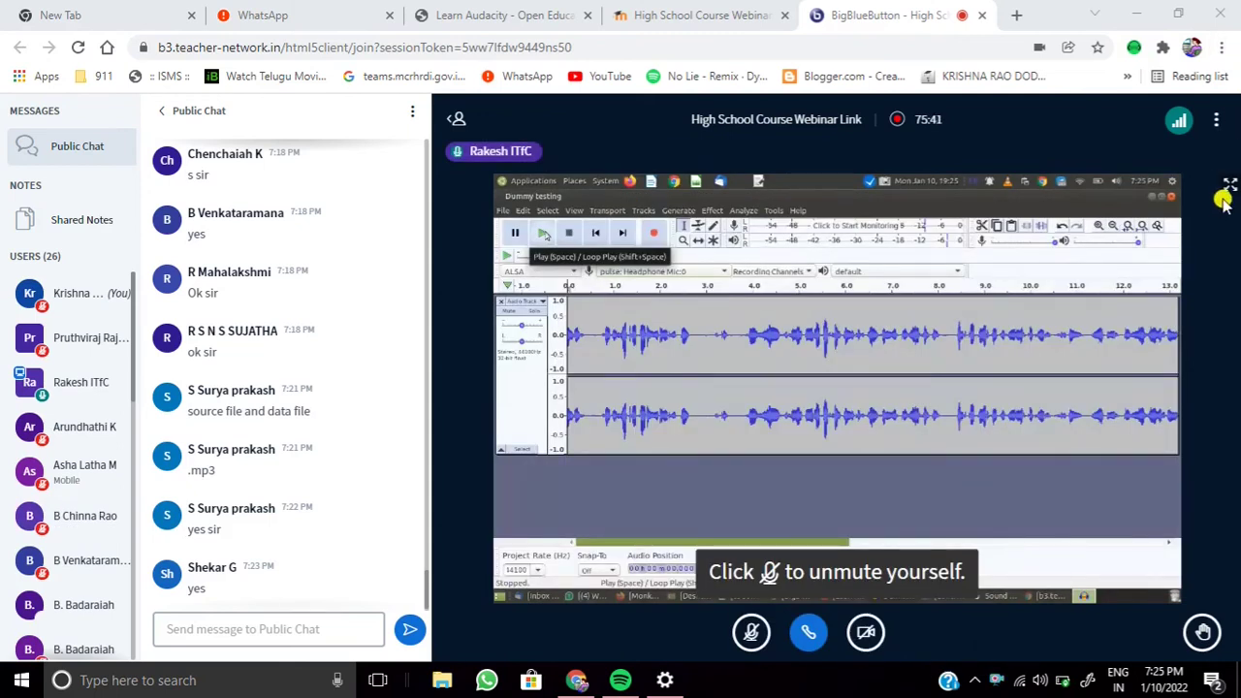
pyautogui.click(1228, 185)
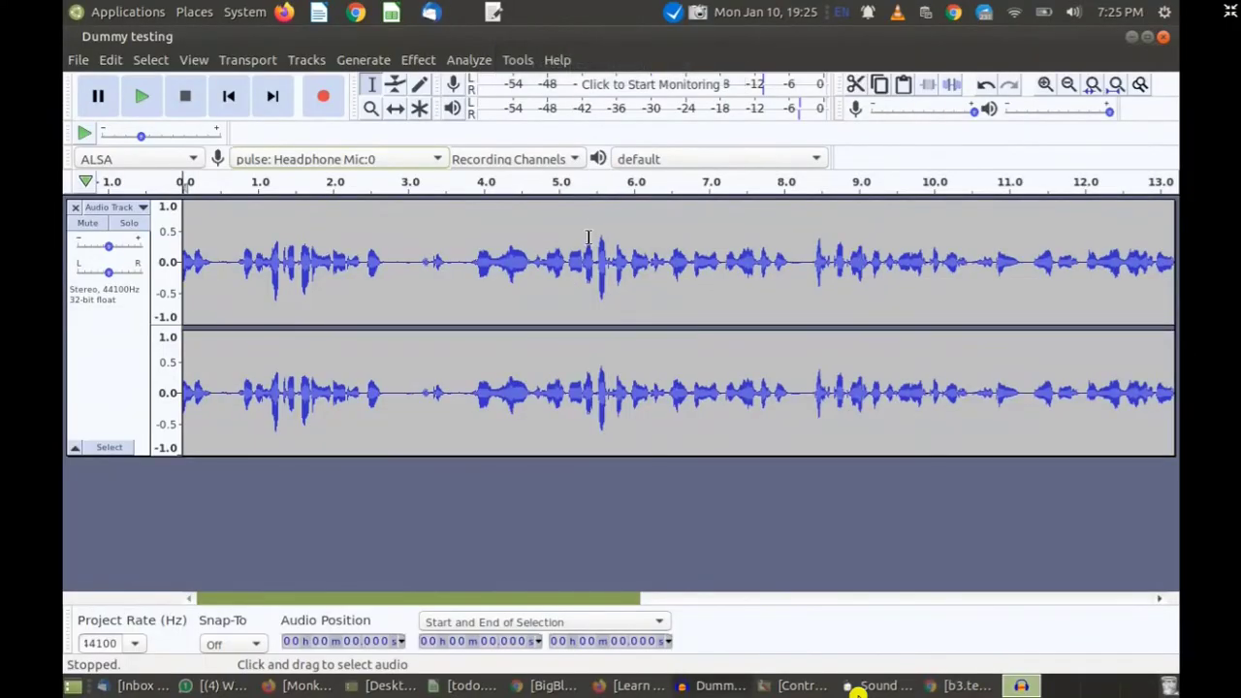
# Step: Close the Sound Preferences window and show the desktop with the saved Dummy testing files
pyautogui.hotkey('alt', 'Tab')
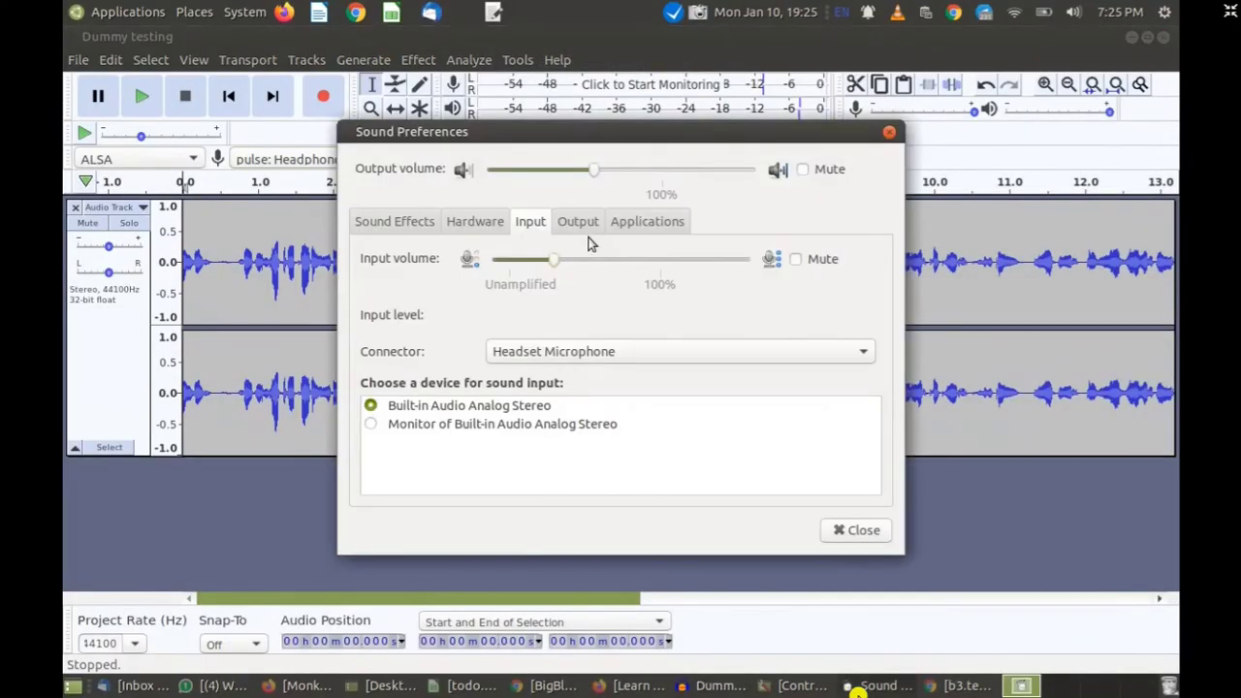
pyautogui.click(889, 131)
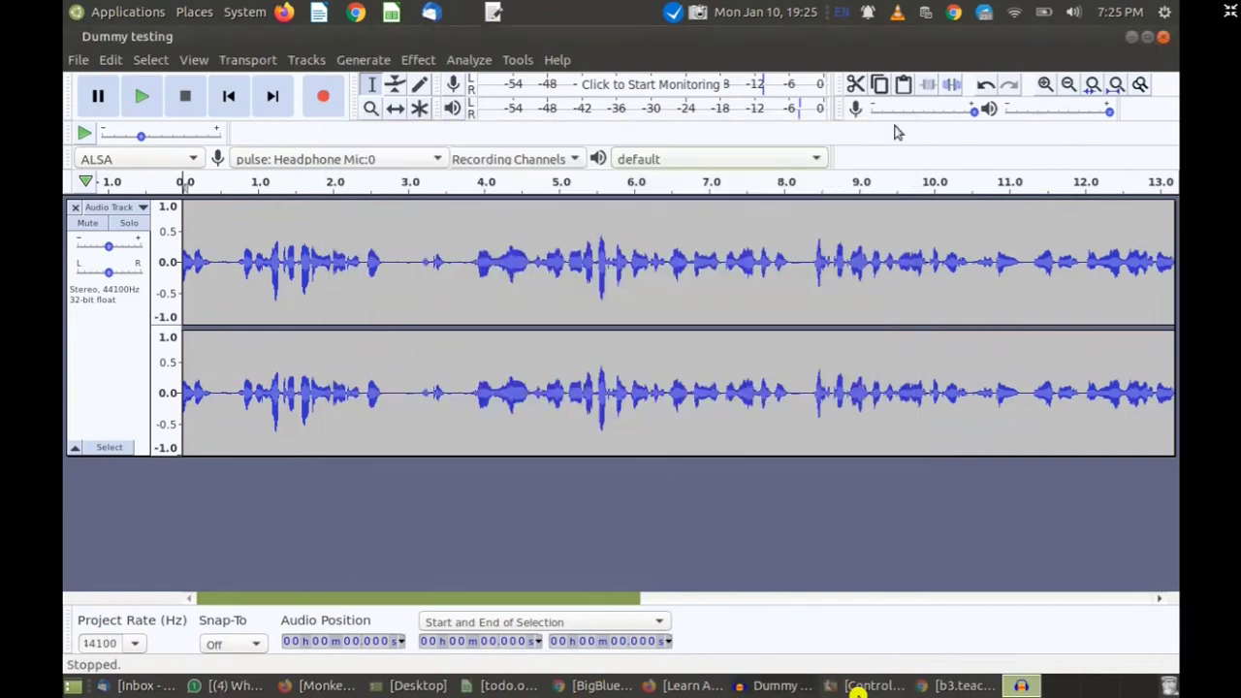
pyautogui.moveTo(243, 691)
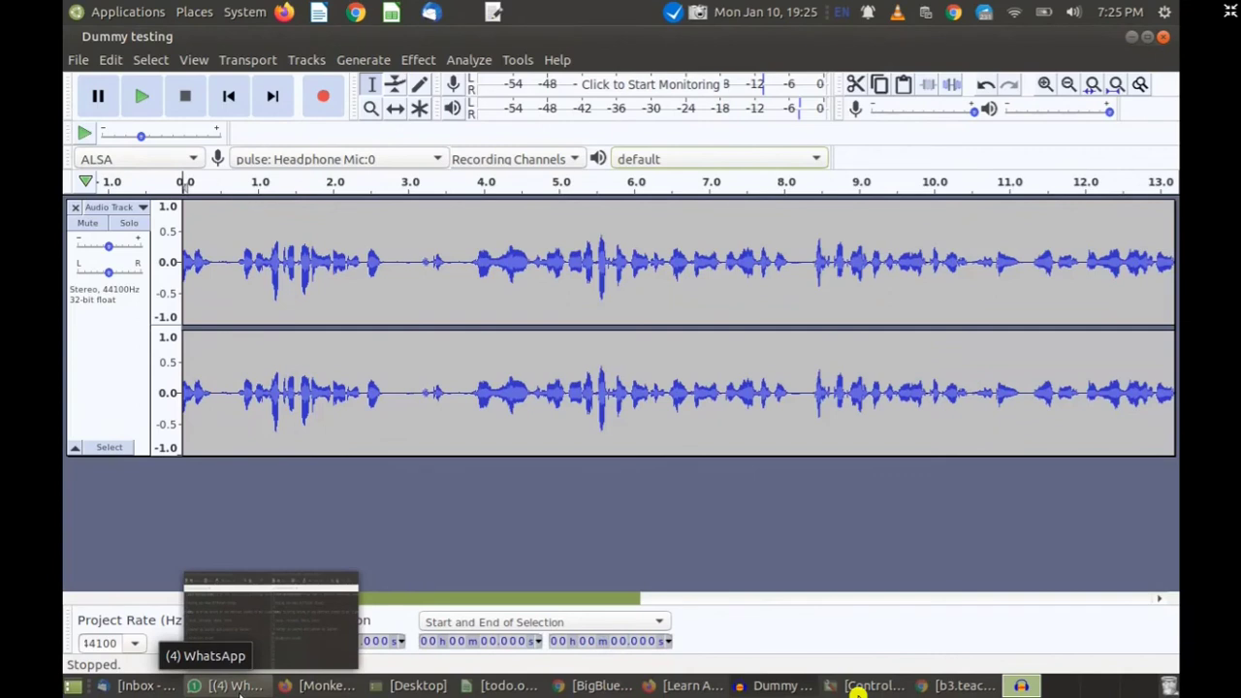
pyautogui.click(73, 687)
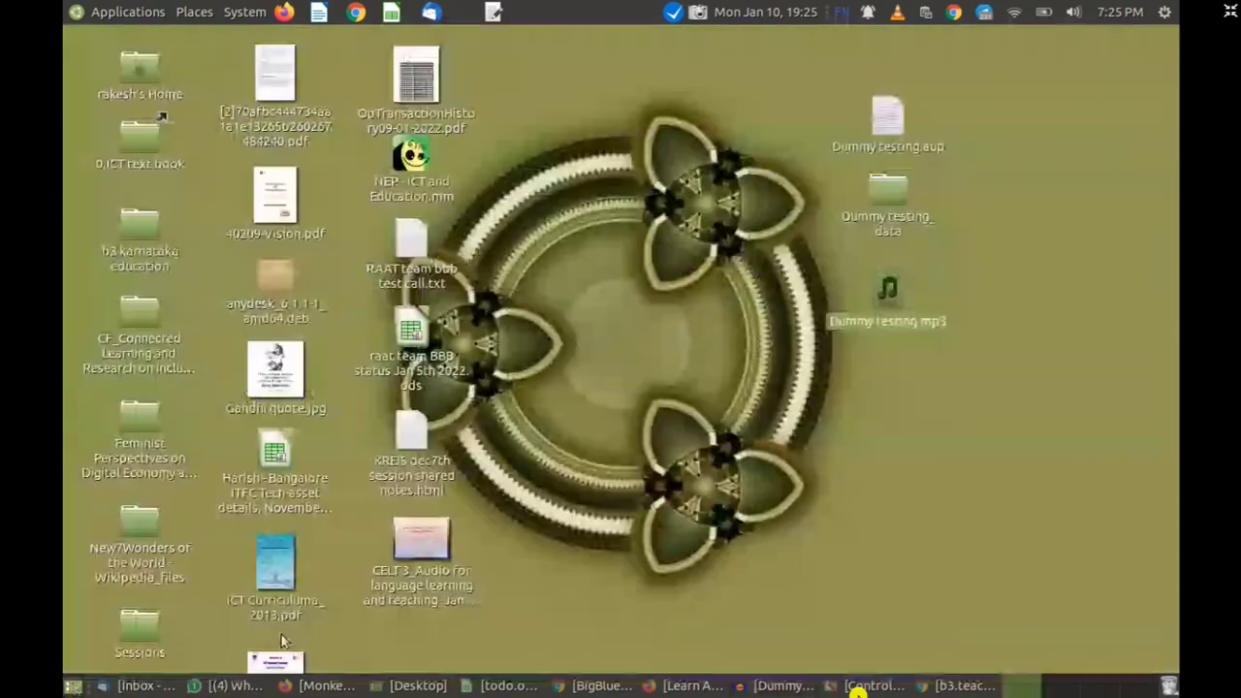
# Step: Examine the applications offered for opening Dummy testing.aup from the desktop
pyautogui.click(888, 129)
pyautogui.rightClick(887, 129)
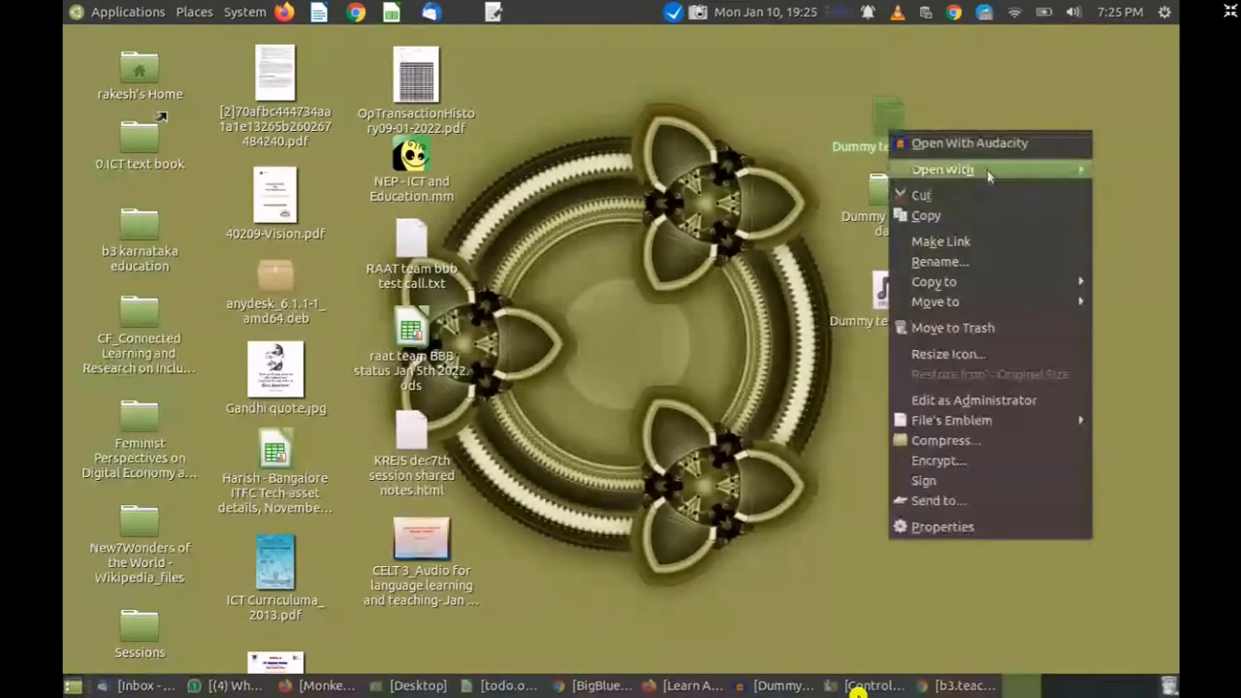
pyautogui.moveTo(987, 173)
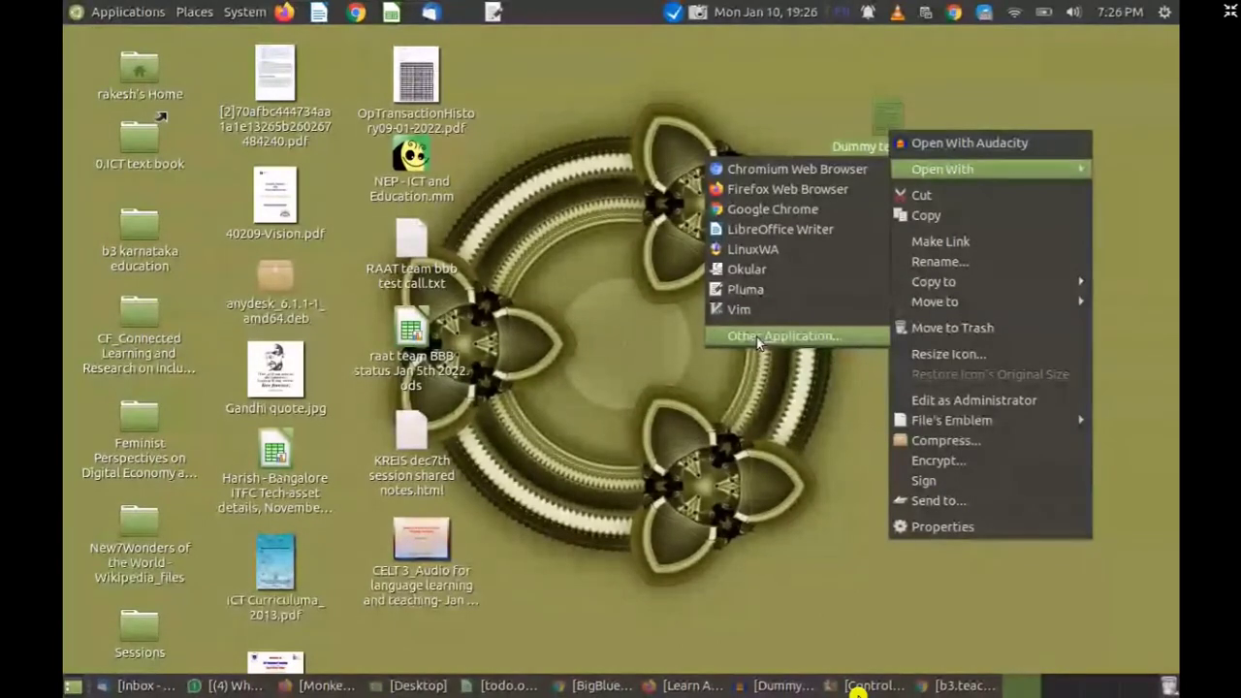
pyautogui.click(761, 392)
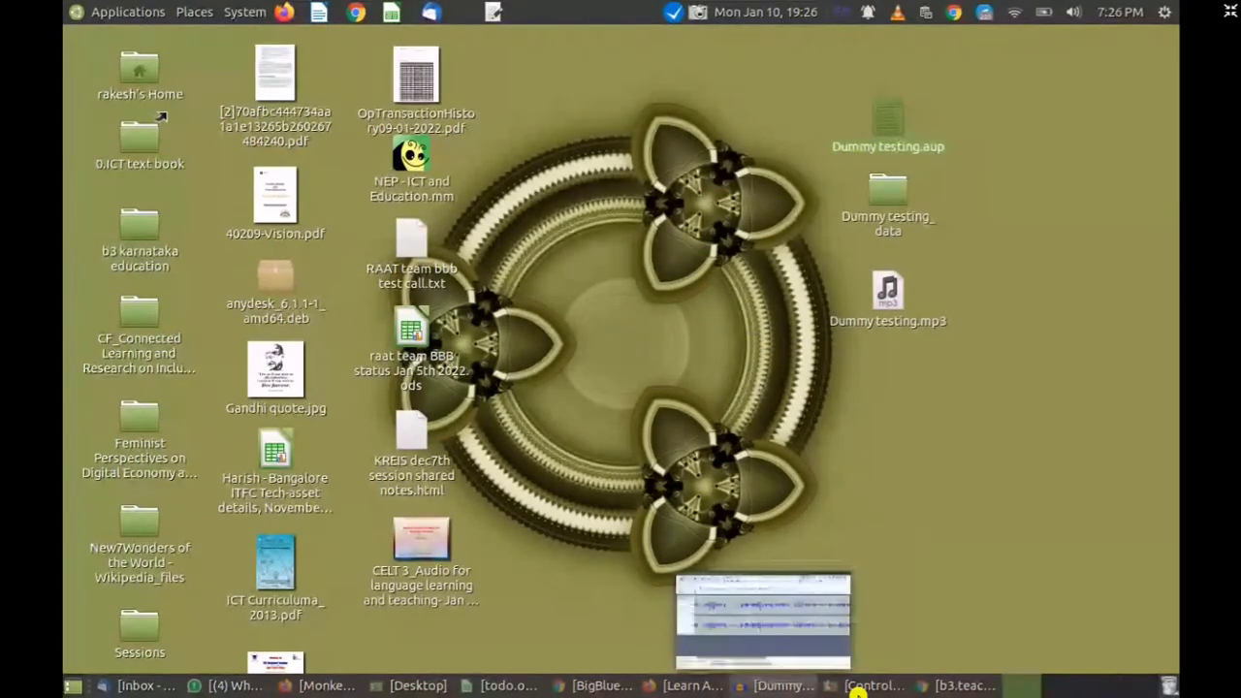
# Step: Switch to the Dummy testing project in Audacity and check the webinar's public chat before returning to the project
pyautogui.click(780, 685)
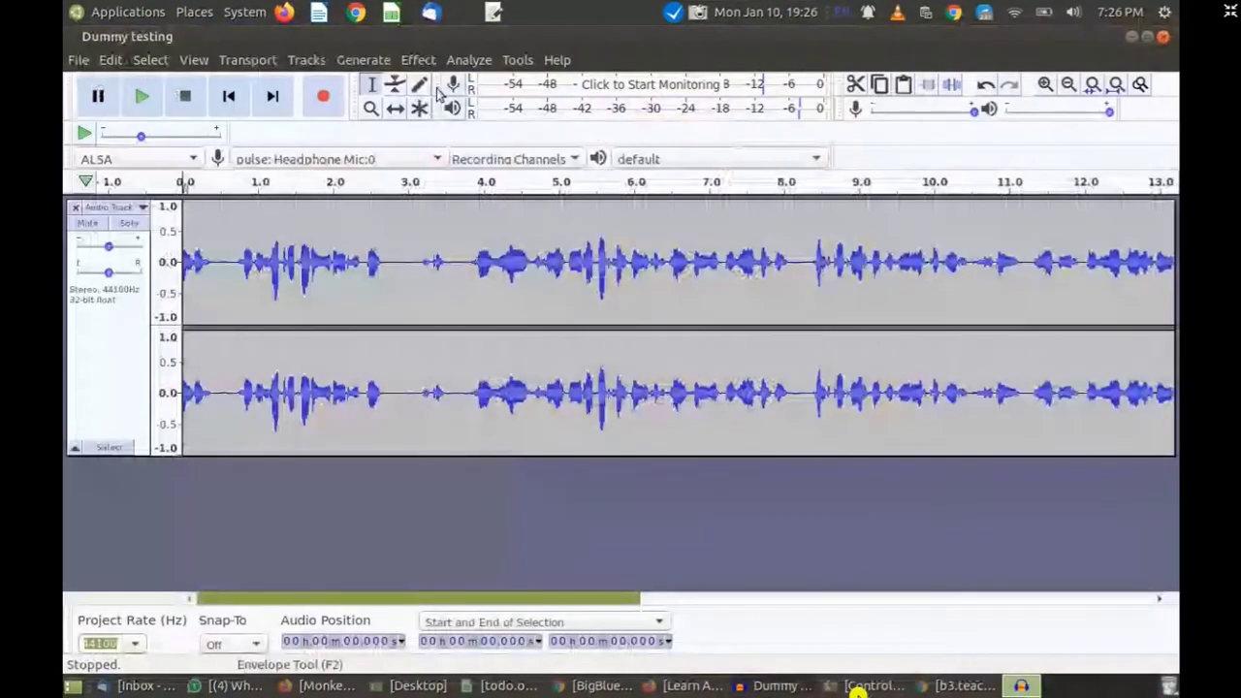
pyautogui.click(582, 683)
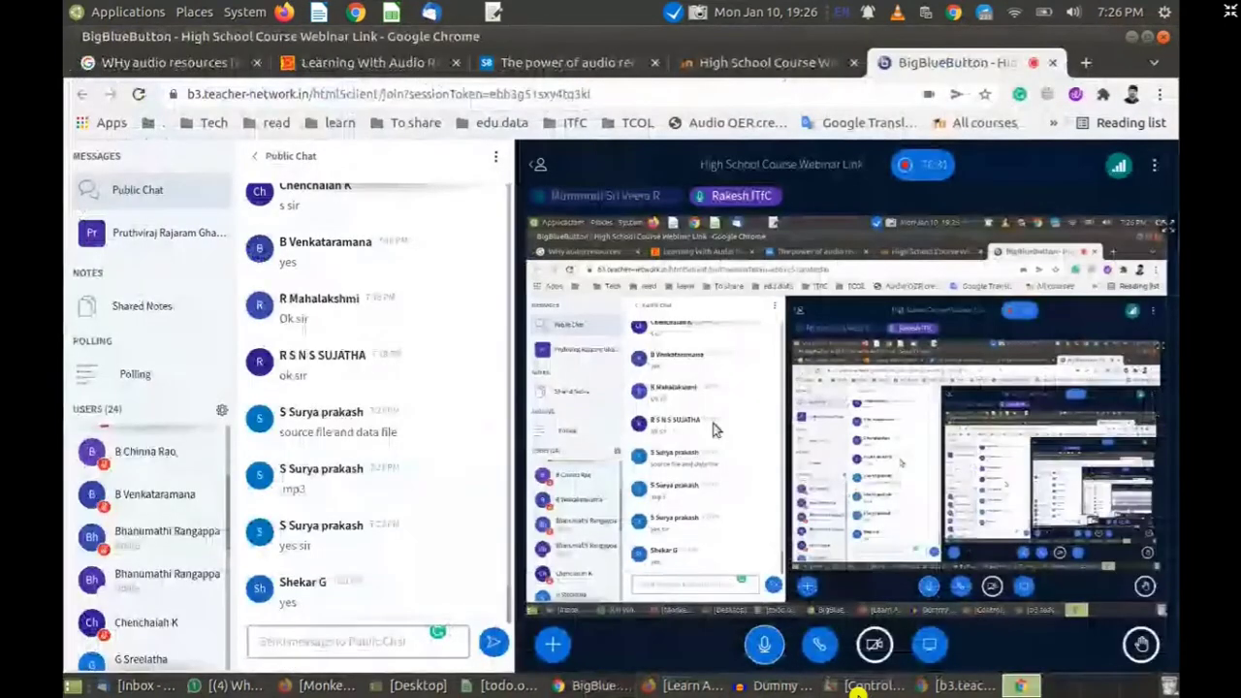
pyautogui.hotkey('alt', 'Tab')
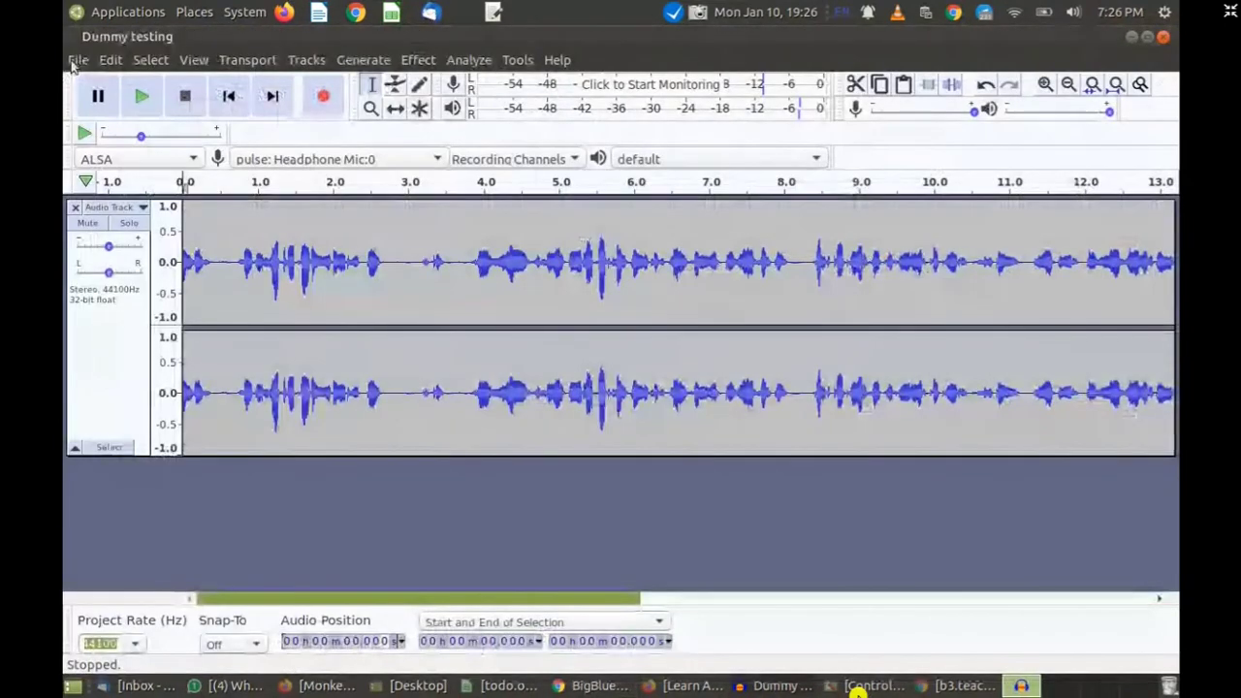
# Step: Show the dialog for opening existing files in Audacity, dismiss it, and switch to the BigBlueButton webinar in Chrome
pyautogui.click(73, 61)
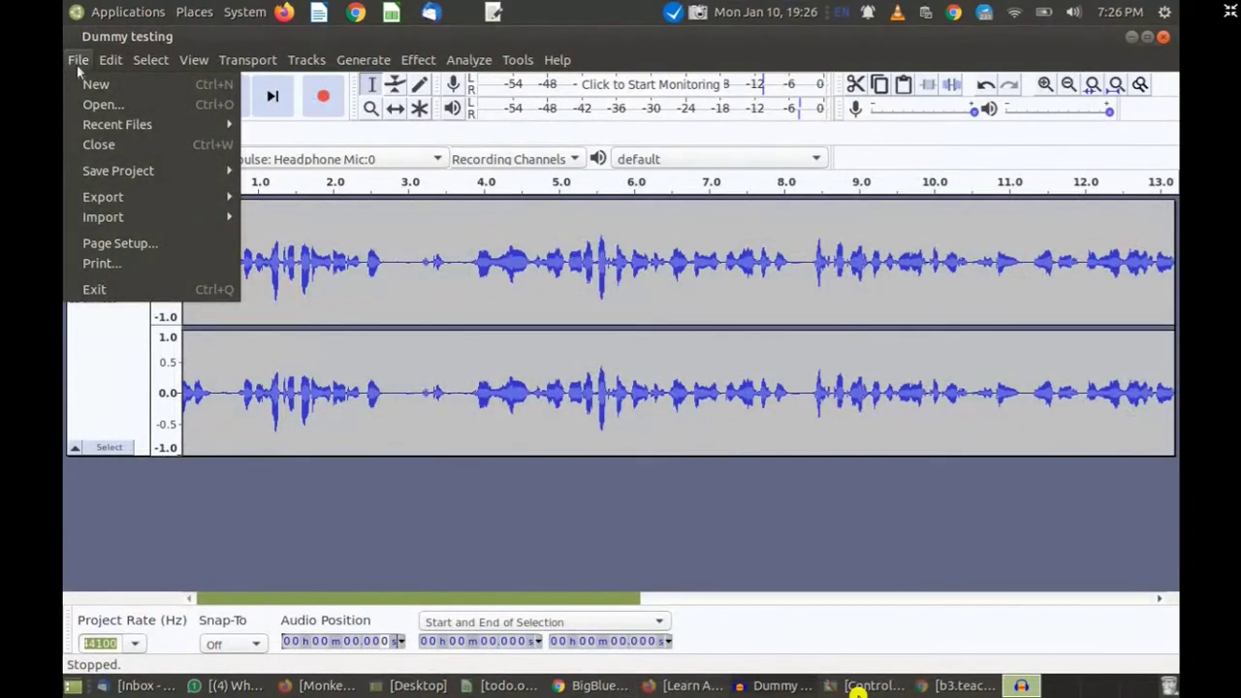
pyautogui.click(127, 102)
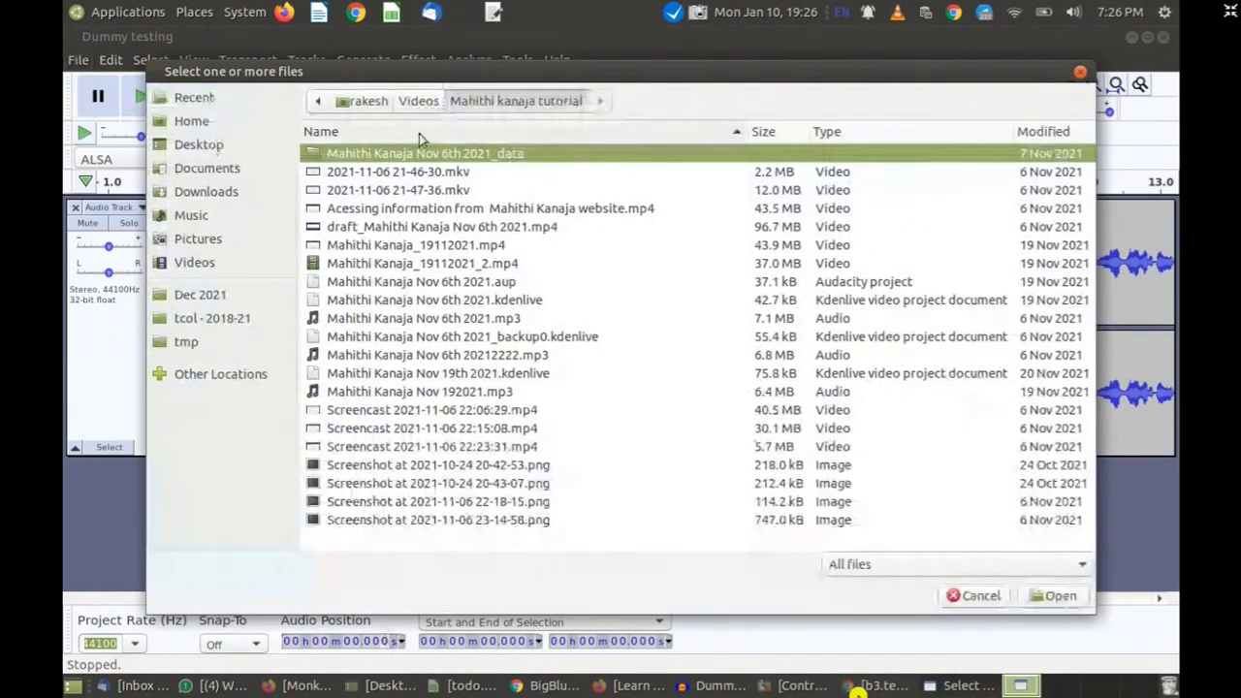
pyautogui.click(1080, 75)
pyautogui.hotkey('alt', 'Tab')
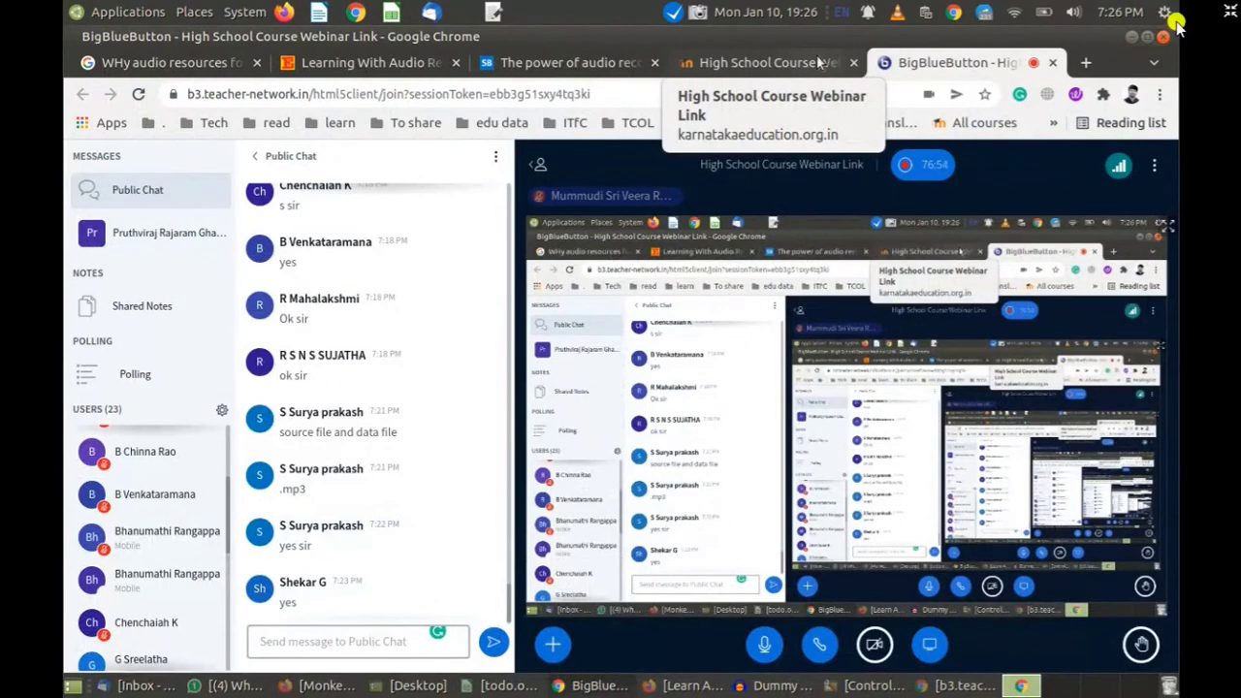
# Step: Exit the full-screen shared view, pause the Apowersoft screen recorder, and return to the full-screen view
pyautogui.click(1227, 16)
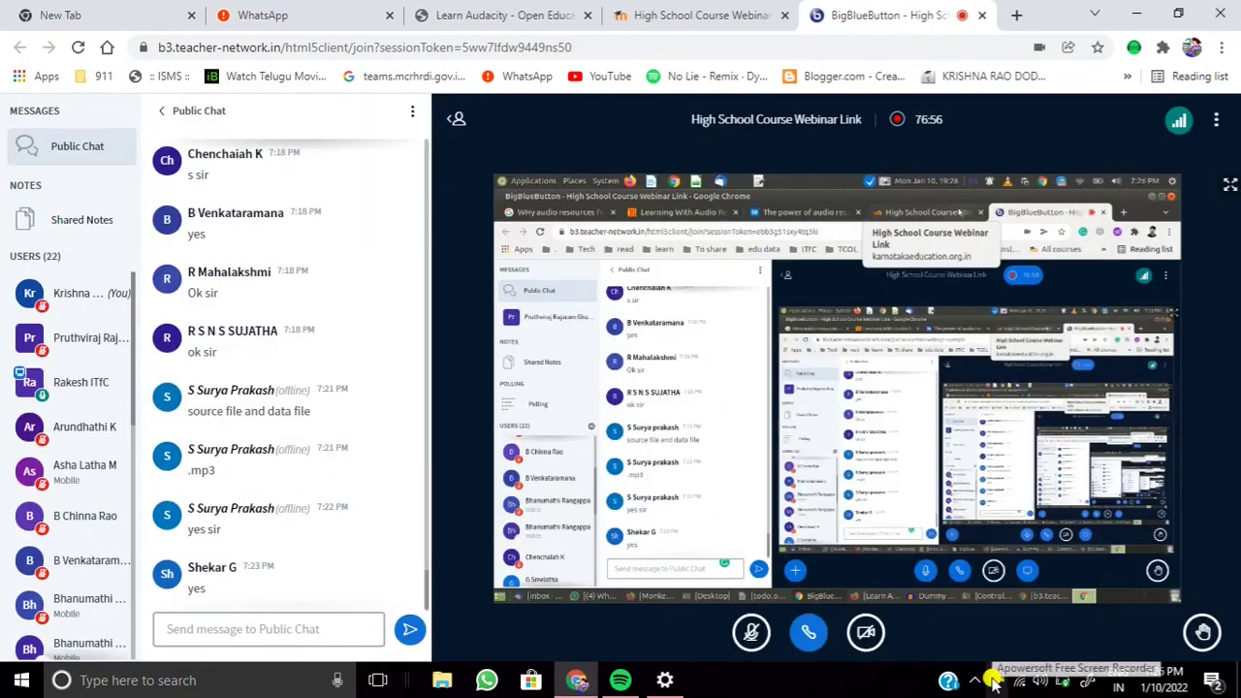
pyautogui.rightClick(994, 674)
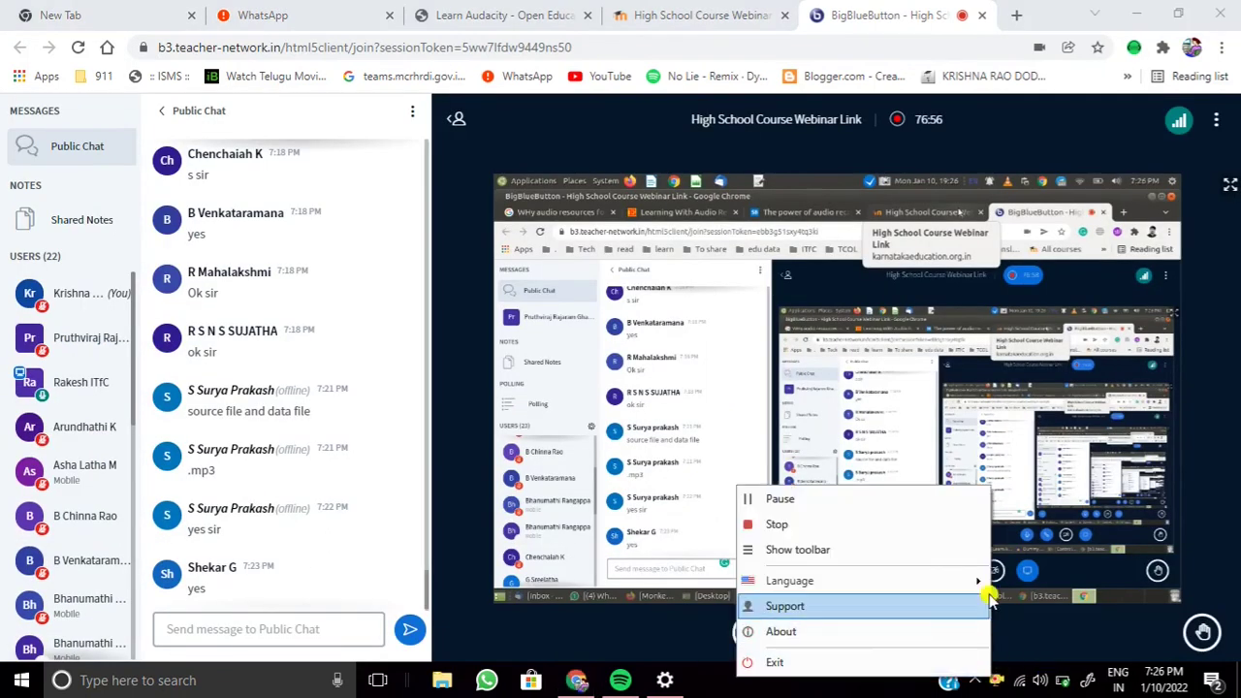
pyautogui.click(835, 499)
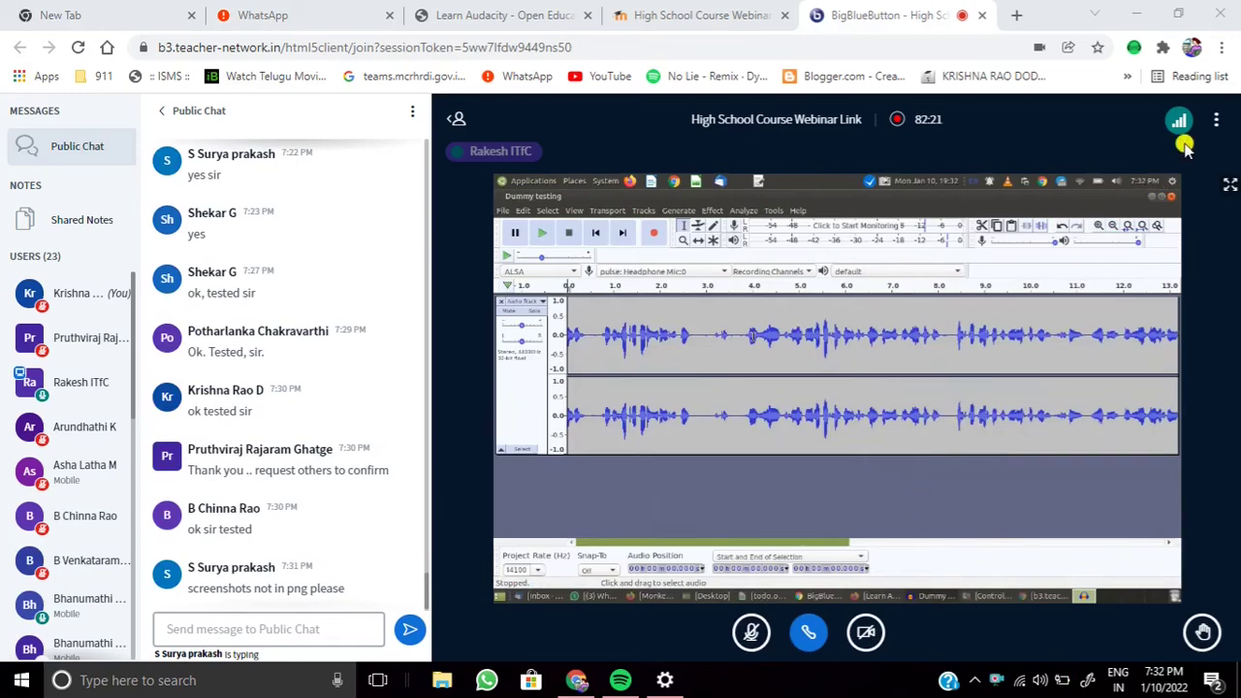
pyautogui.click(1229, 185)
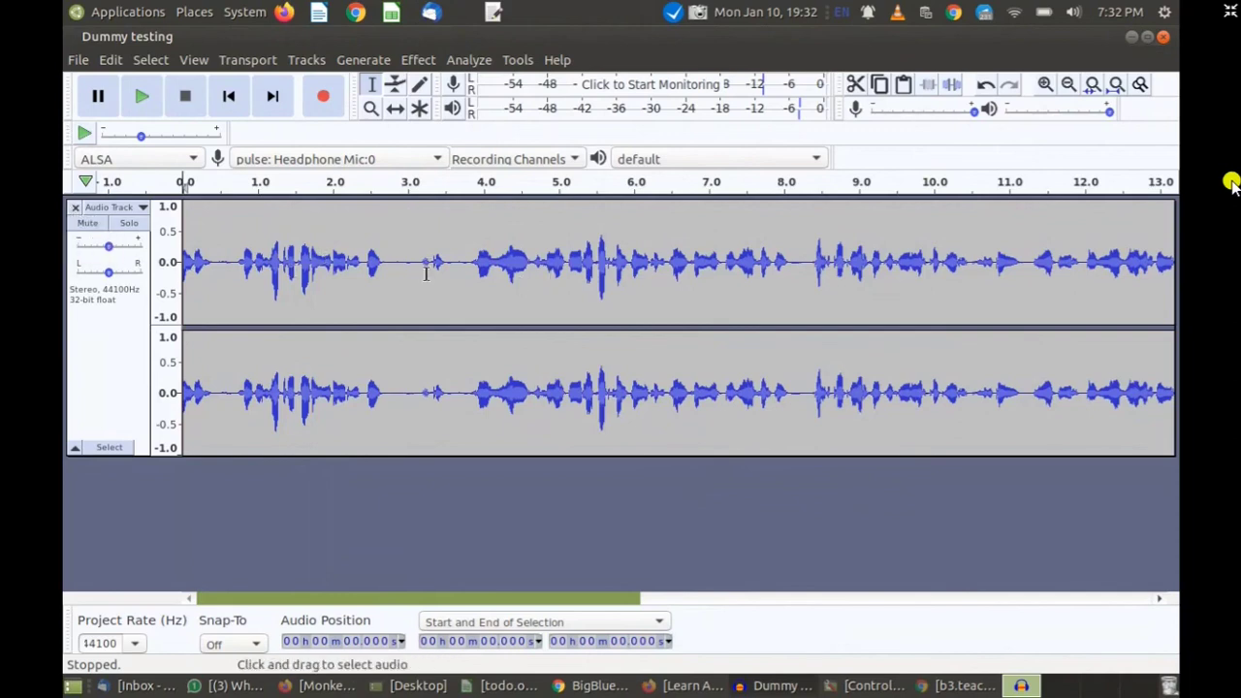
# Step: Create a new empty Audacity project and shift its window to reveal the windows behind it
pyautogui.click(79, 62)
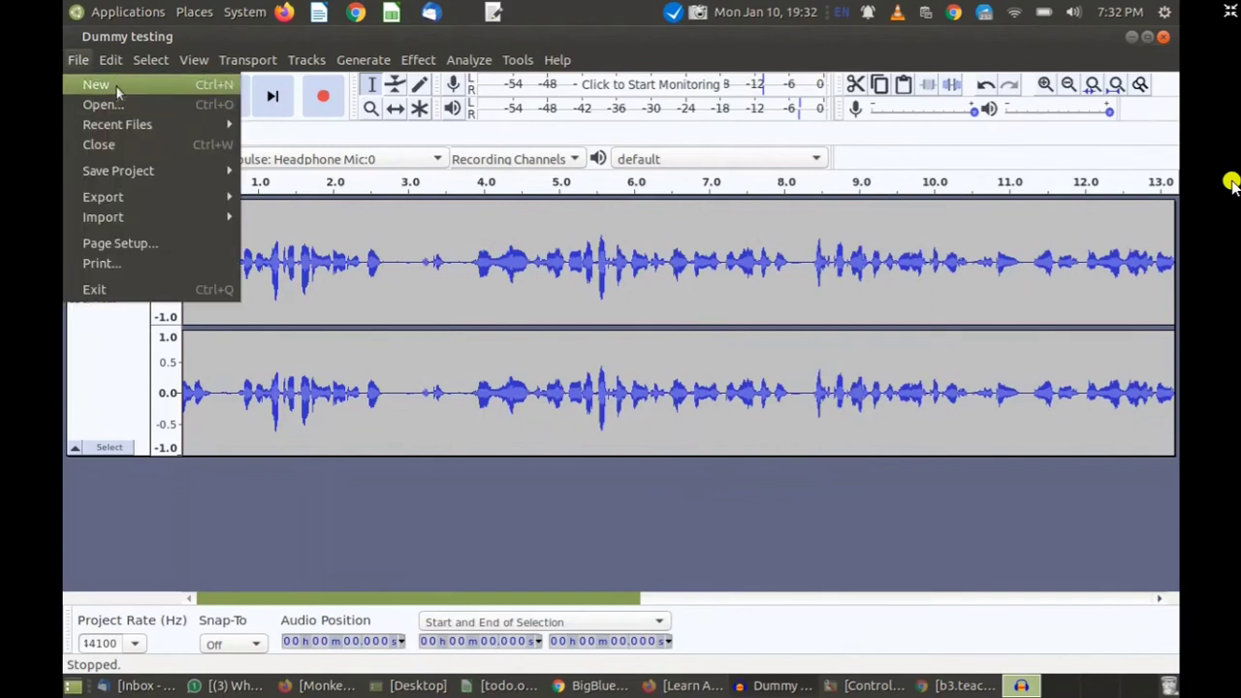
pyautogui.click(117, 87)
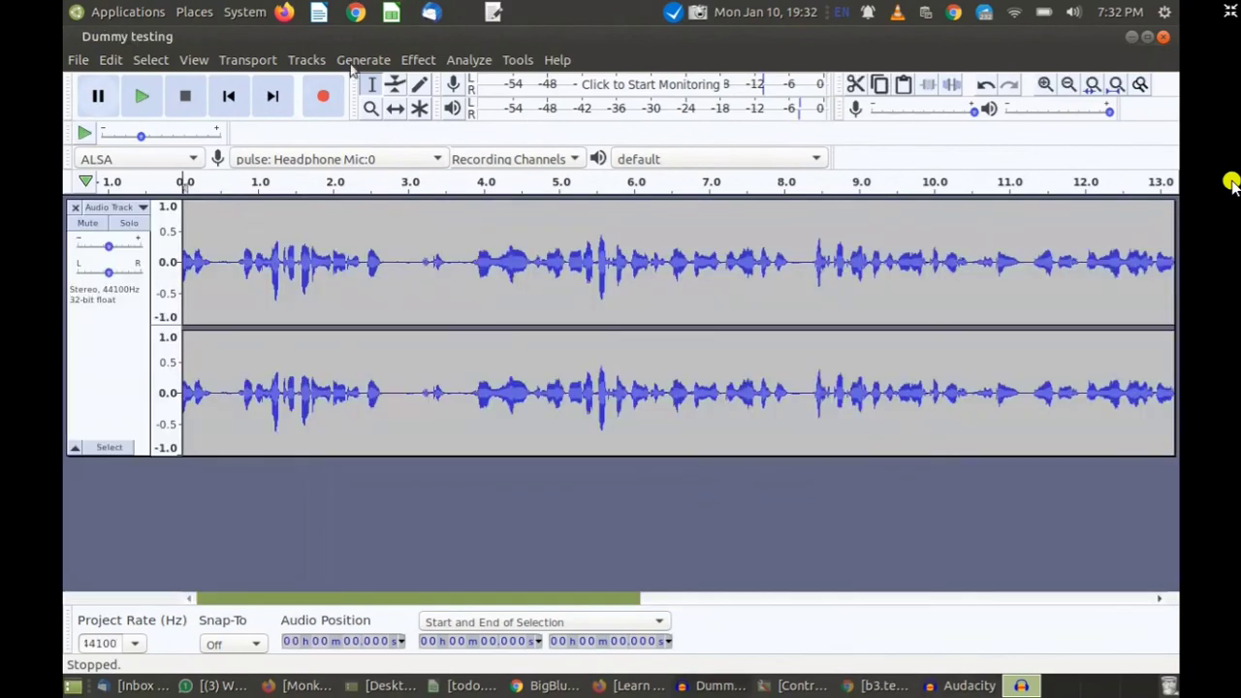
pyautogui.moveTo(347, 39); pyautogui.dragTo(272, 45)
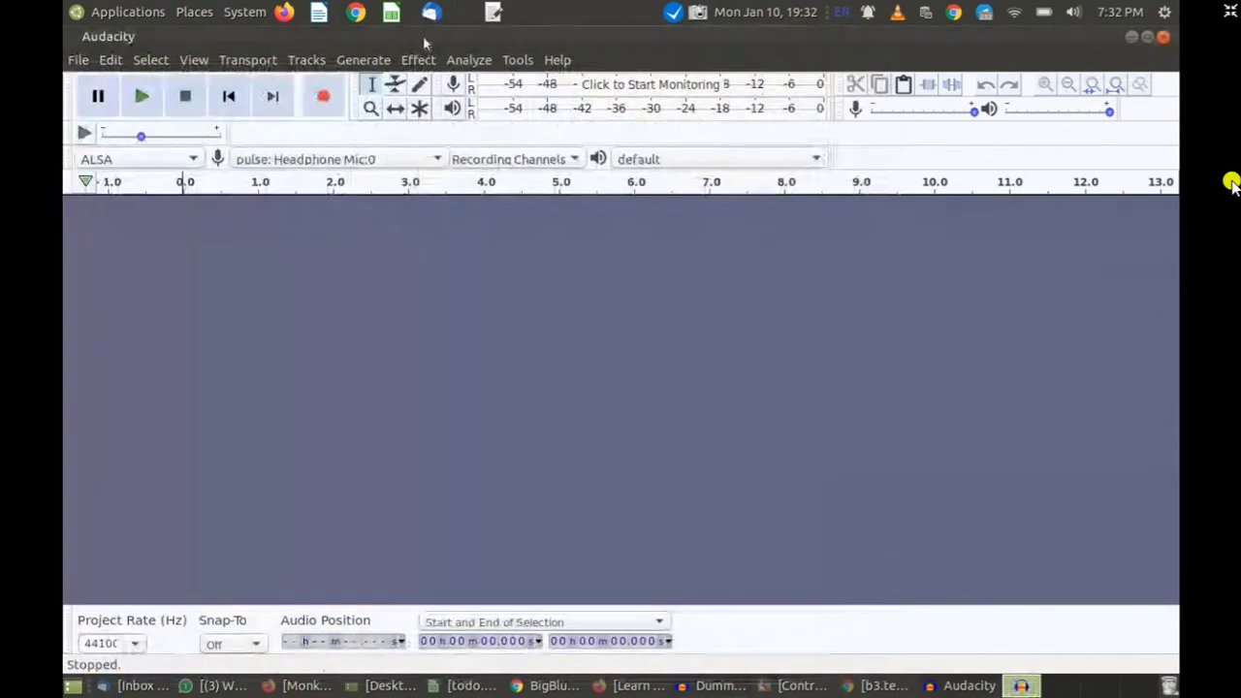
pyautogui.moveTo(432, 46)
pyautogui.mouseDown()
pyautogui.moveTo(452, 155)
pyautogui.moveTo(402, 68)
pyautogui.moveTo(434, 43)
pyautogui.moveTo(448, 48)
pyautogui.mouseUp()
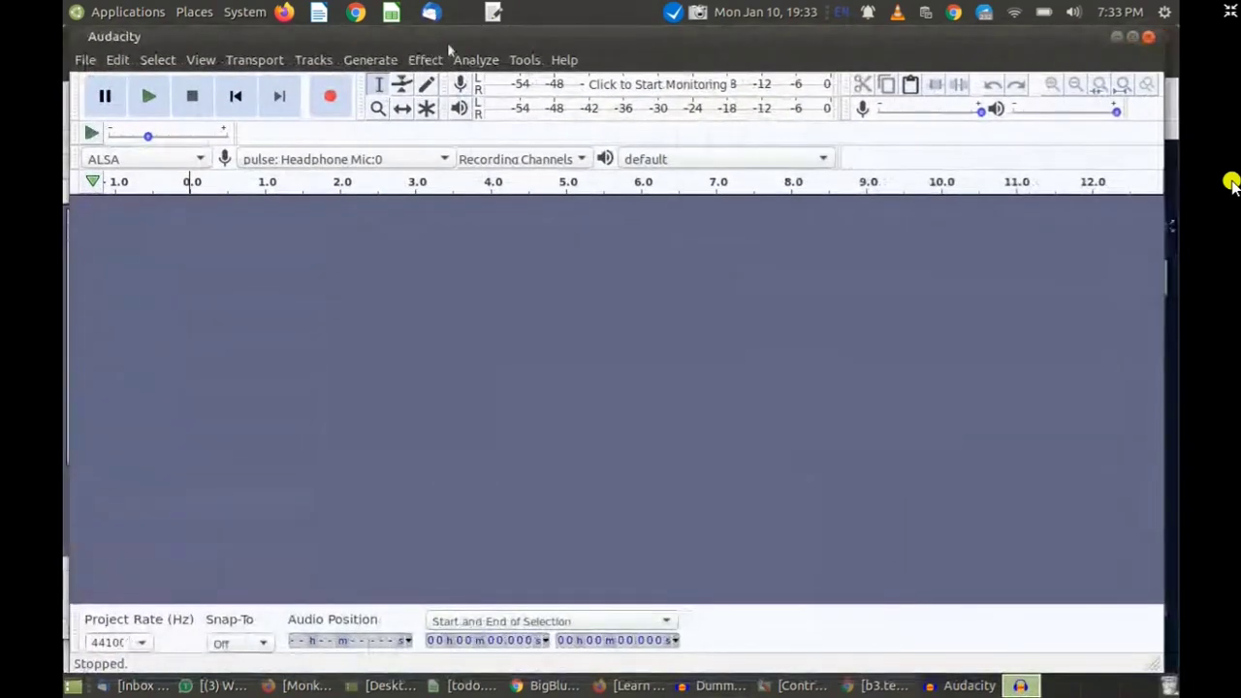
# Step: Create a second empty project, shift it aside, close the blank project windows and maximize the Dummy testing window
pyautogui.click(85, 60)
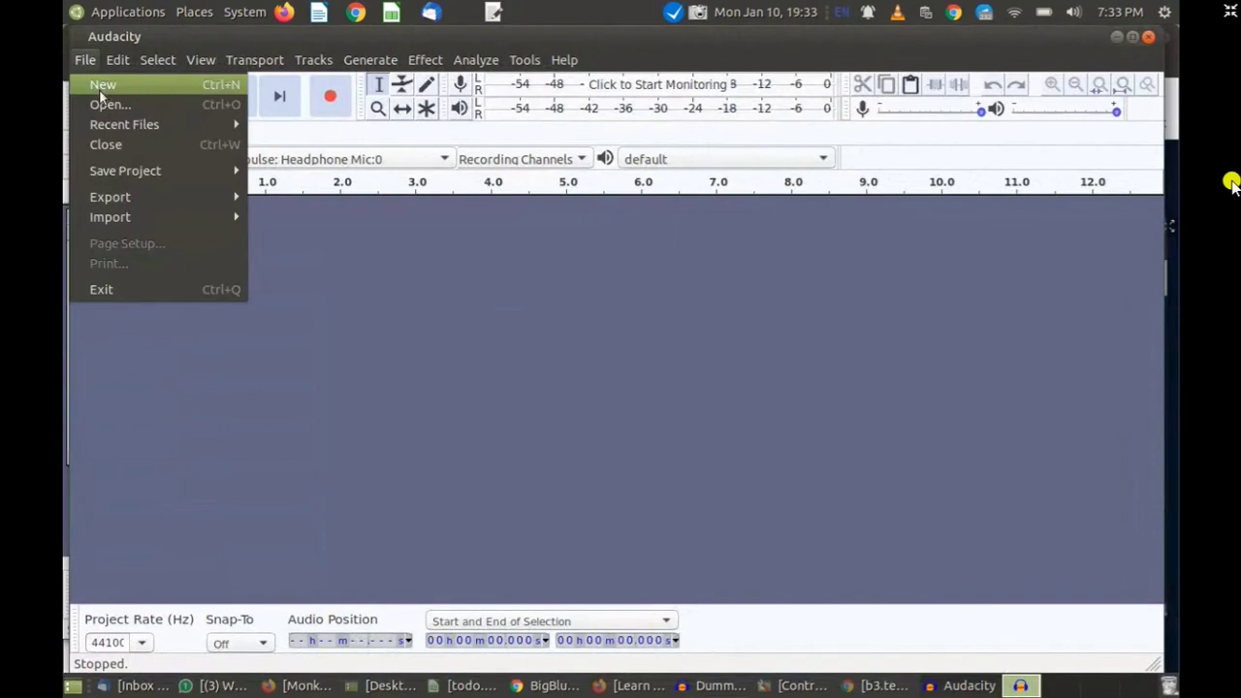
pyautogui.click(100, 90)
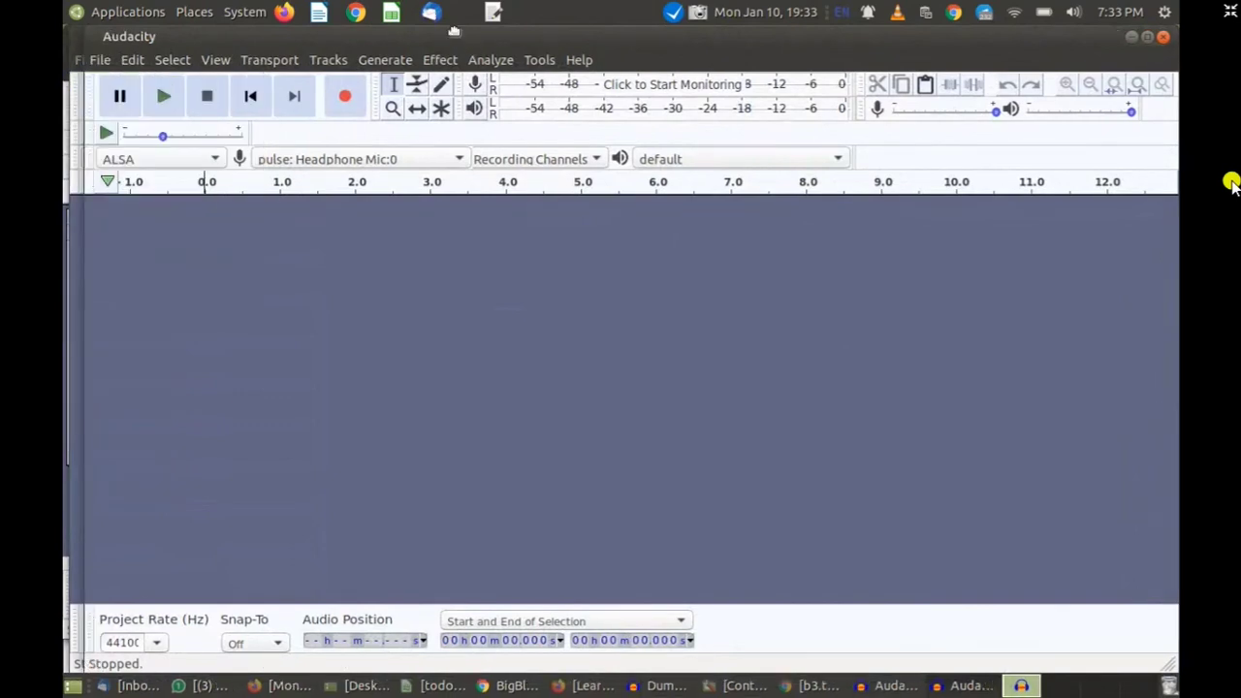
pyautogui.moveTo(454, 32); pyautogui.dragTo(426, 32)
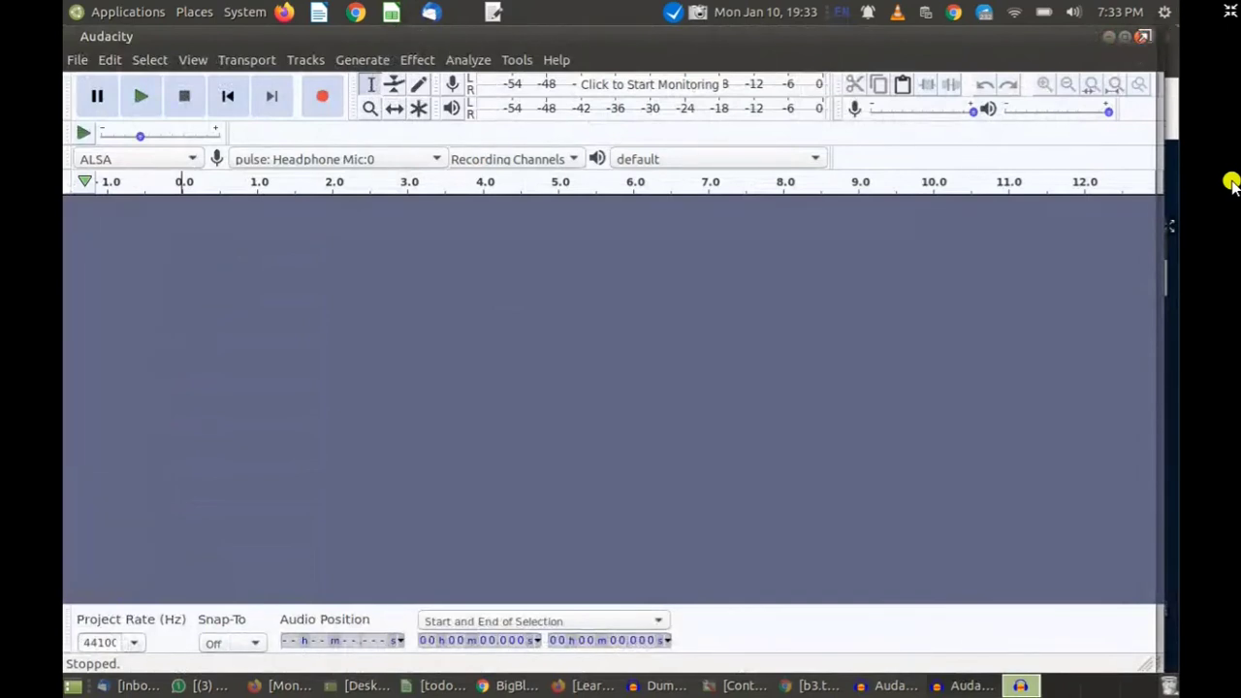
pyautogui.click(1142, 37)
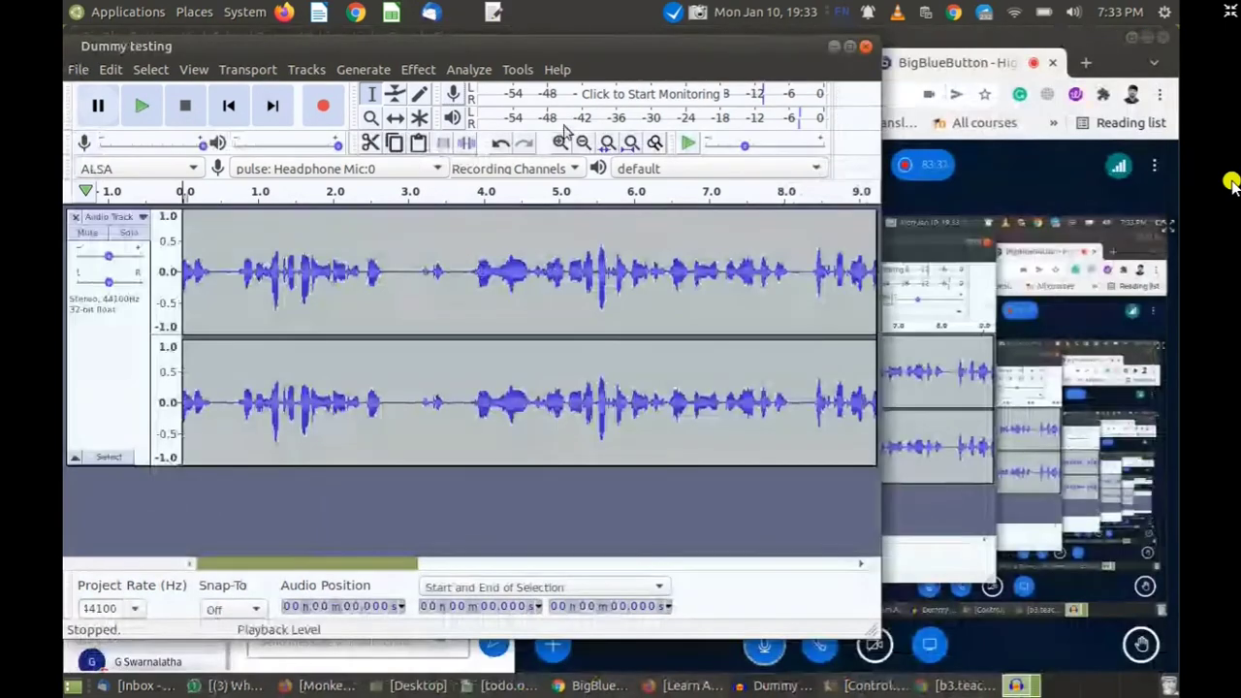
pyautogui.click(849, 48)
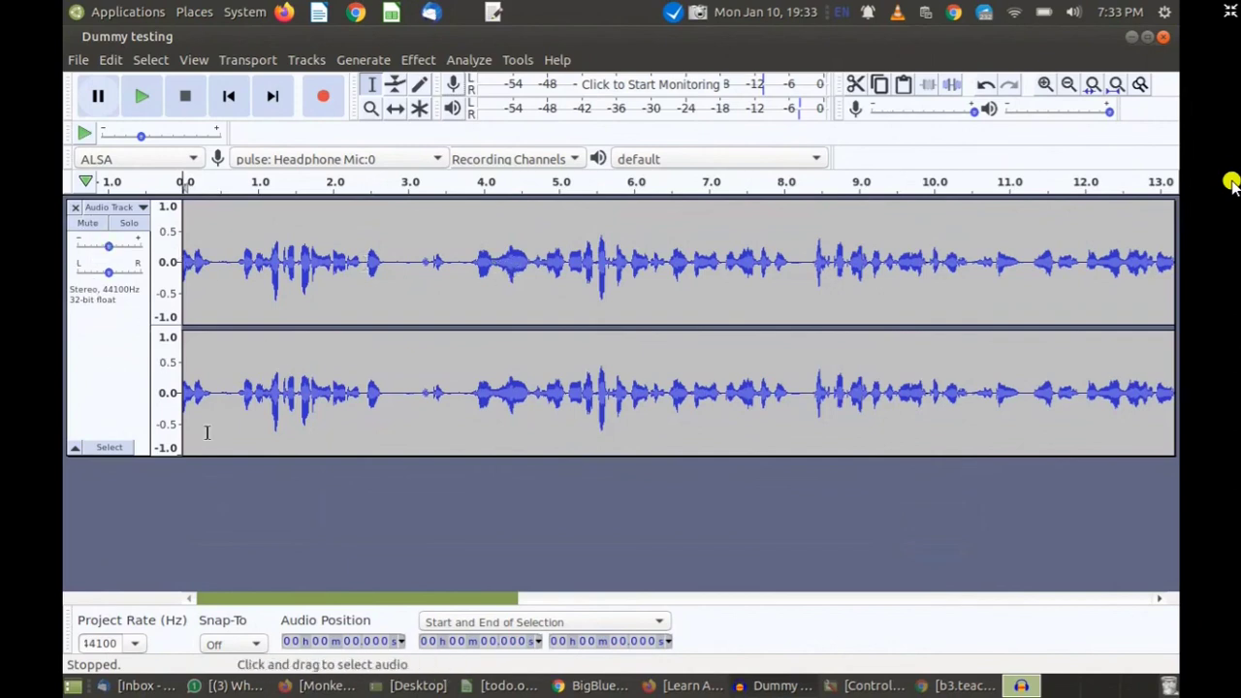
# Step: Reduce the stereo track's height slightly, select its audio from about 0.6 to 8.4 s, and clear the selection
pyautogui.moveTo(234, 458); pyautogui.dragTo(285, 443)
pyautogui.moveTo(233, 254); pyautogui.dragTo(584, 273)
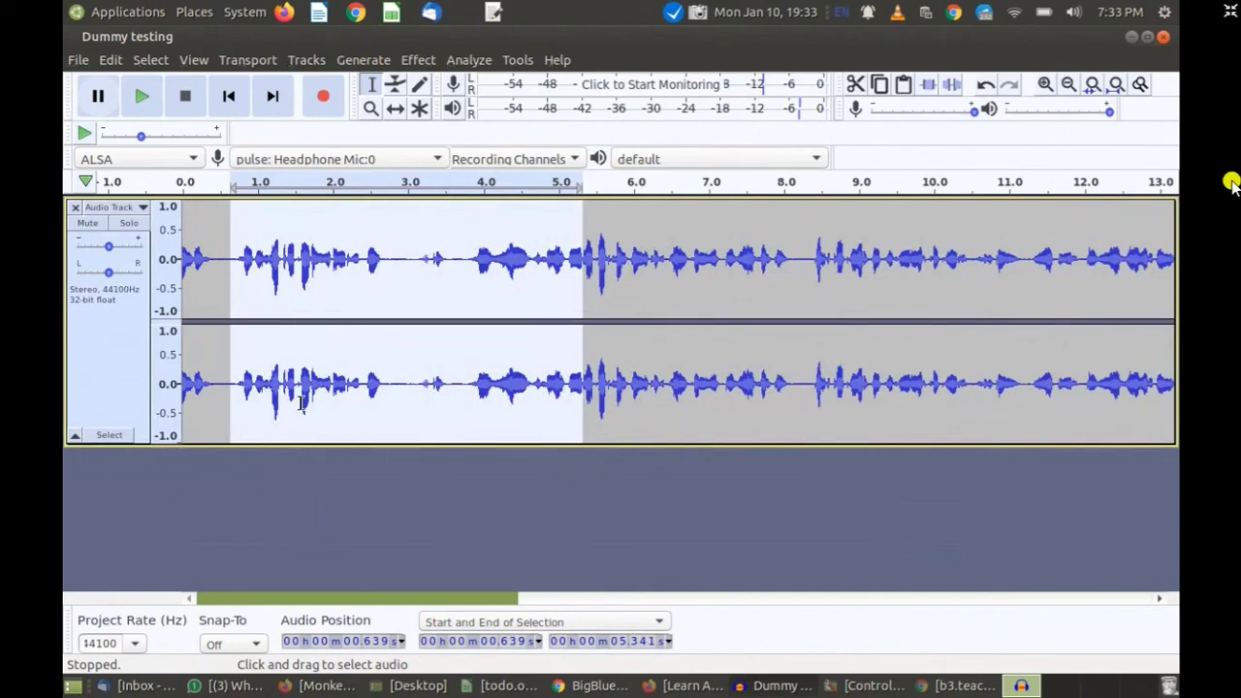
pyautogui.moveTo(229, 259); pyautogui.dragTo(817, 283)
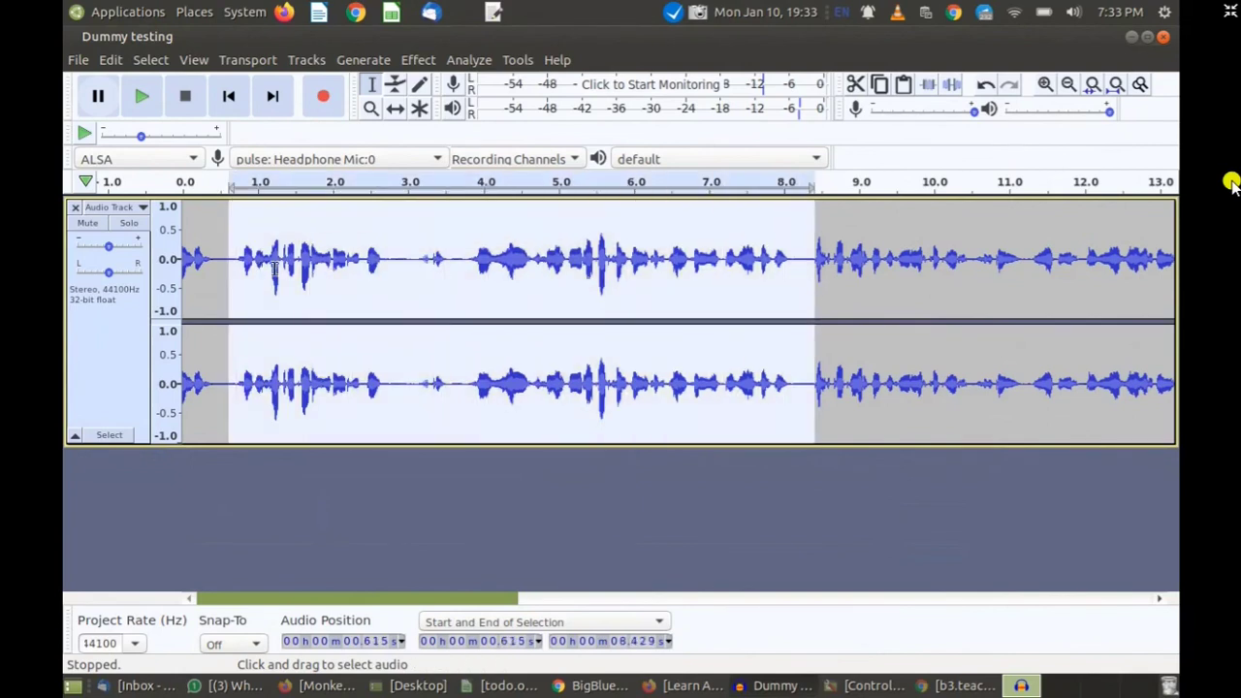
pyautogui.click(257, 376)
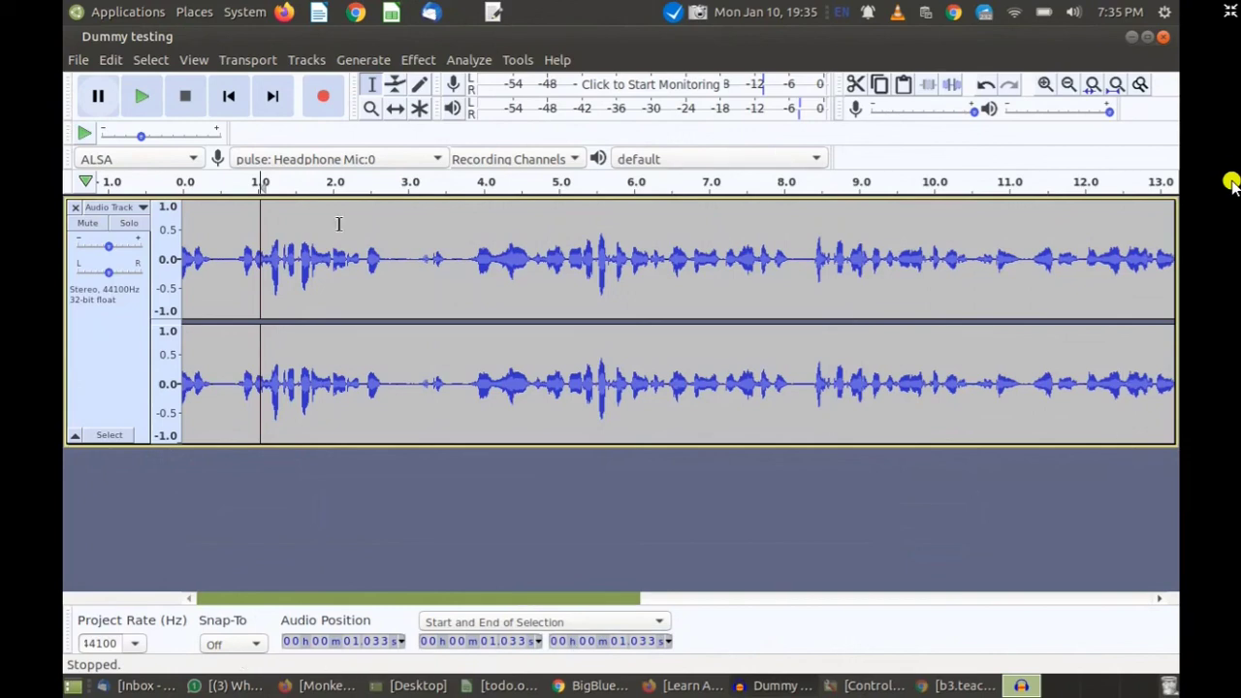
# Step: Select the audio from about 0.77 to 3.31 s and place the cursor on successive peaks in both channels, ending at about 1.43 s
pyautogui.moveTo(243, 271); pyautogui.dragTo(428, 283)
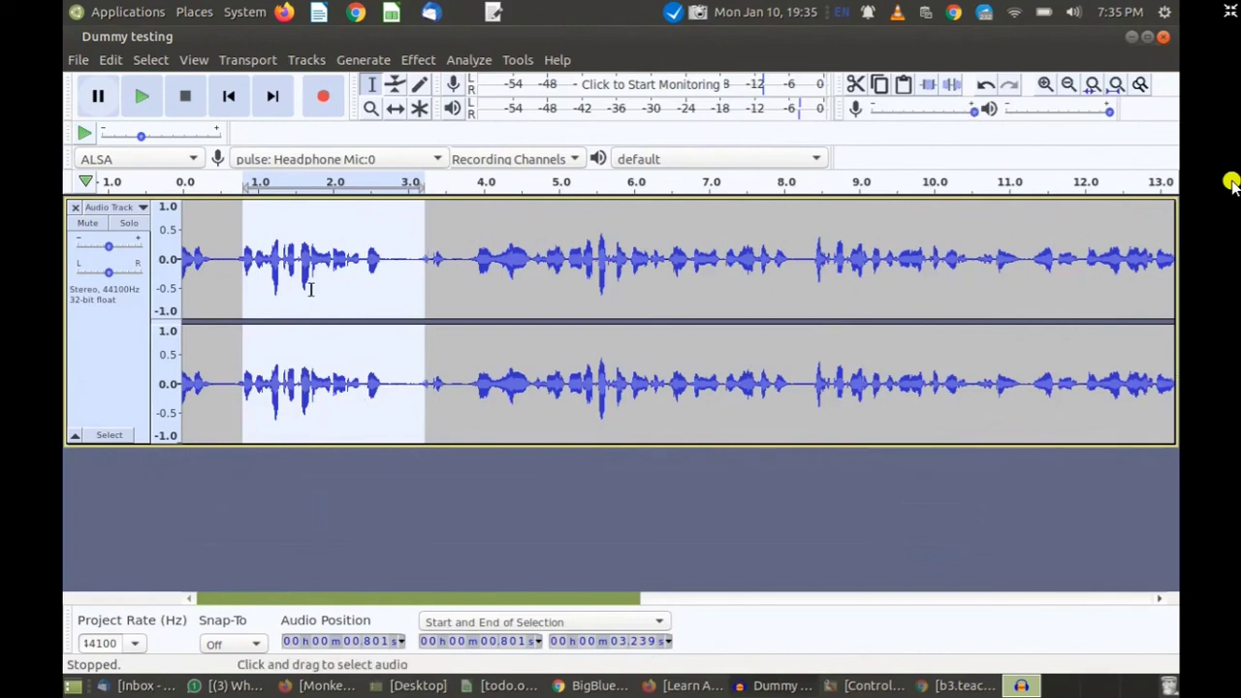
pyautogui.moveTo(239, 268); pyautogui.dragTo(427, 348)
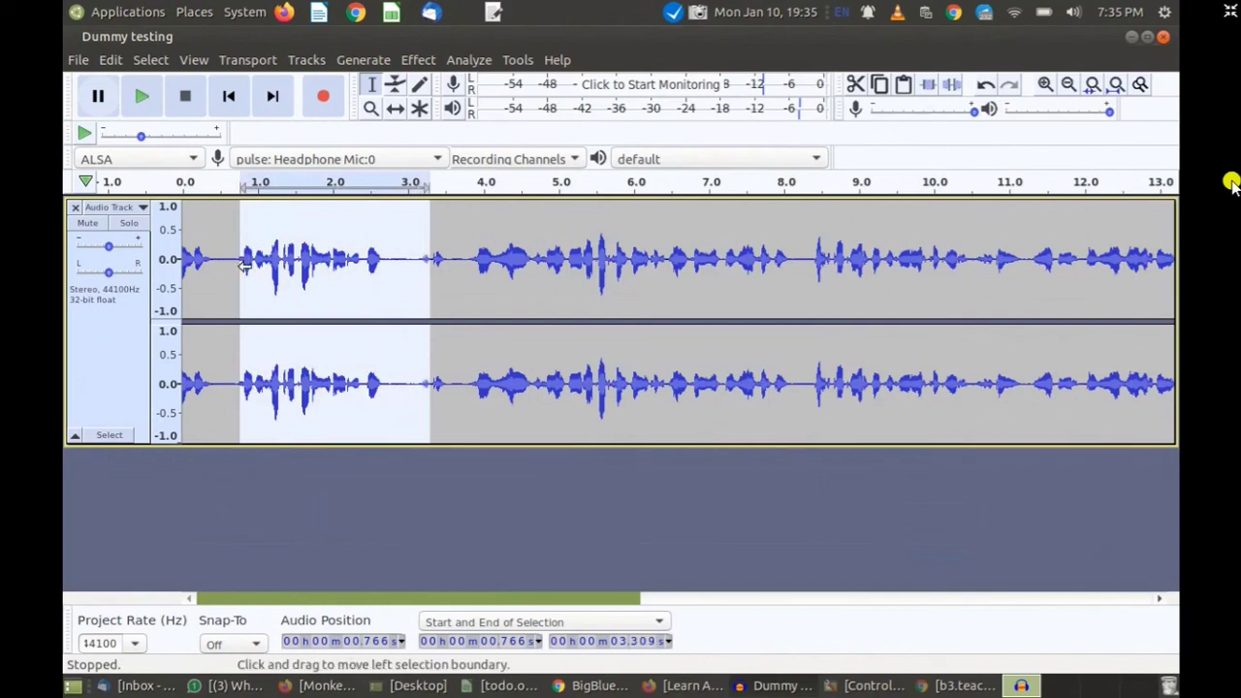
pyautogui.click(250, 360)
pyautogui.click(258, 274)
pyautogui.click(276, 366)
pyautogui.click(290, 380)
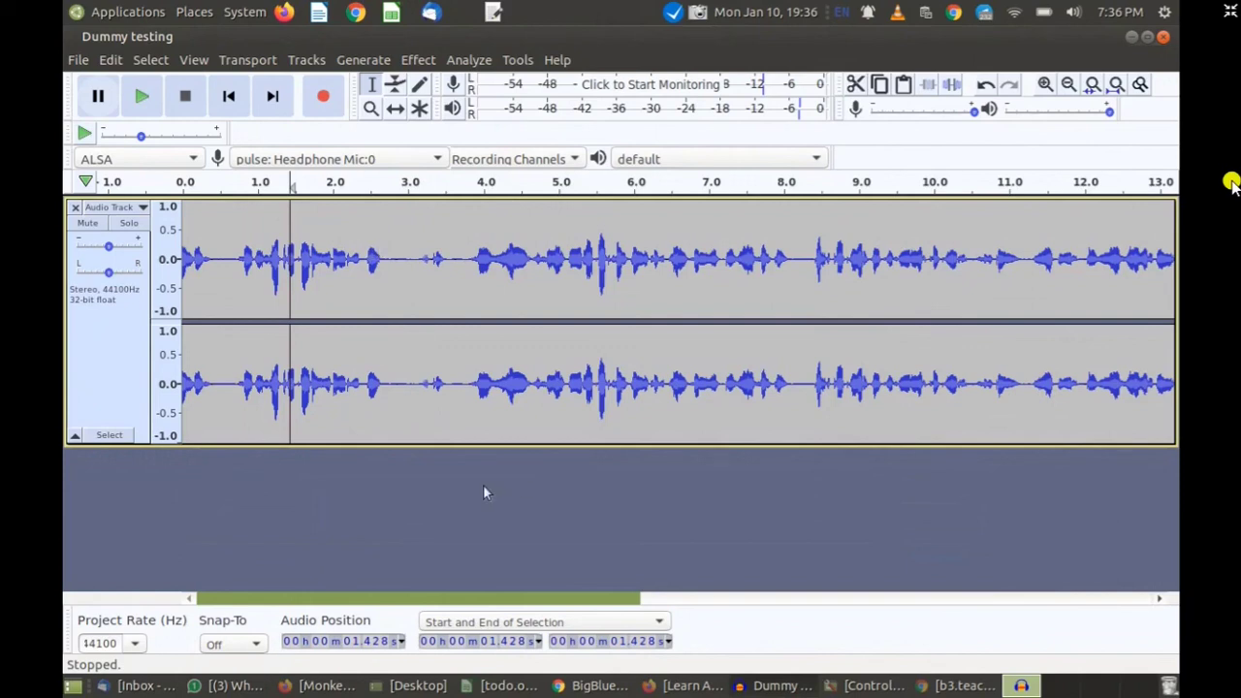
# Step: Read the participants' latest messages in the webinar's public chat and return to the Dummy testing project
pyautogui.hotkey('alt', 'Tab')
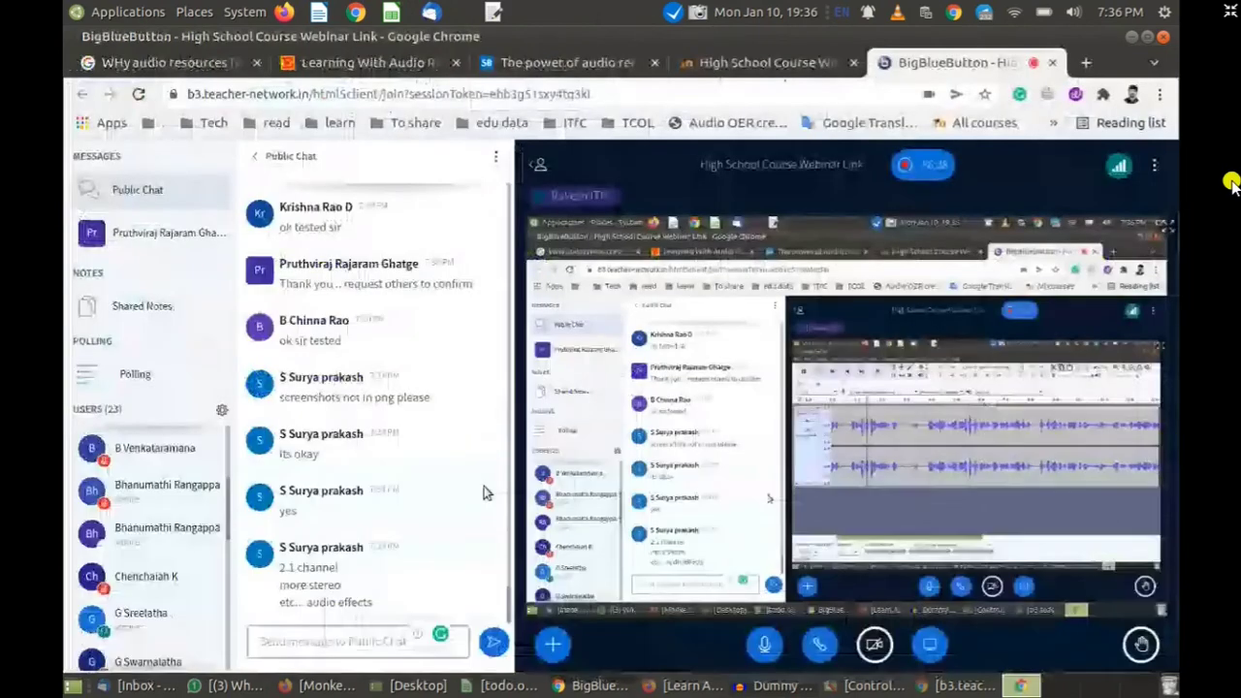
pyautogui.hotkey('alt', 'Tab')
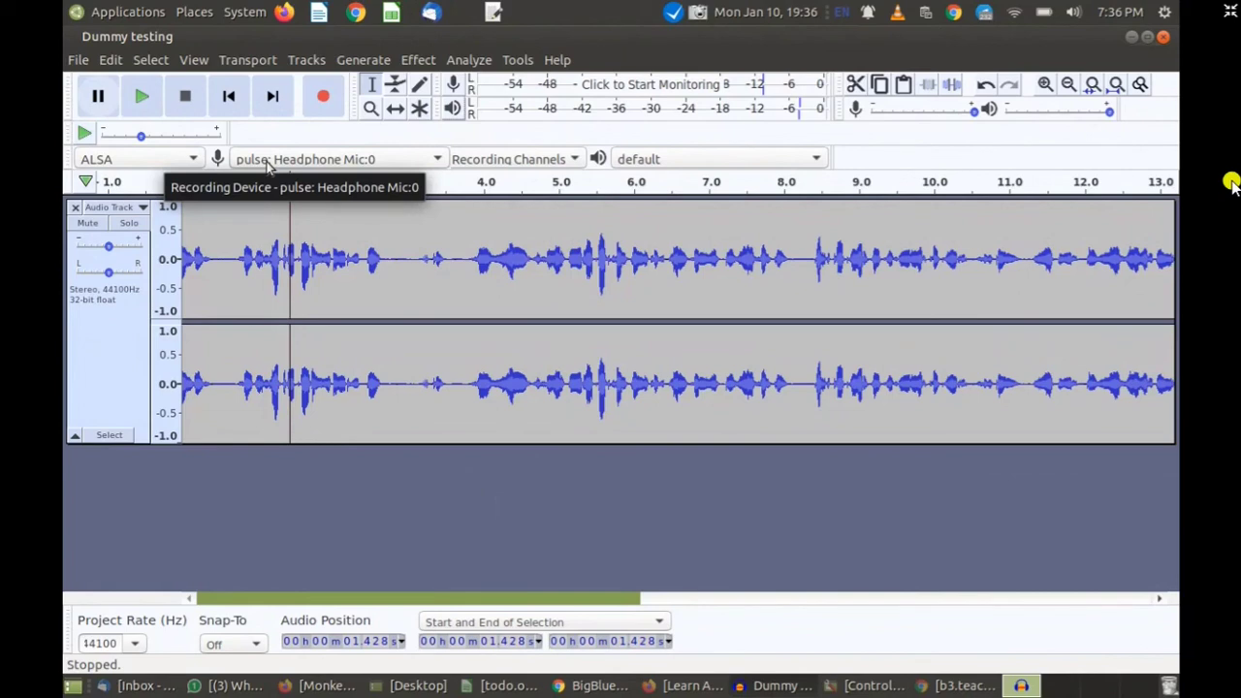
# Step: Set the recording channels to 1 (Mono) Recording Channel and shrink the stereo track's height to make room below
pyautogui.click(514, 161)
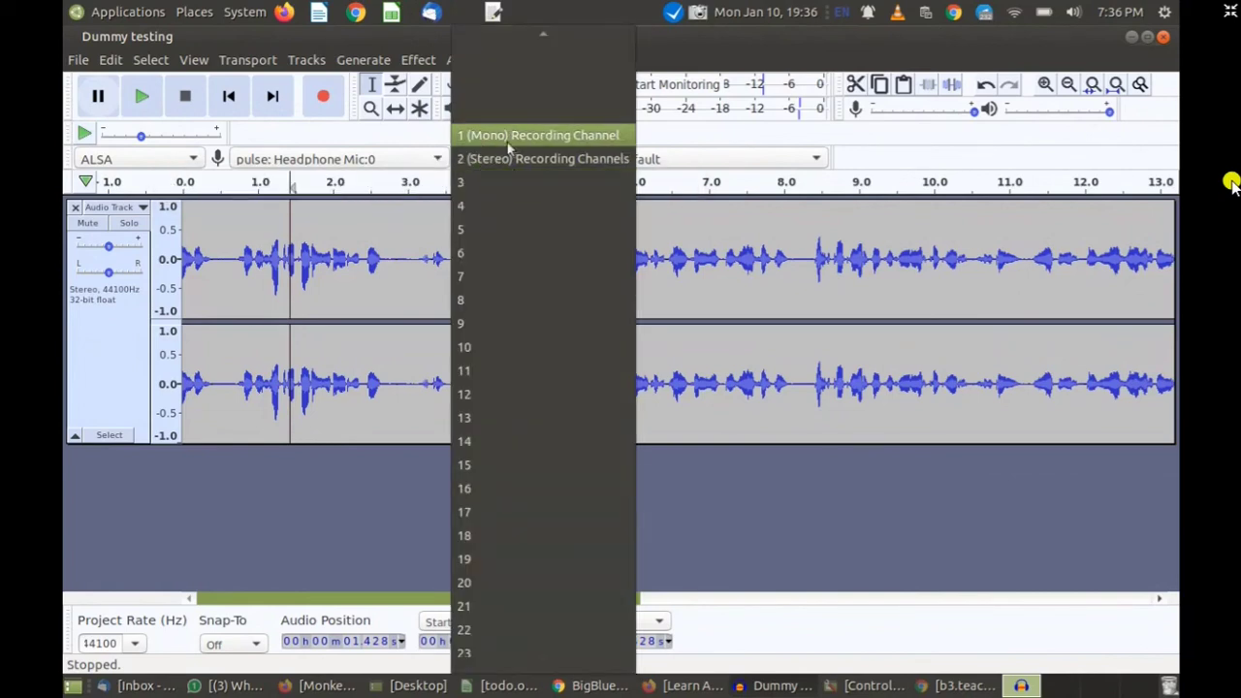
pyautogui.click(508, 141)
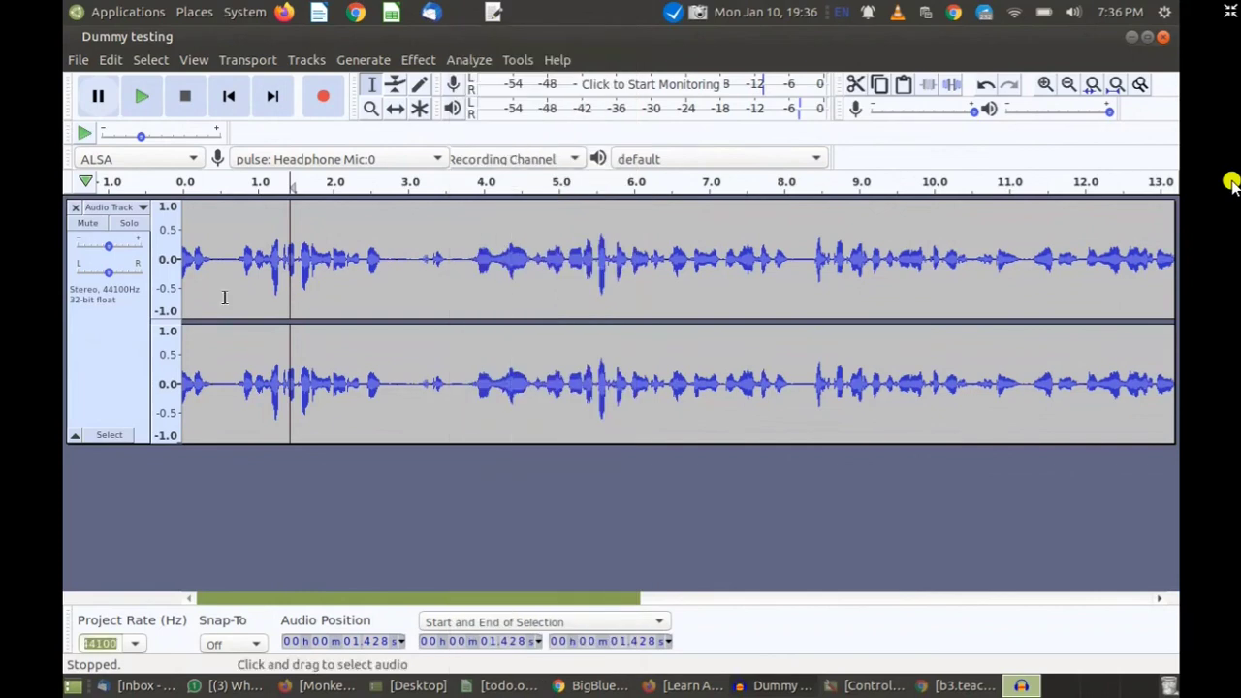
pyautogui.moveTo(174, 443); pyautogui.dragTo(176, 254)
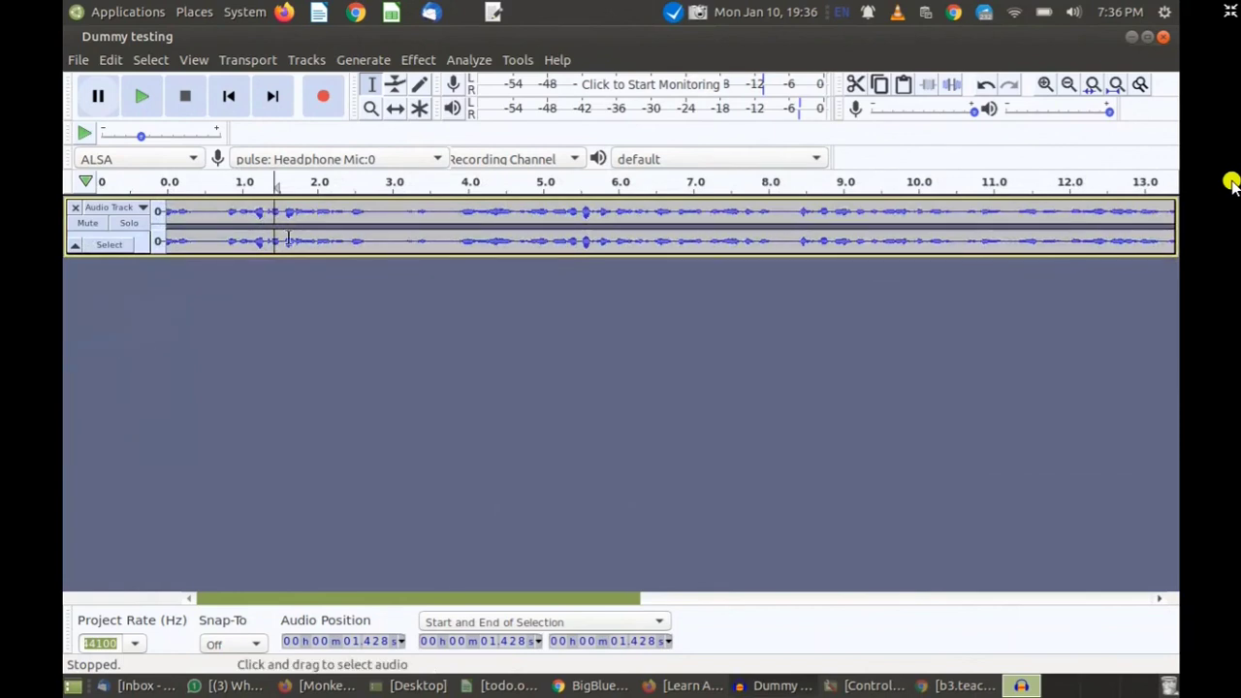
# Step: Record a mono voice clip of about 10 s on a new track and select its audio from about 25.2 to 35.4 s
pyautogui.click(325, 101)
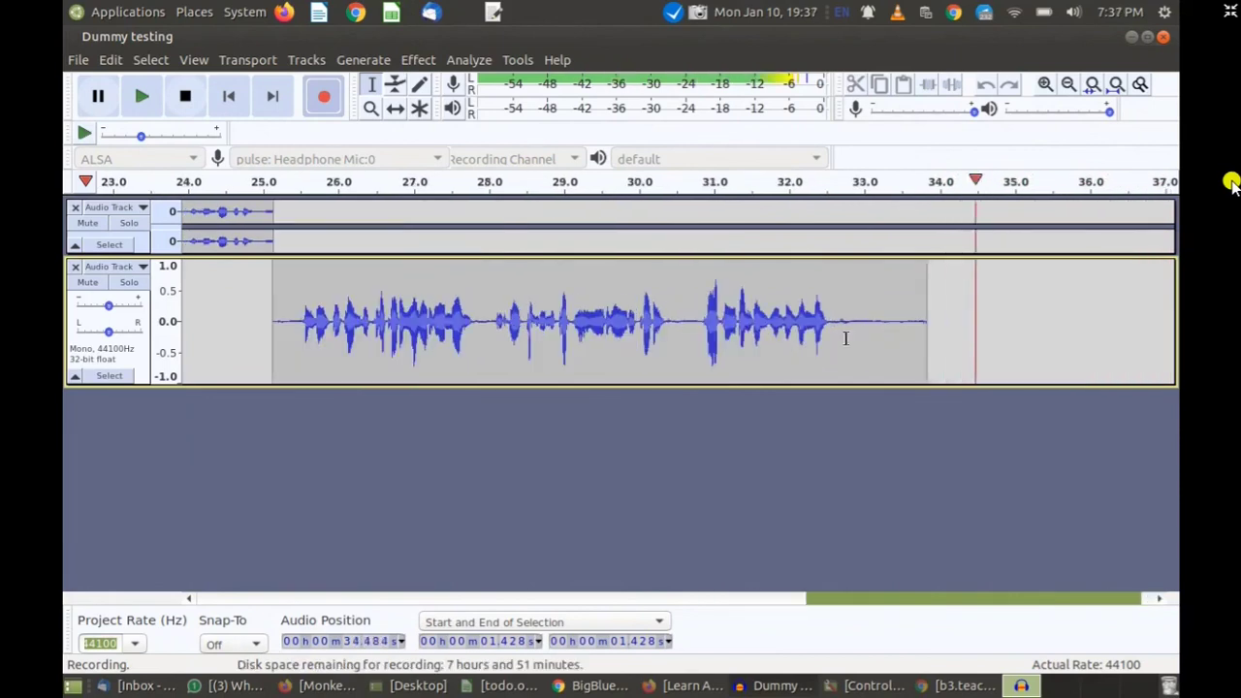
pyautogui.press('space')
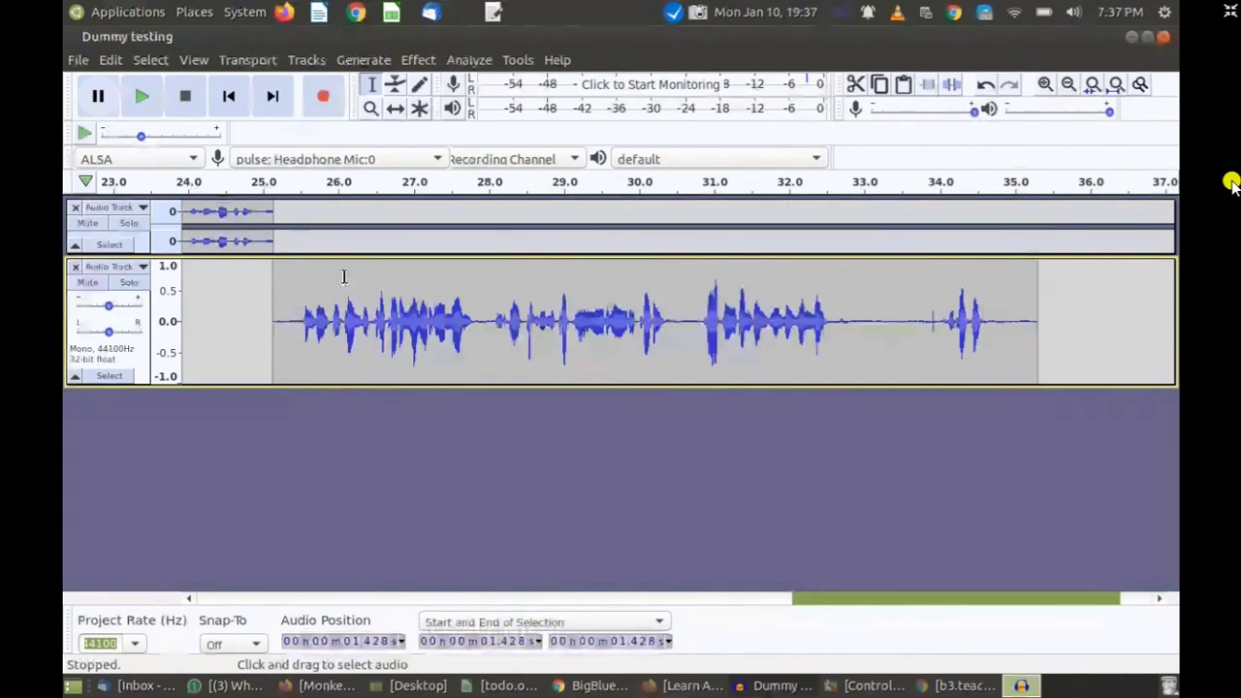
pyautogui.moveTo(279, 291); pyautogui.dragTo(1044, 335)
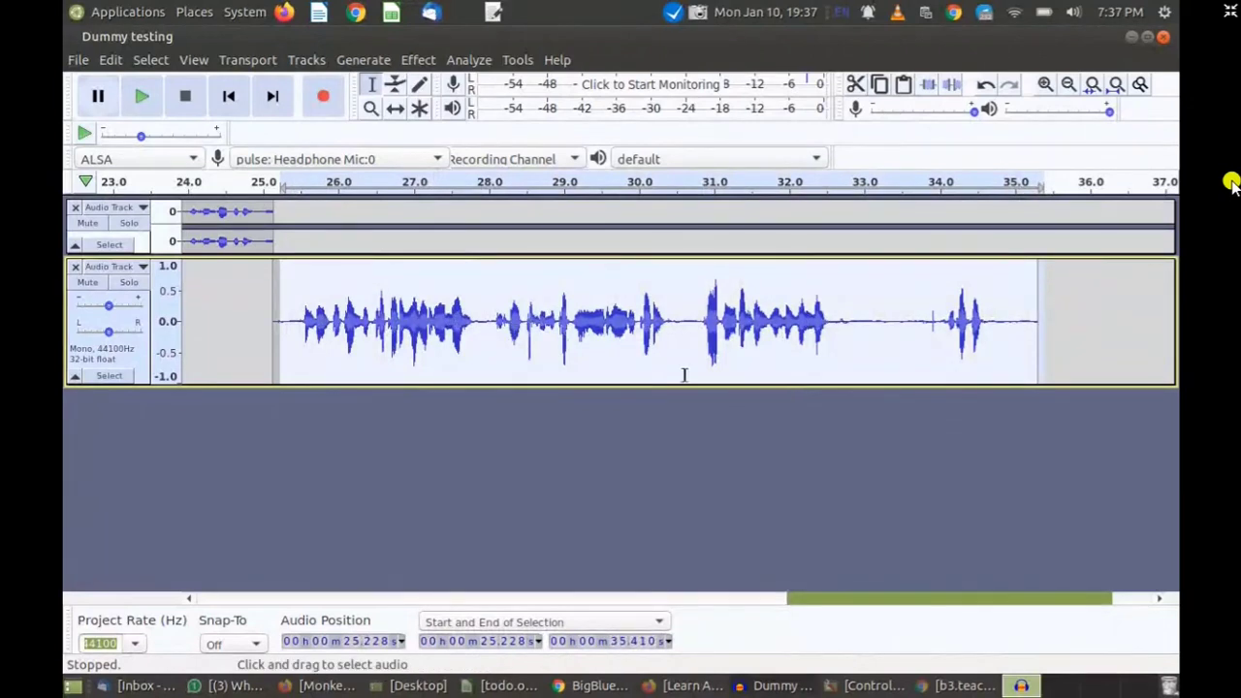
# Step: Review the available recording channel options without changing them, and clear the mono selection by placing the cursor at about 24.9 s
pyautogui.click(491, 160)
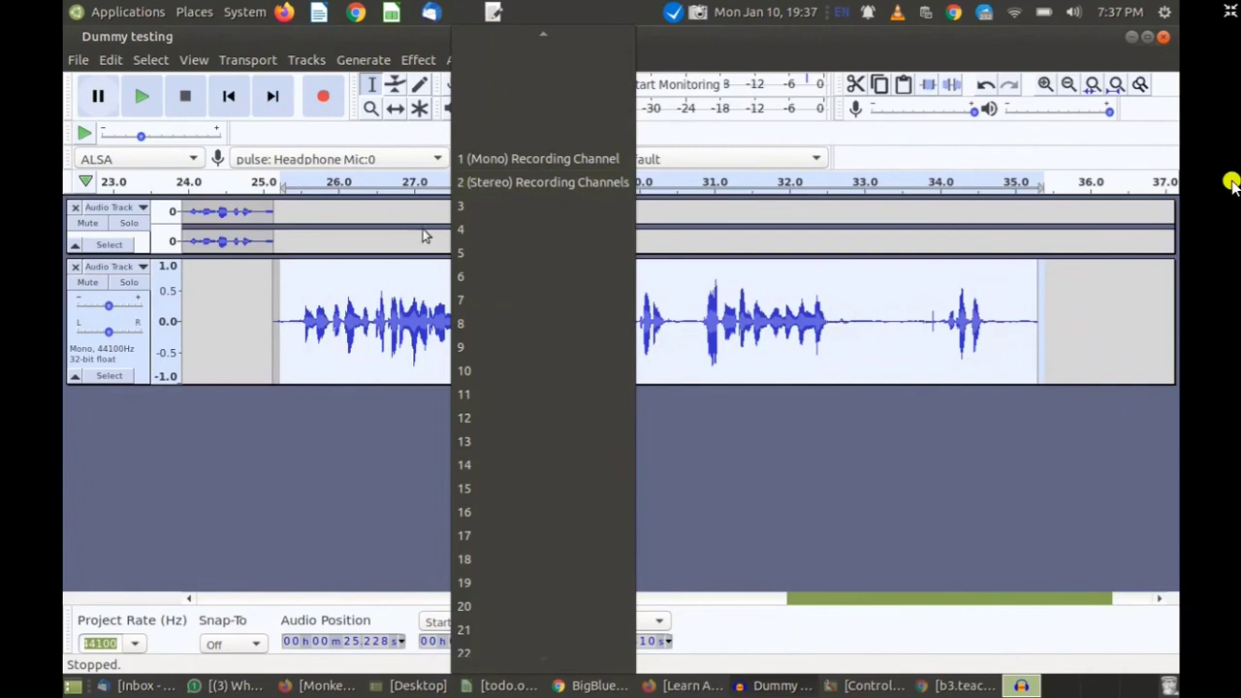
pyautogui.click(267, 297)
pyautogui.click(257, 303)
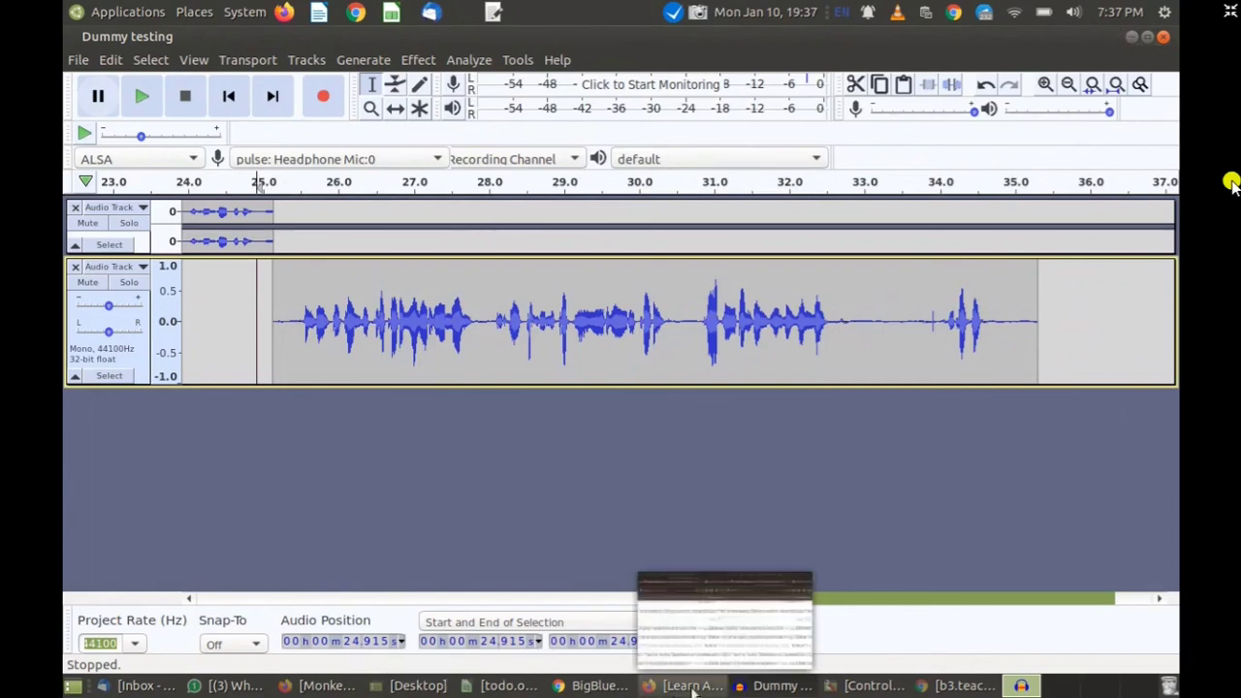
# Step: Switch to the BigBlueButton webinar in Chrome to check the public chat
pyautogui.moveTo(583, 686)
pyautogui.click(584, 686)
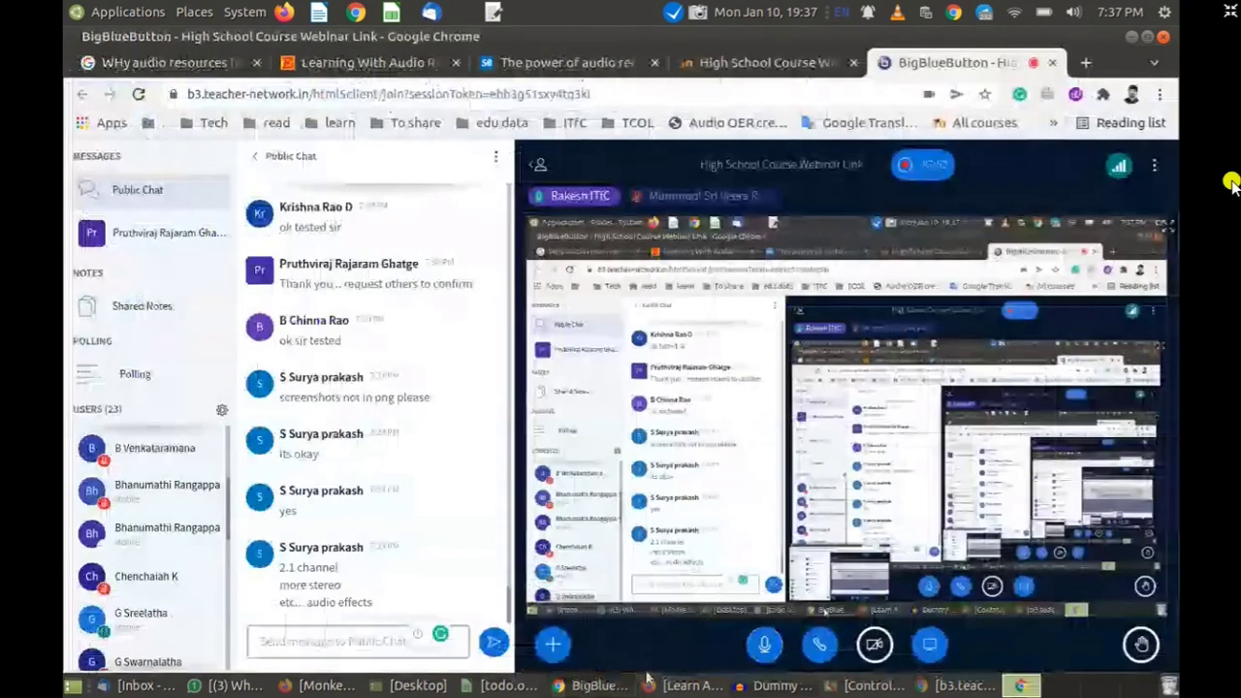